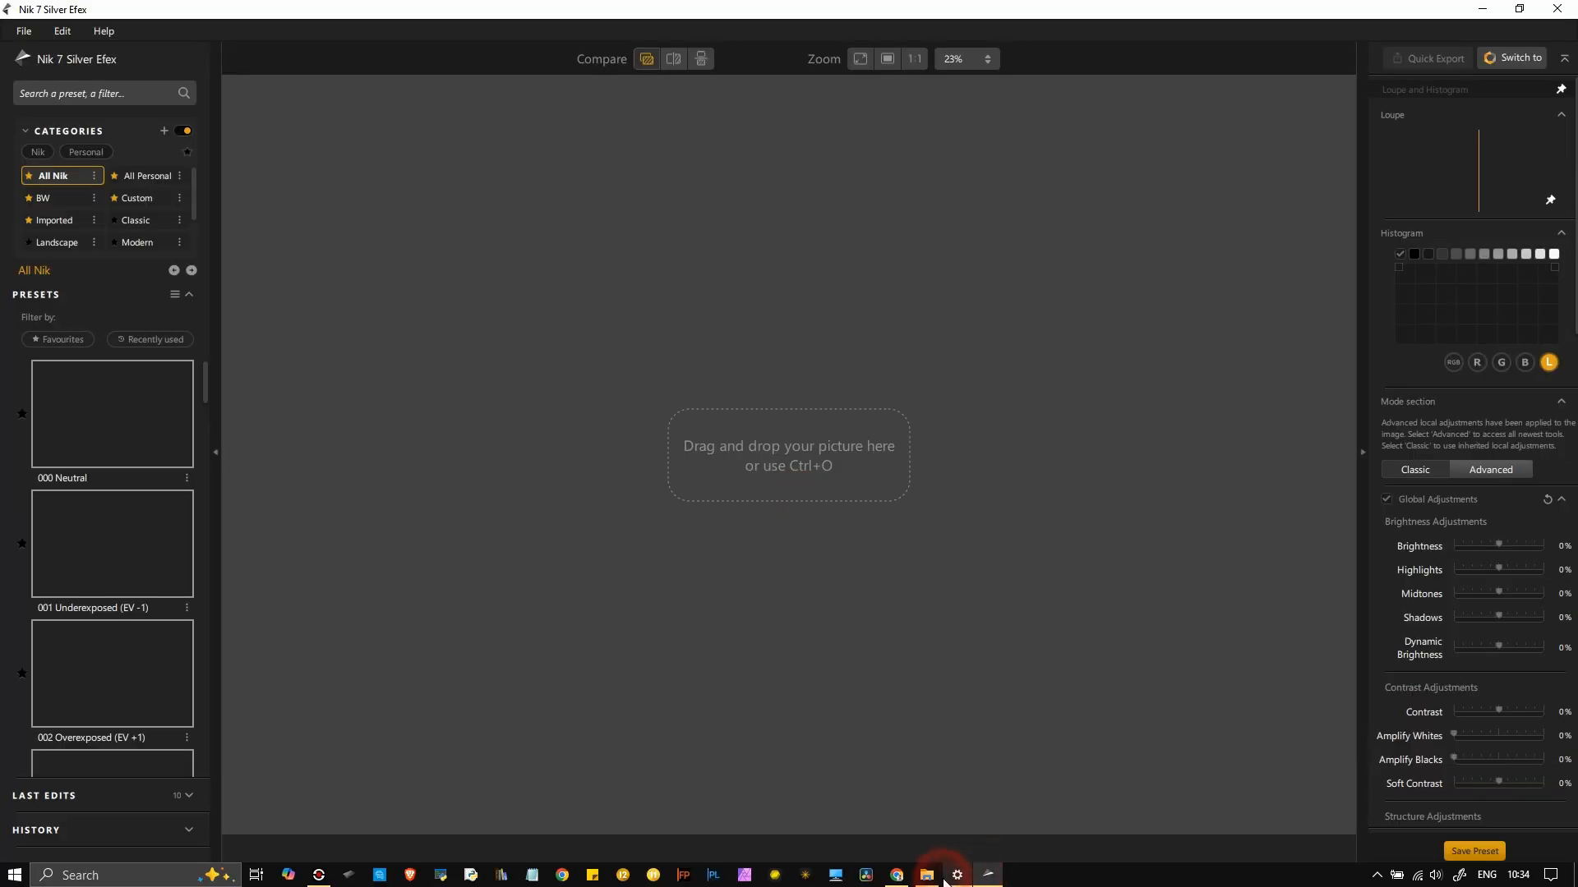
- Load P1040345.JPG from the Images folder in File Explorer into Nik 7 Silver Efex and acknowledge the JPEG notice
left_click(927, 875)
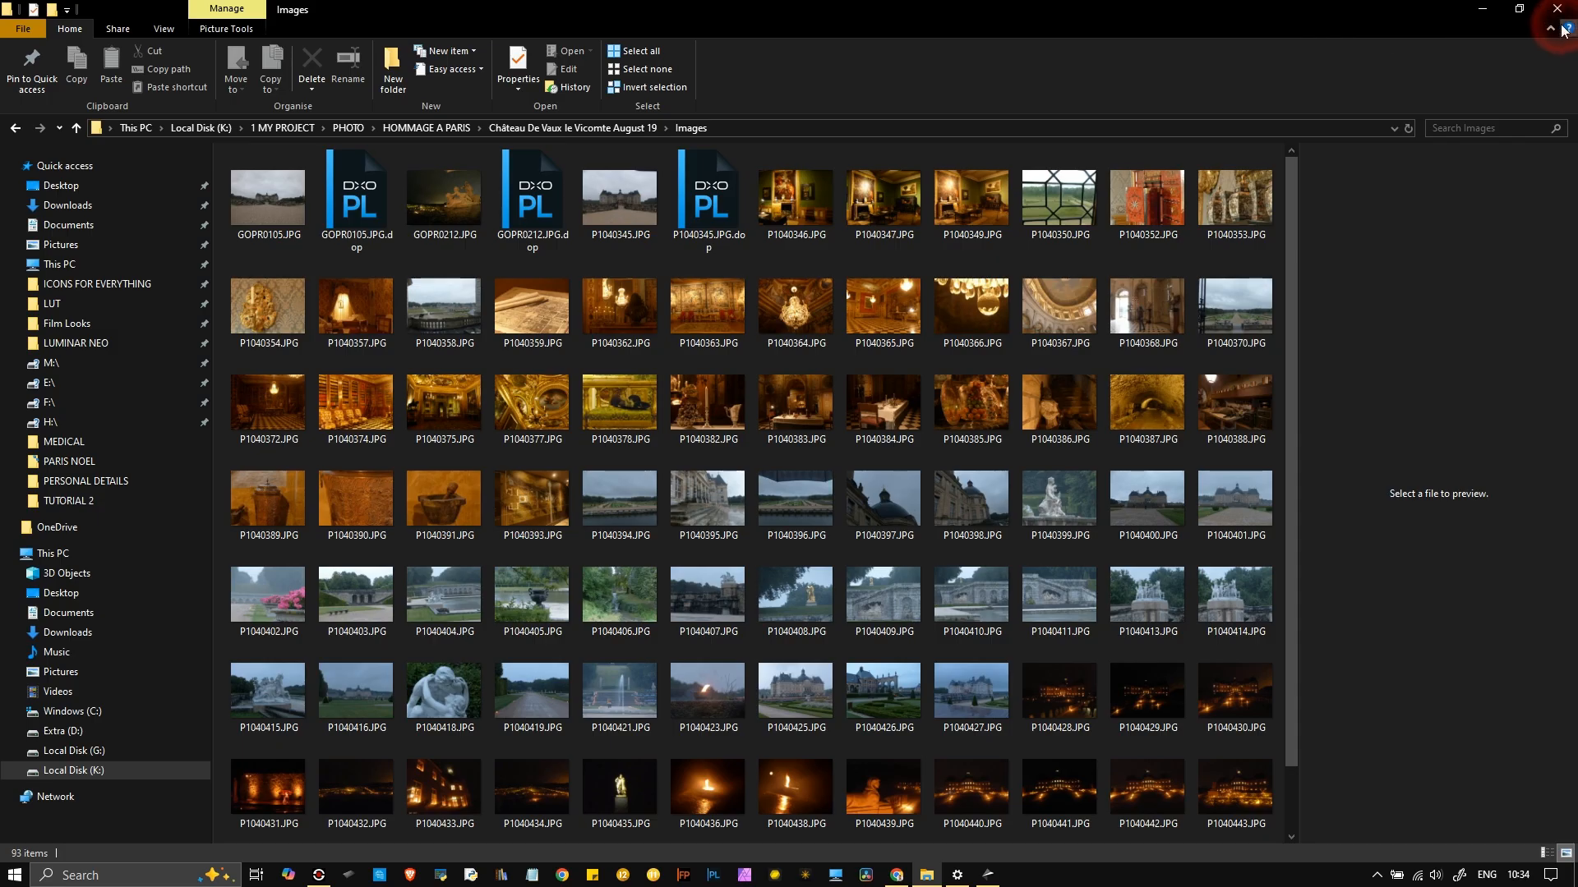
left_click(1519, 9)
left_click_drag(869, 95, 1259, 227)
left_click(865, 433)
left_click(1119, 434)
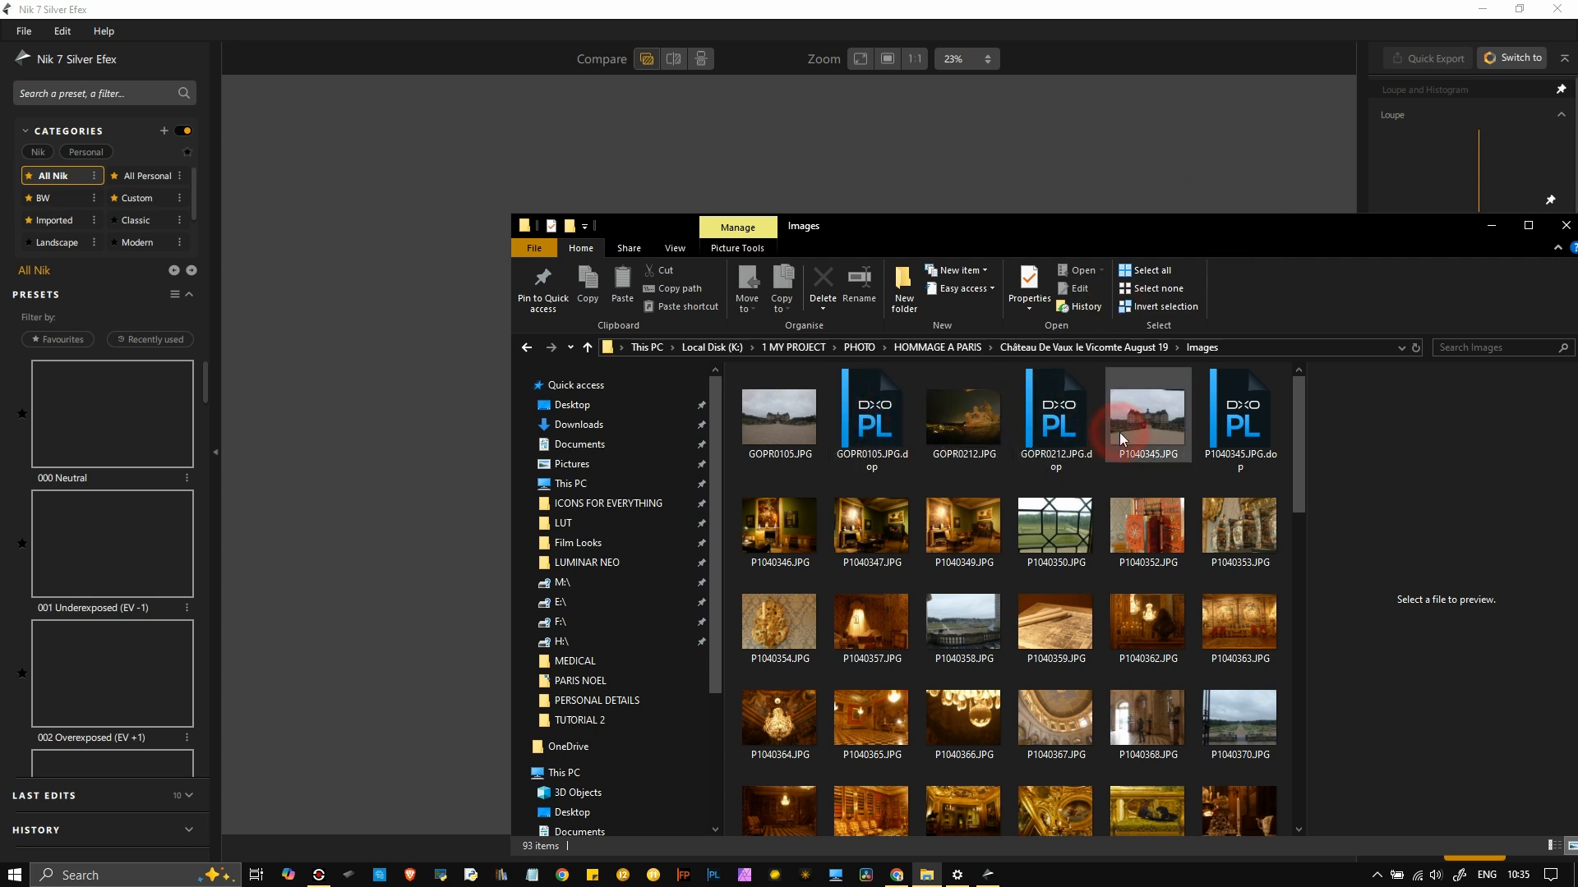
left_click_drag(1161, 436, 366, 363)
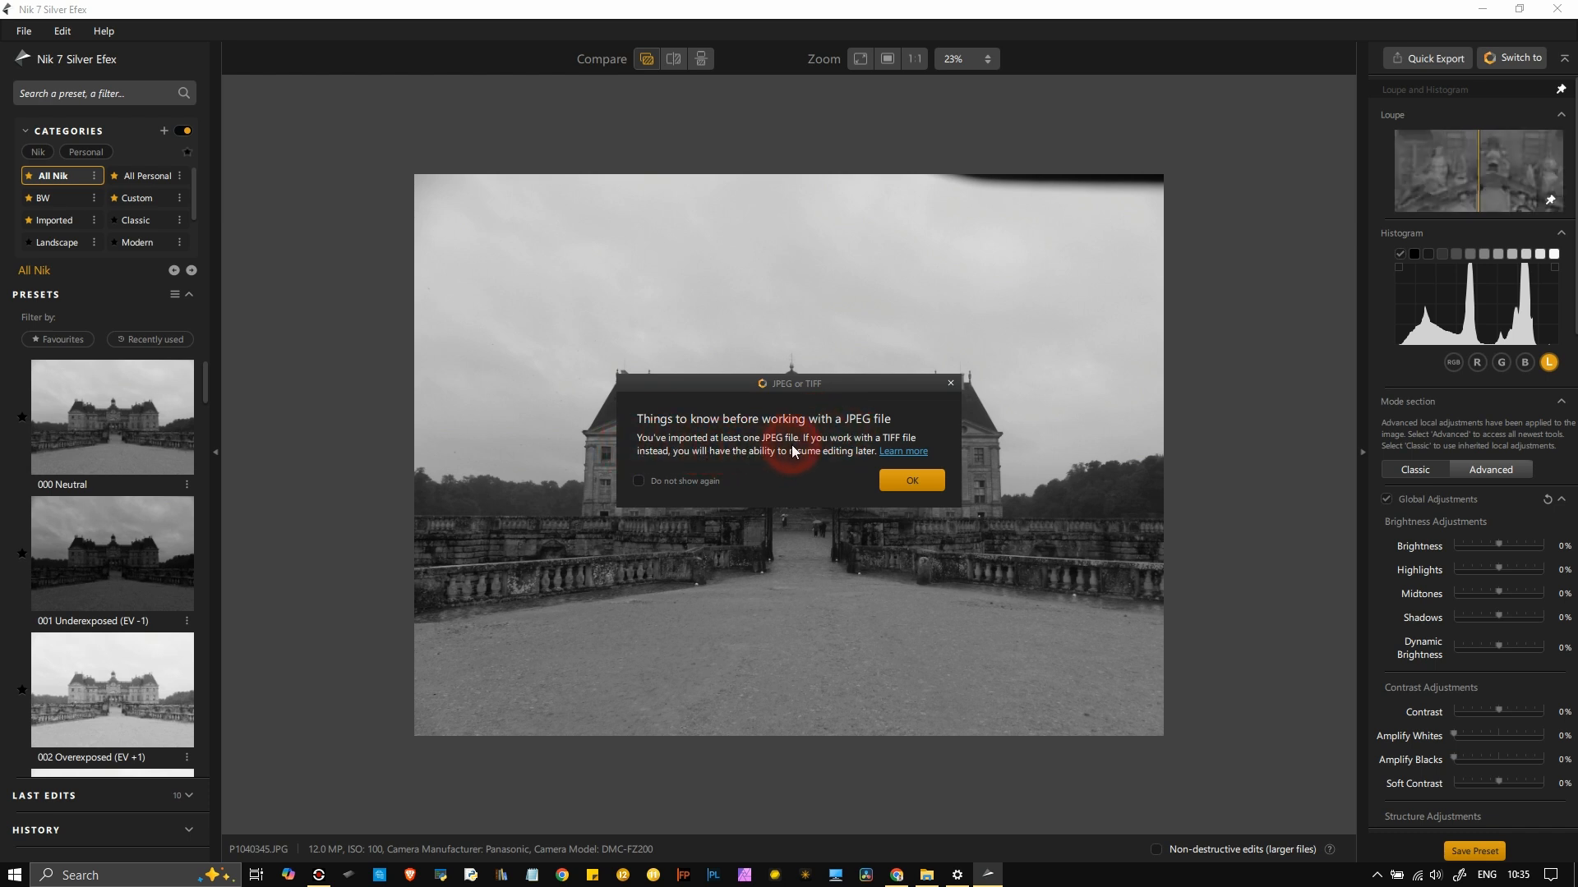
left_click(934, 484)
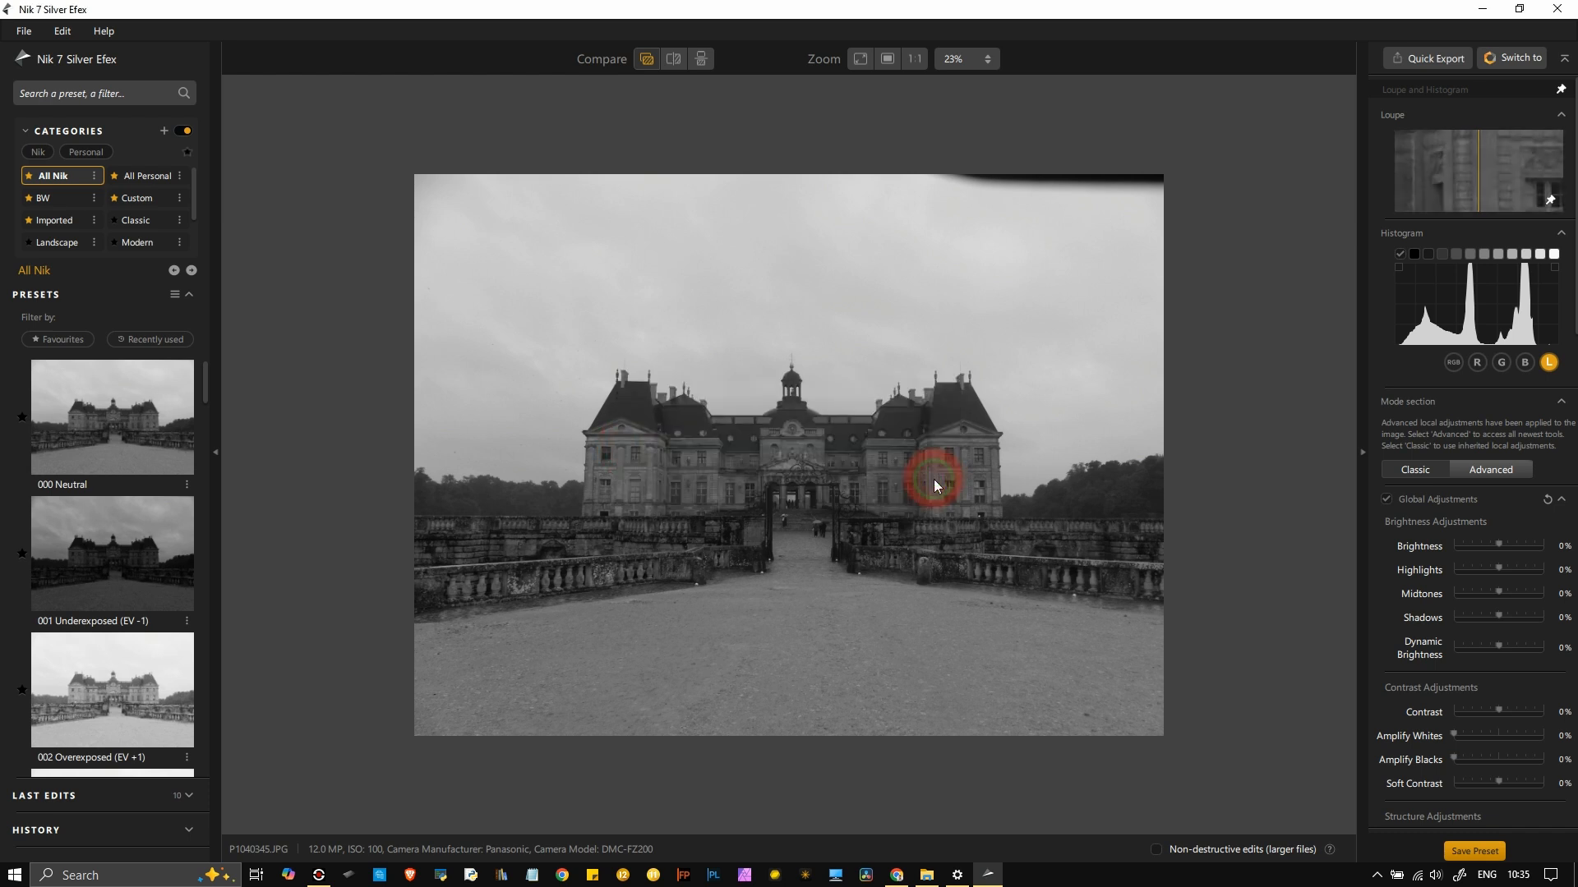
scroll(638, 481, "up", 1)
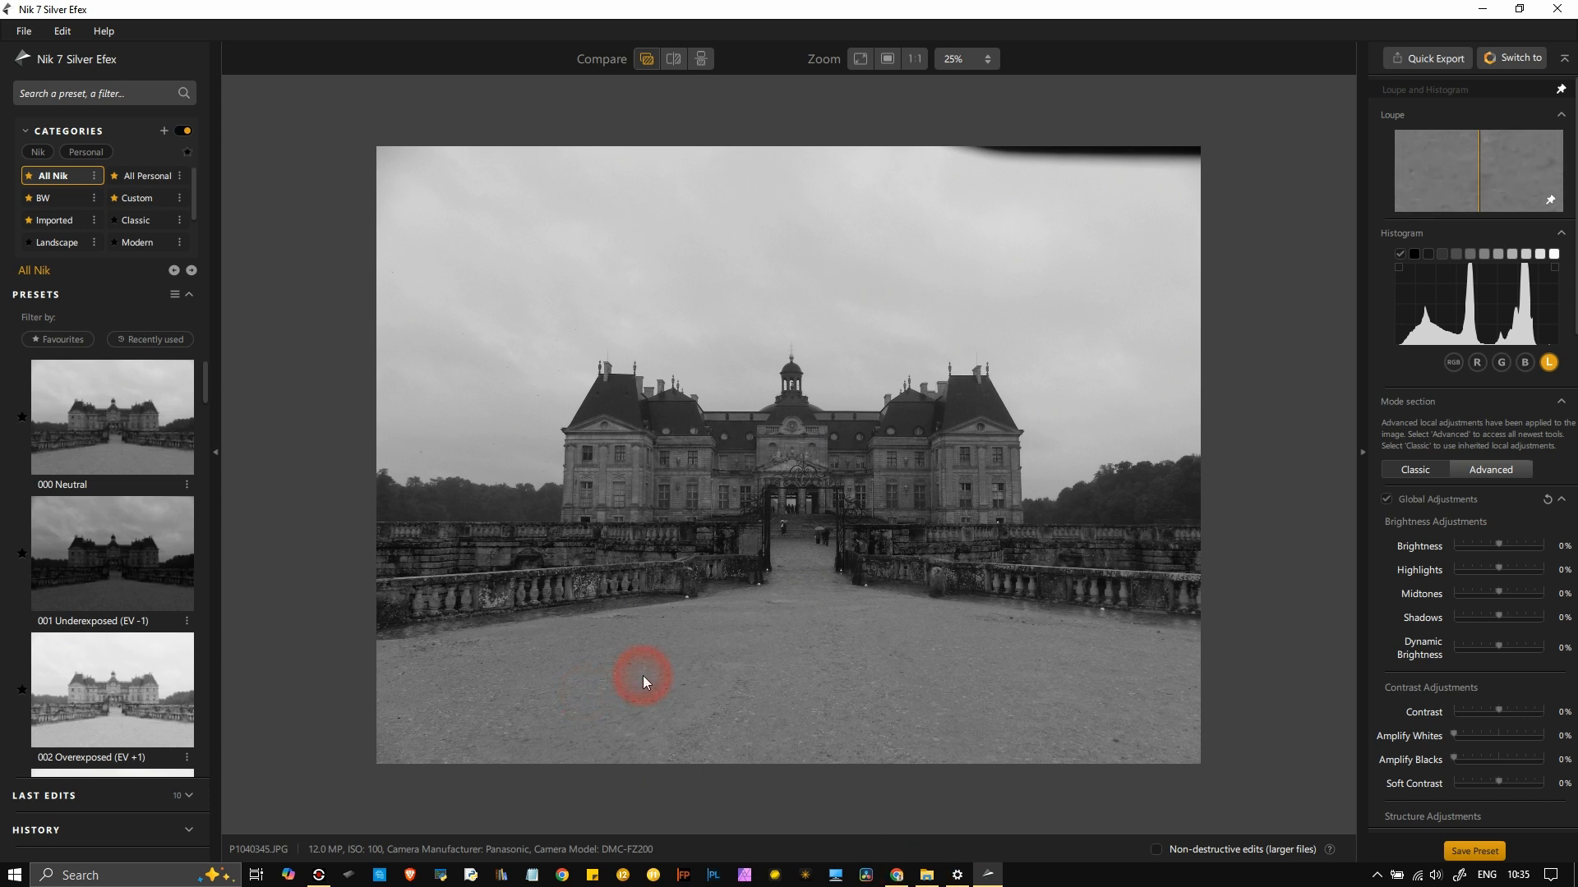
- Switch to File Explorer, enlarge the preview of P1040345.JPG to view the colour original, and minimise the window
left_click(927, 876)
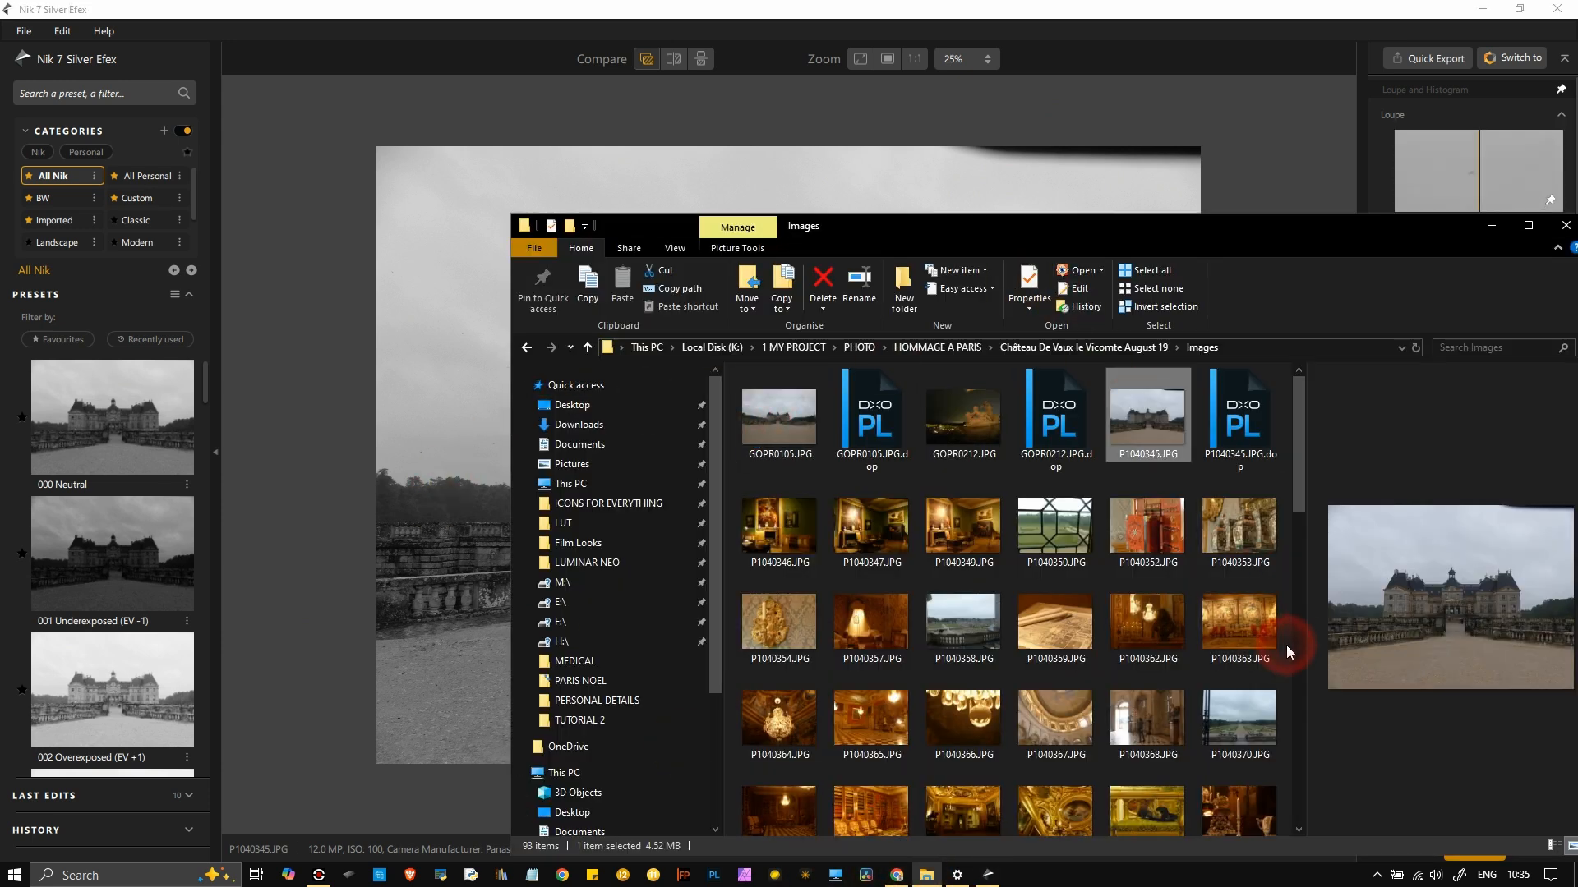
left_click_drag(1306, 644, 921, 655)
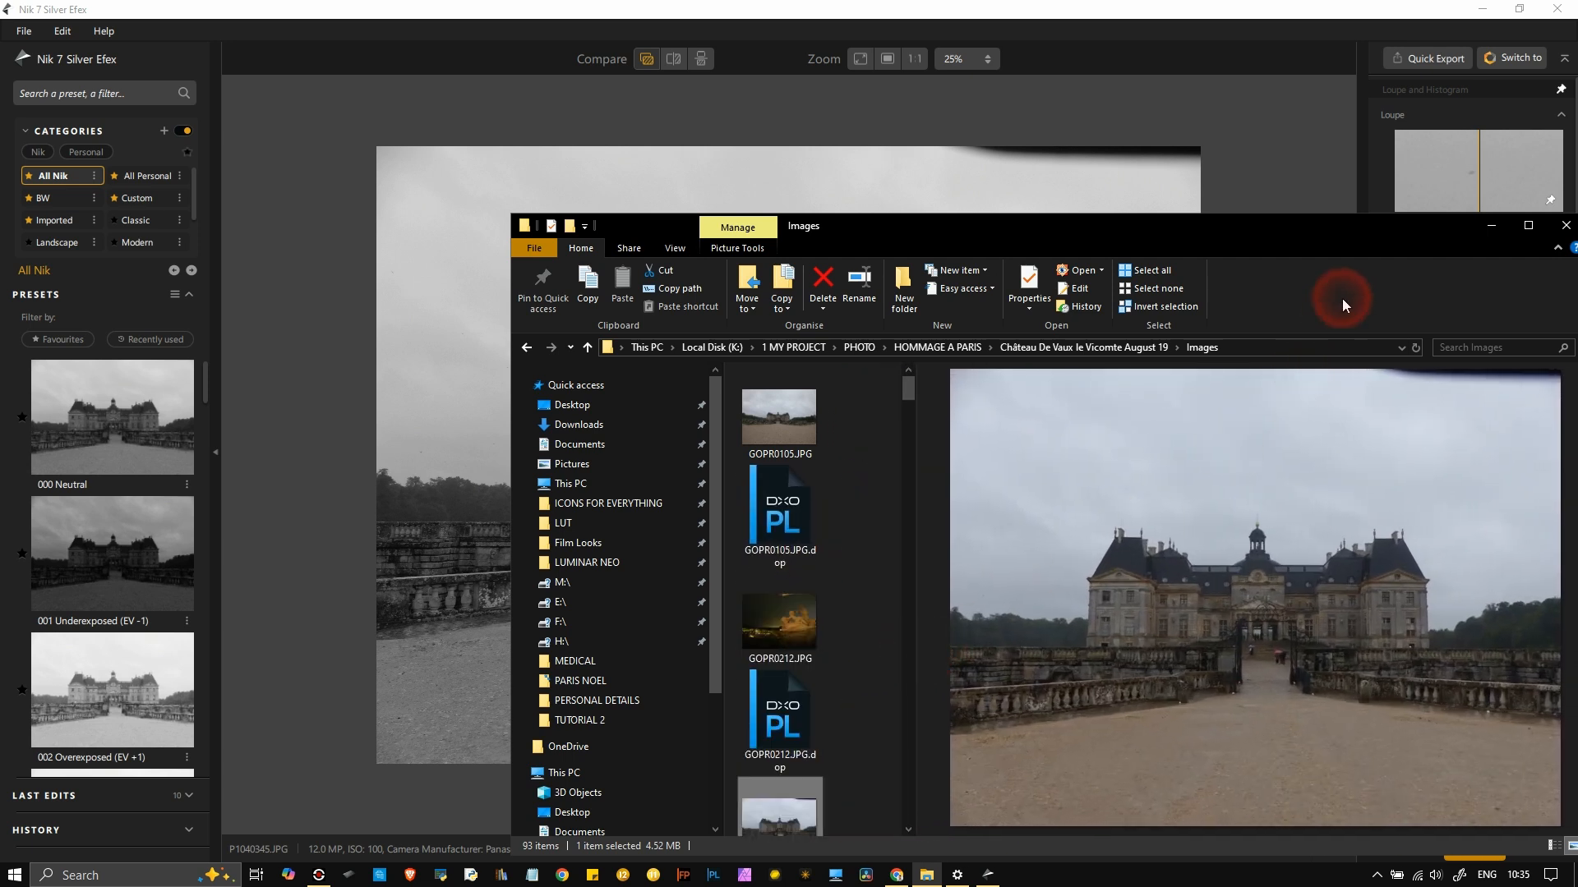
left_click(1491, 226)
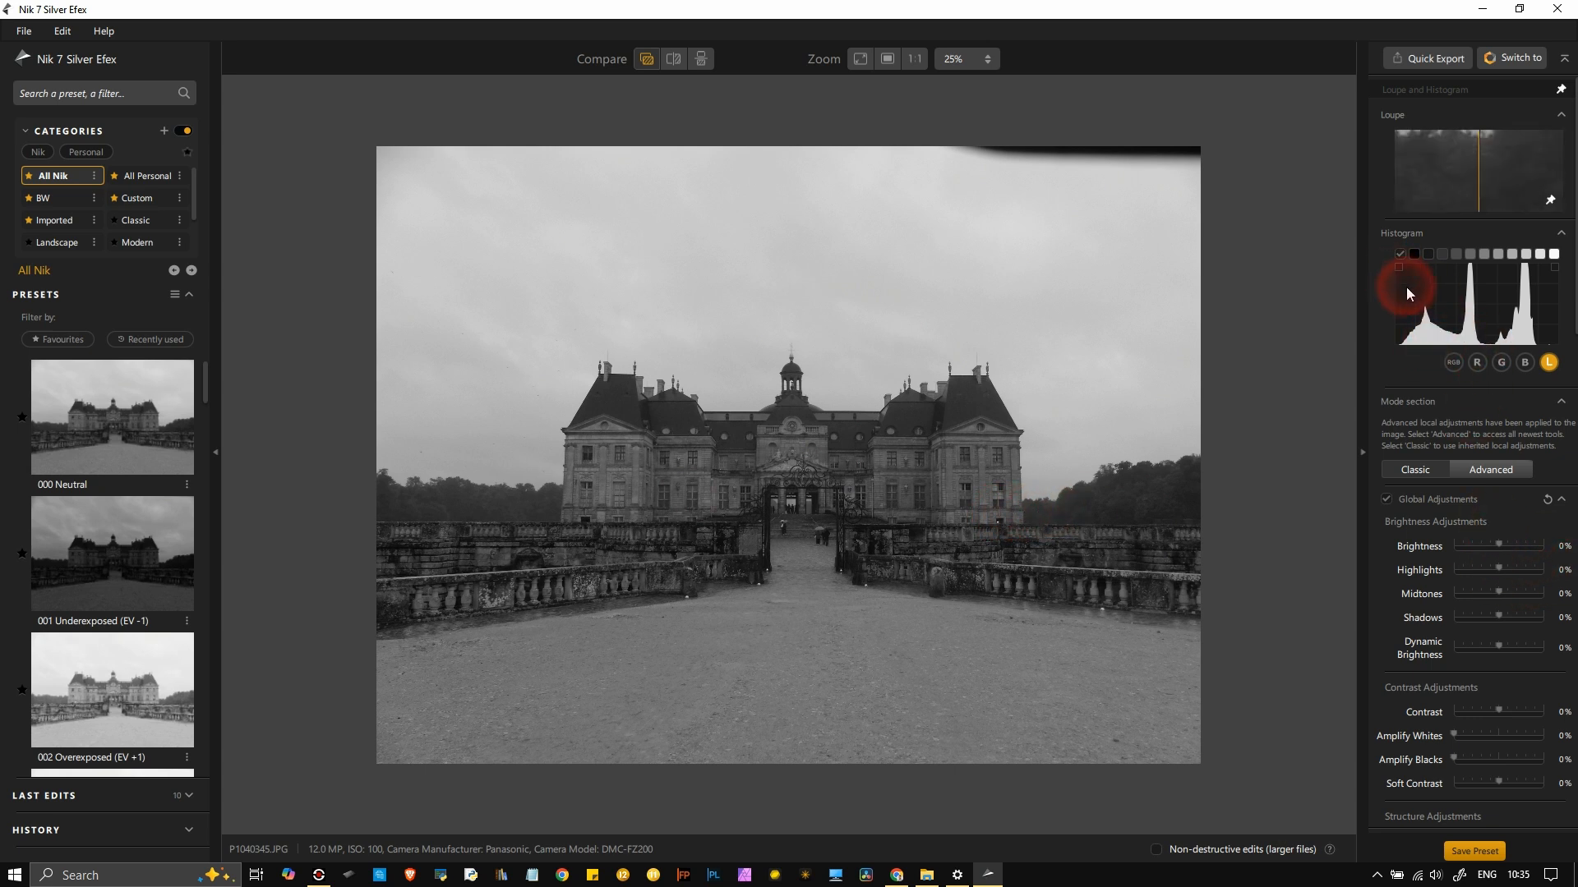
- Try raising Brightness to 42% and shifting Dynamic Brightness slightly, and reset the global adjustments
left_click_drag(1497, 556, 1518, 557)
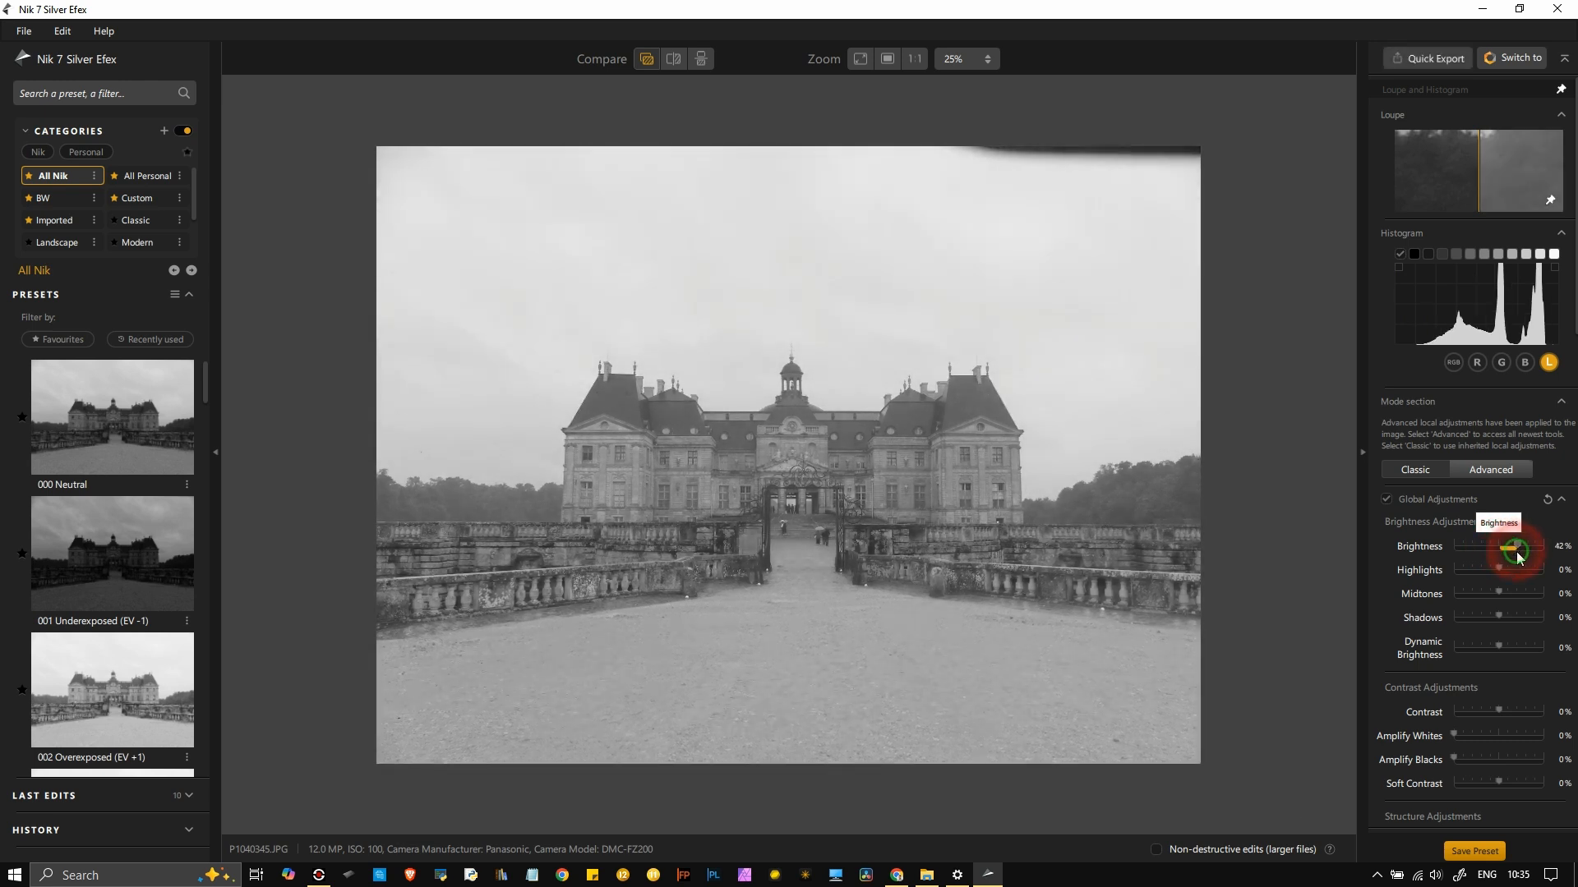
left_click_drag(1518, 557, 1506, 557)
double_click(1506, 557)
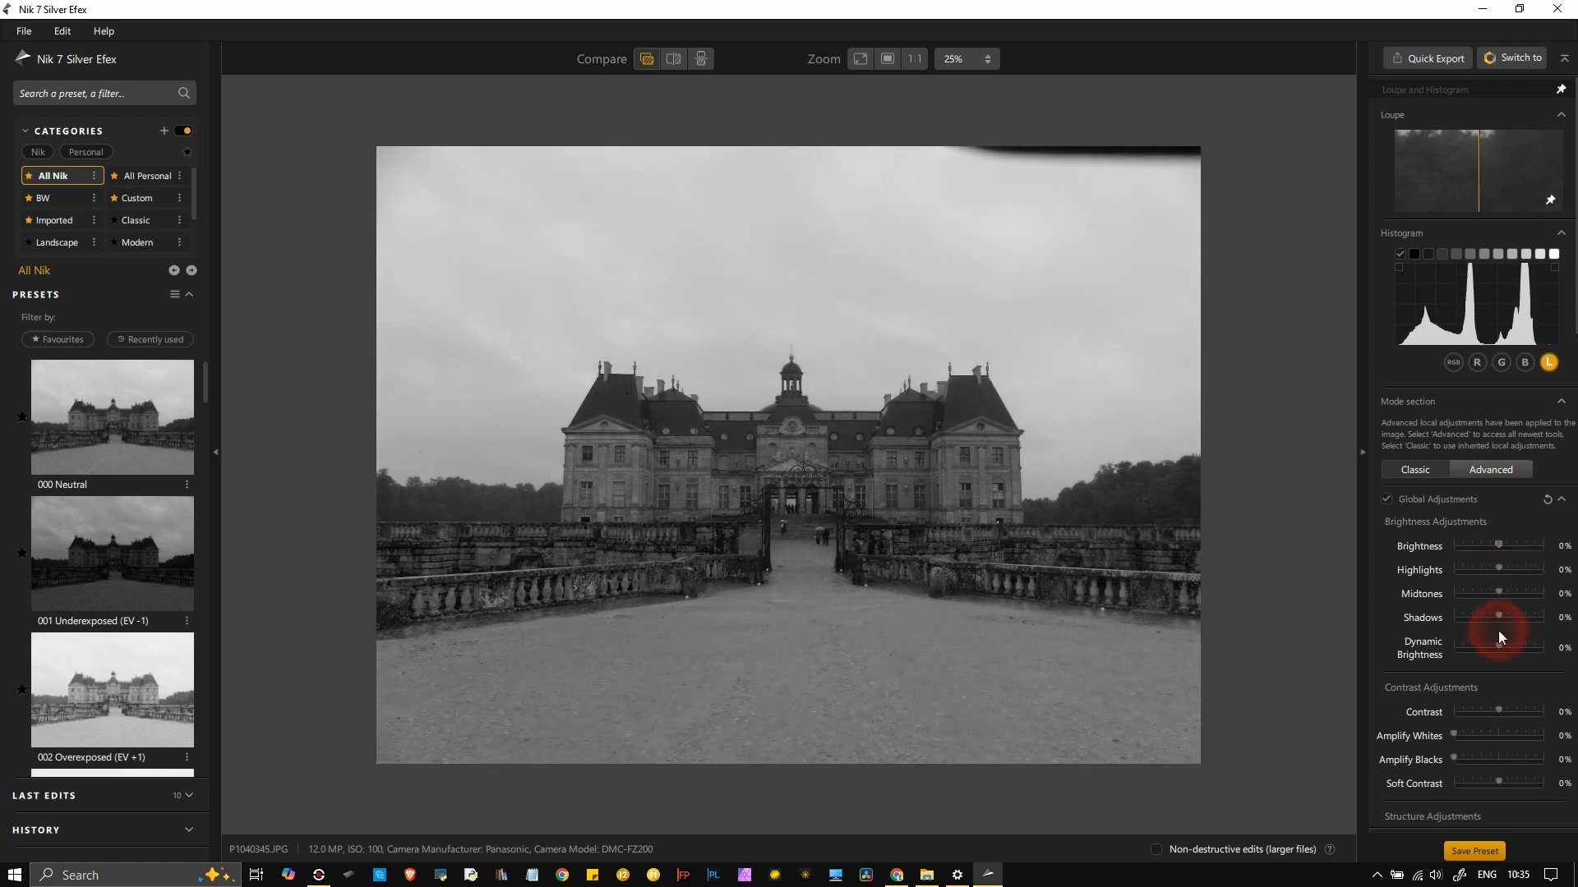
mouse_move(1499, 647)
left_mouse_down()
mouse_move(1516, 662)
mouse_move(1499, 660)
left_mouse_up()
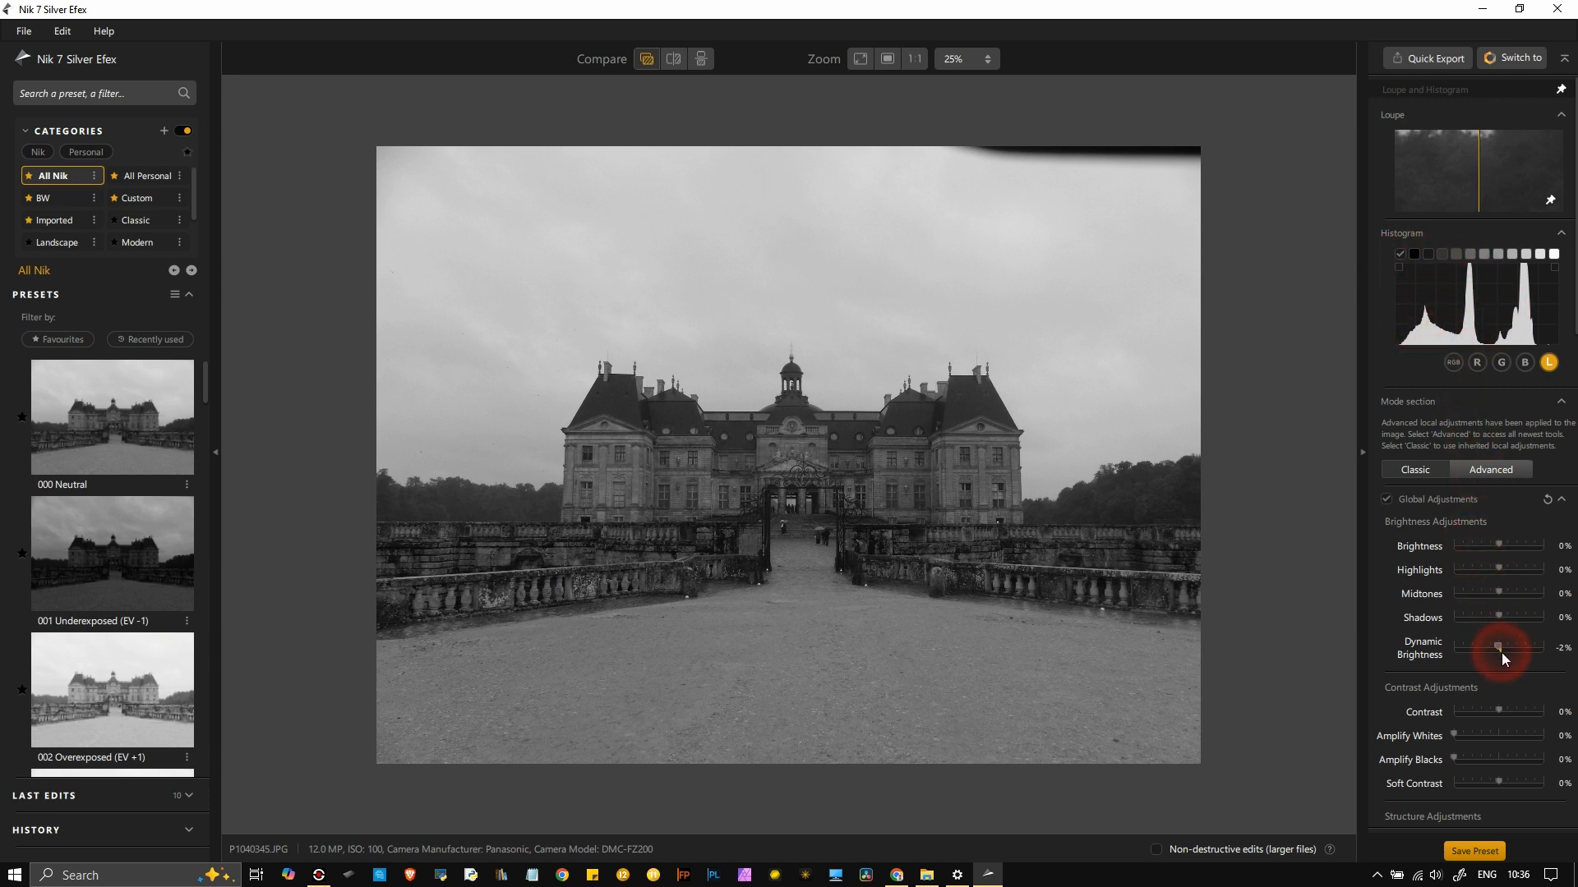
left_click_drag(1497, 646, 1501, 647)
left_click(1548, 500)
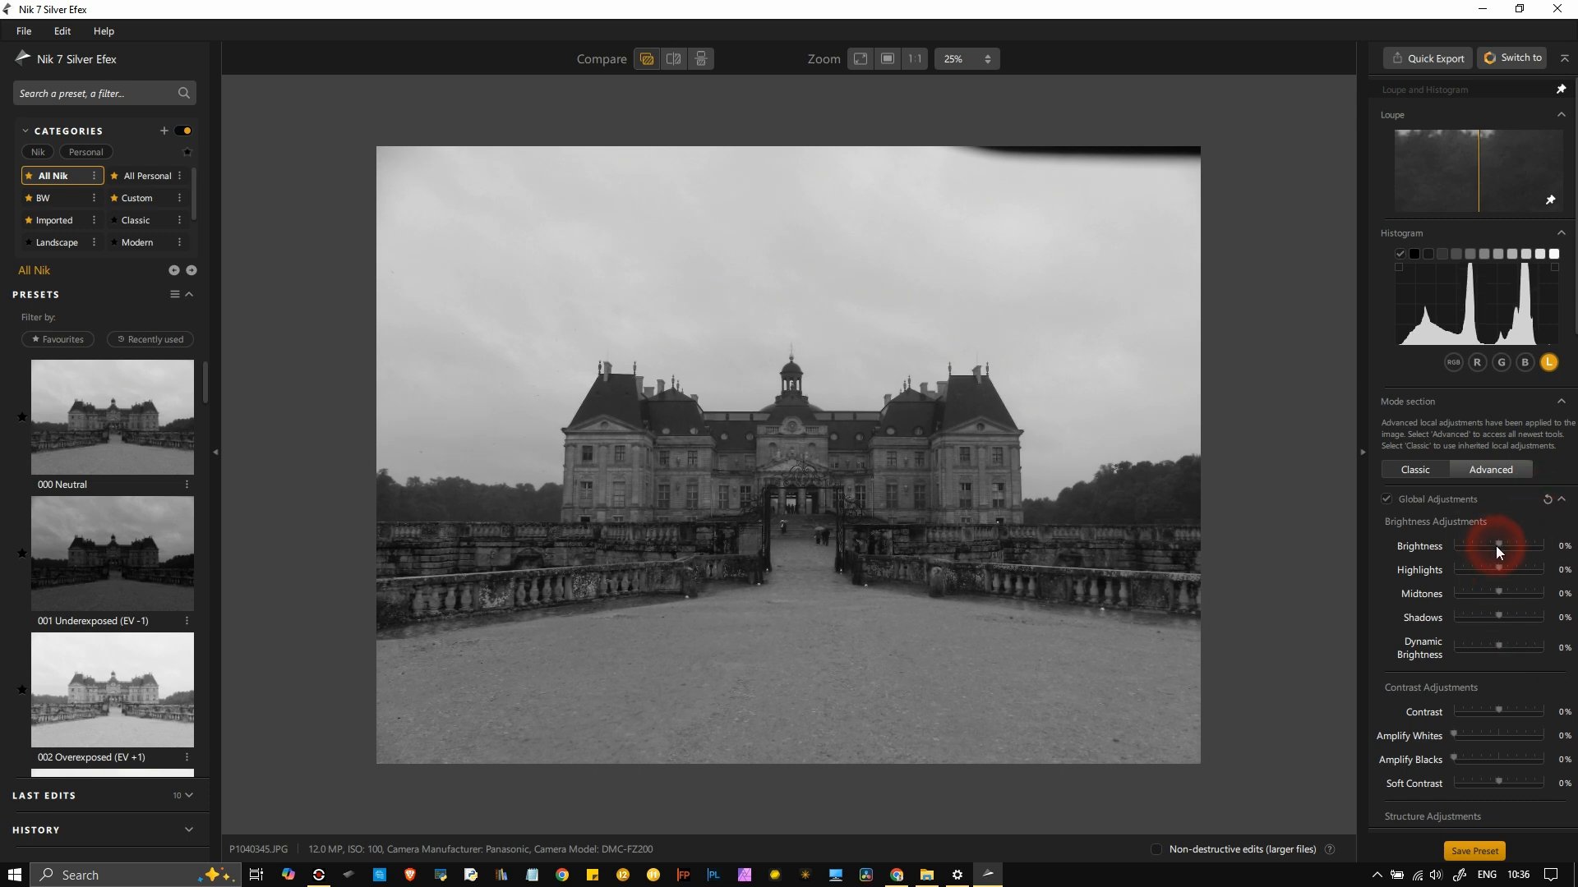
- Try Brightness at 100% and Dynamic Brightness at 100% on the photo, resetting the global adjustments after each
left_click_drag(1496, 547, 1514, 548)
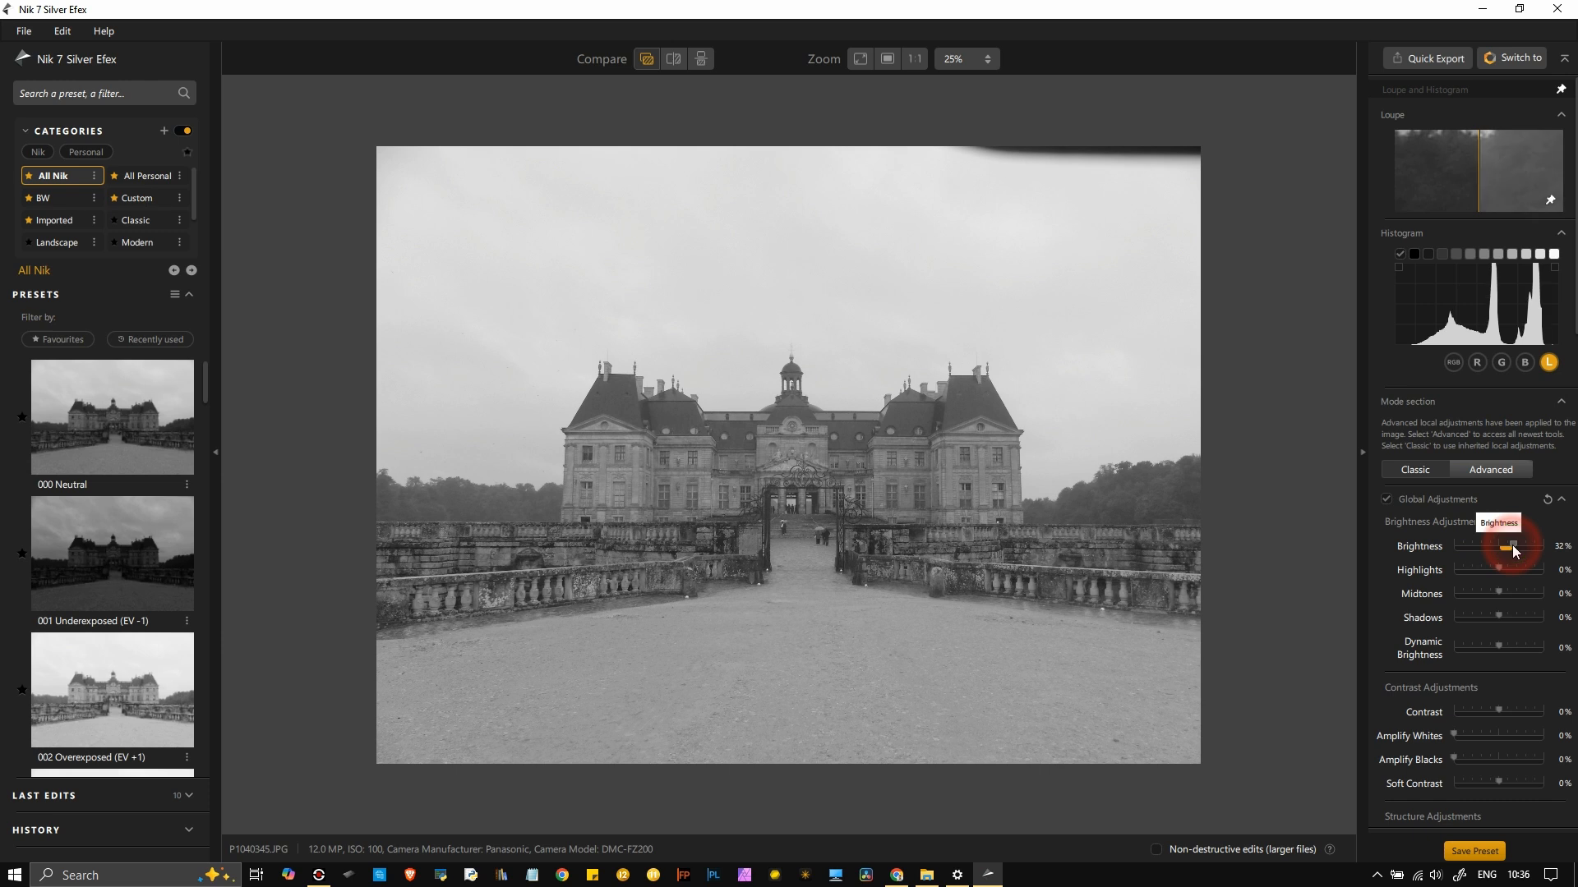
left_click_drag(1514, 551, 1543, 552)
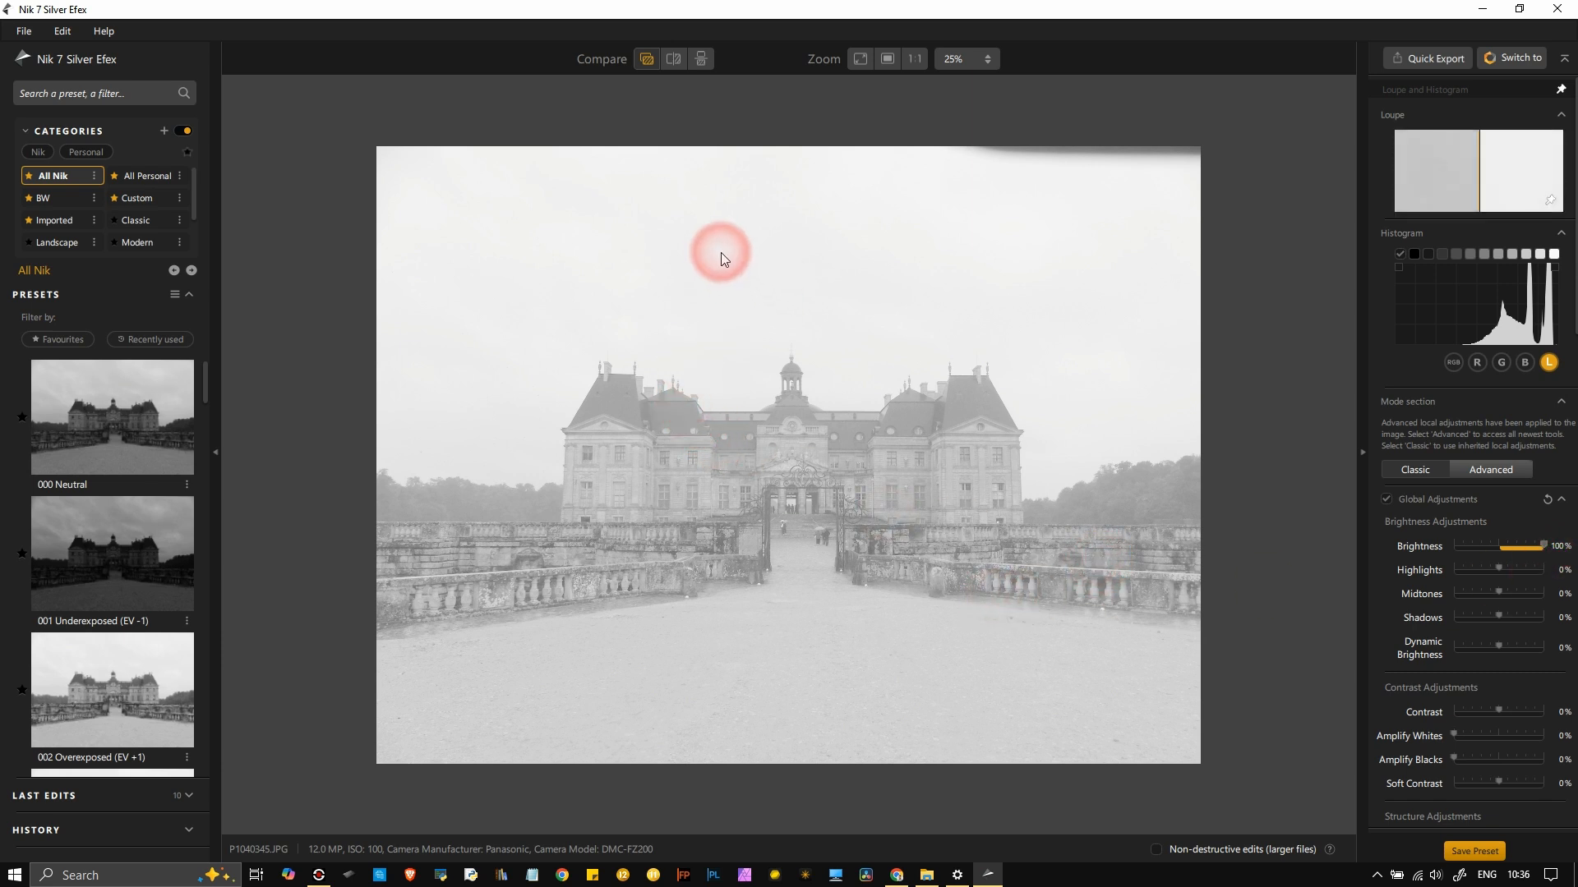
left_click(1548, 500)
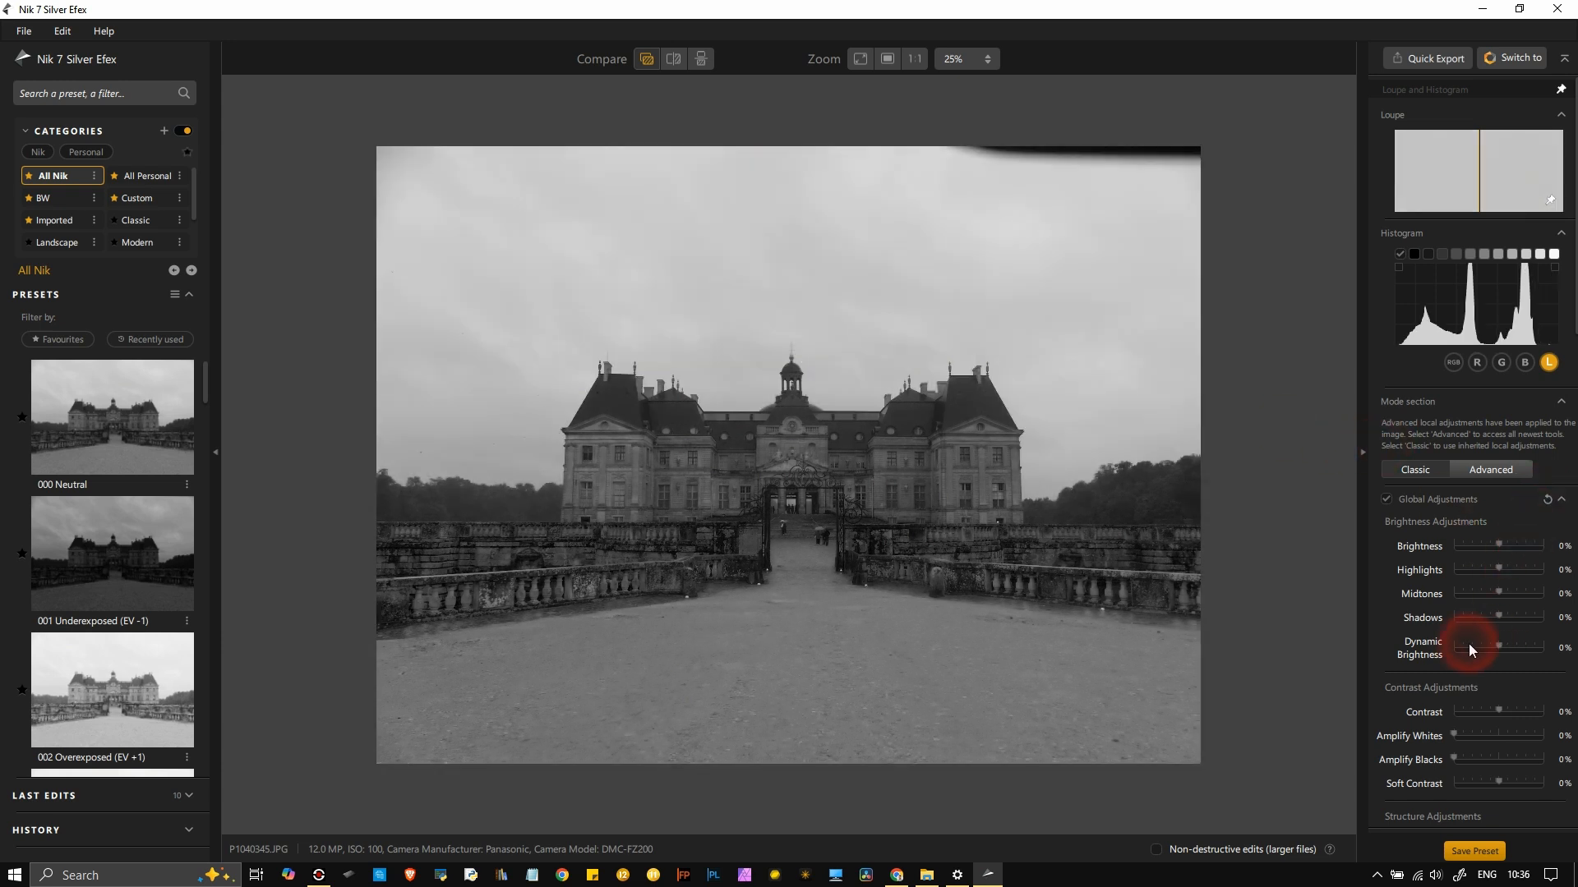
left_click_drag(1498, 651, 1560, 668)
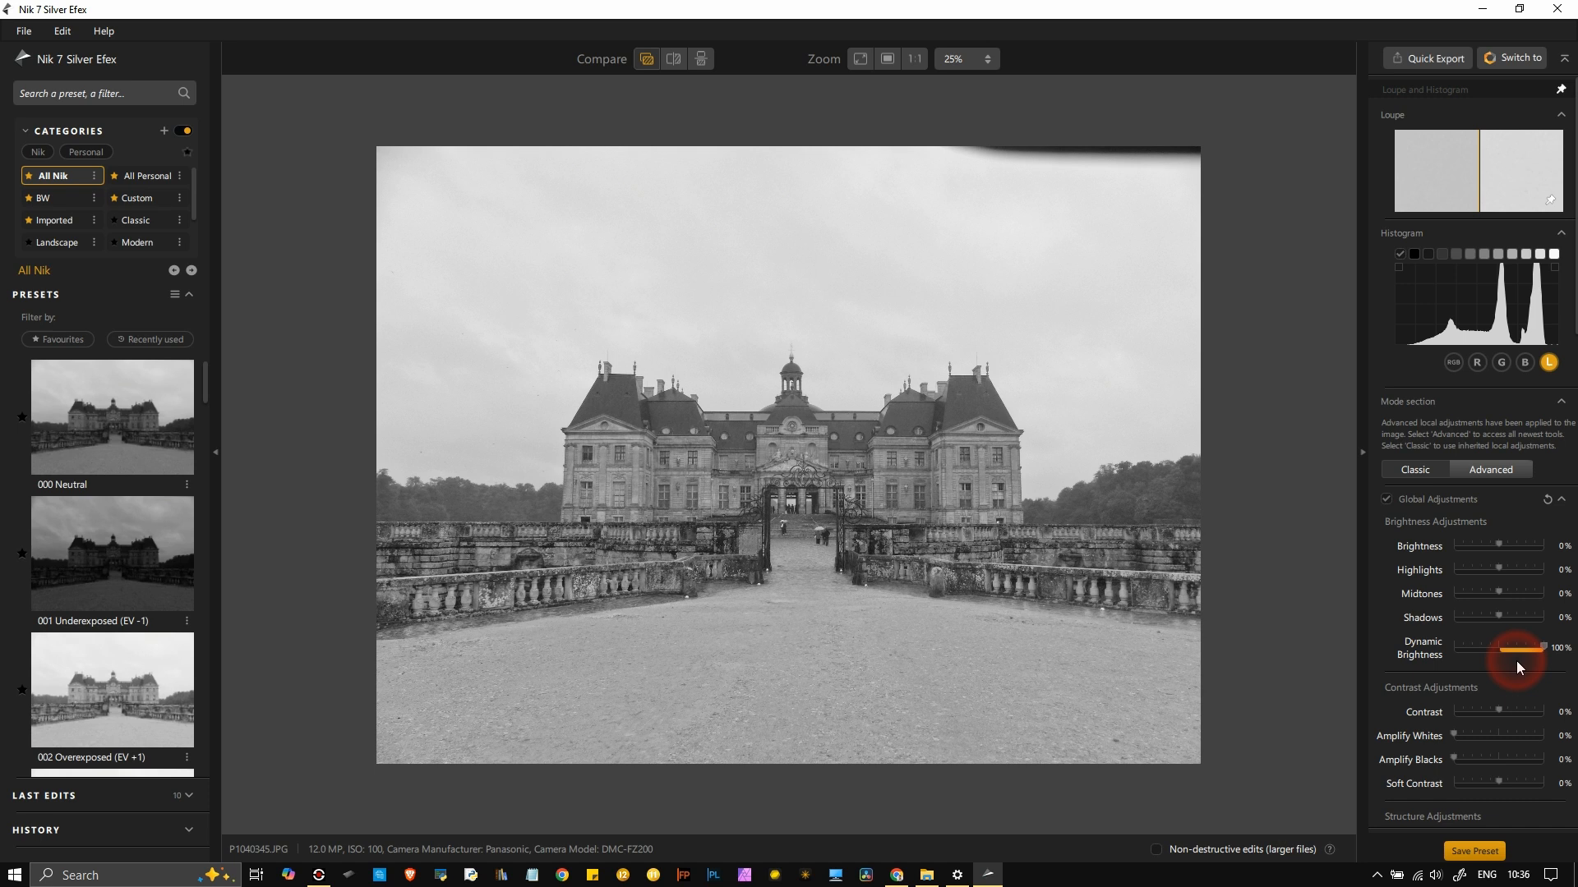
left_click(1549, 503)
- Compare full Brightness with full Dynamic Brightness once more and reset the global adjustments
left_click_drag(1511, 549, 1557, 561)
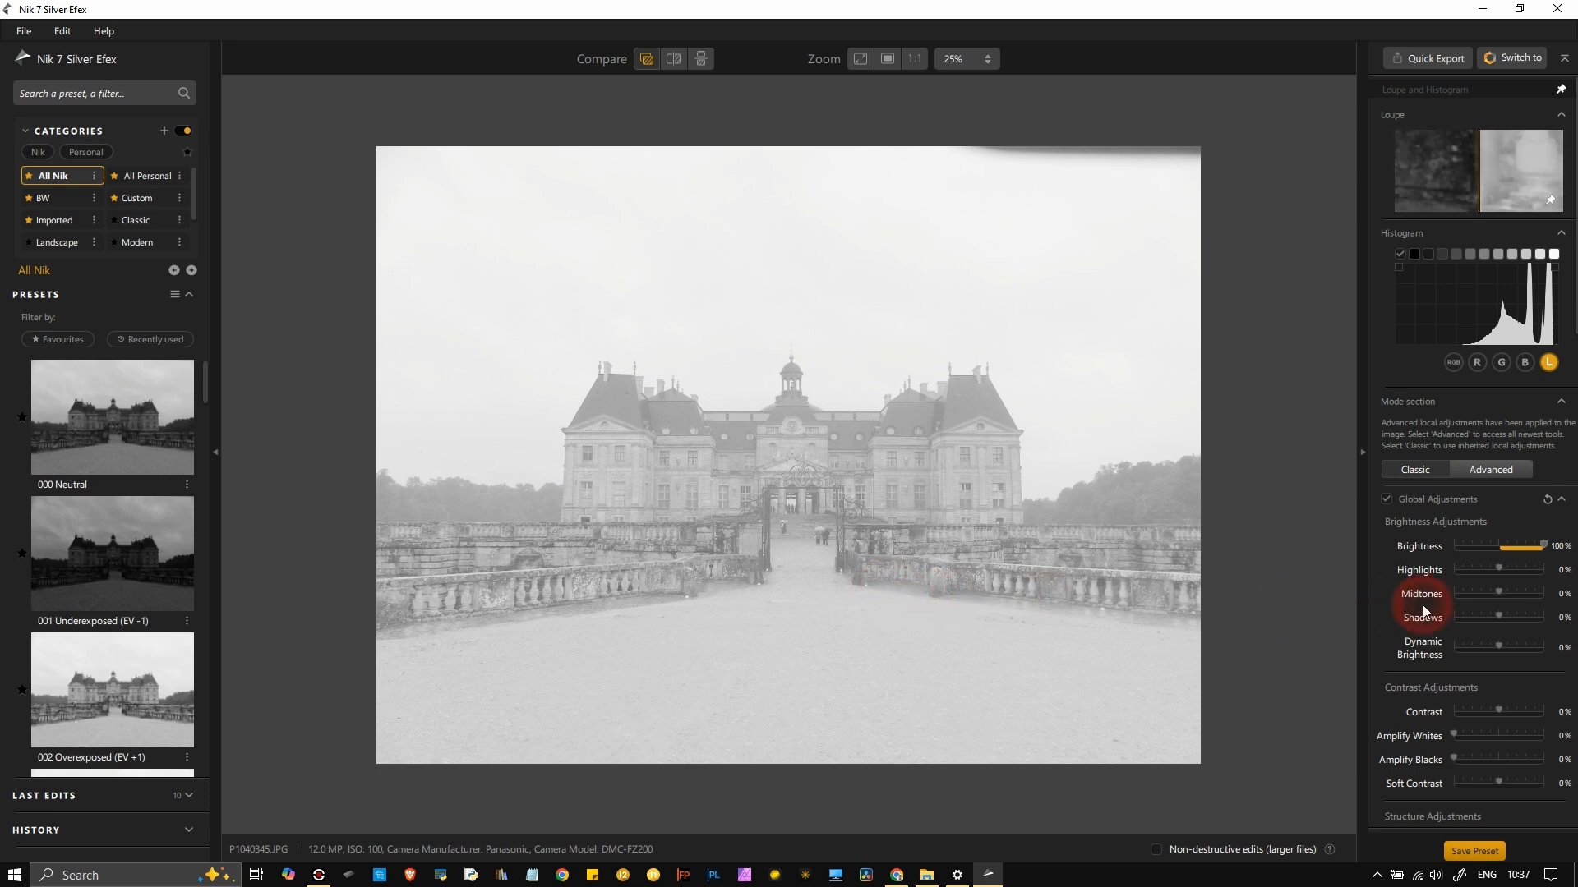
left_click(1547, 501)
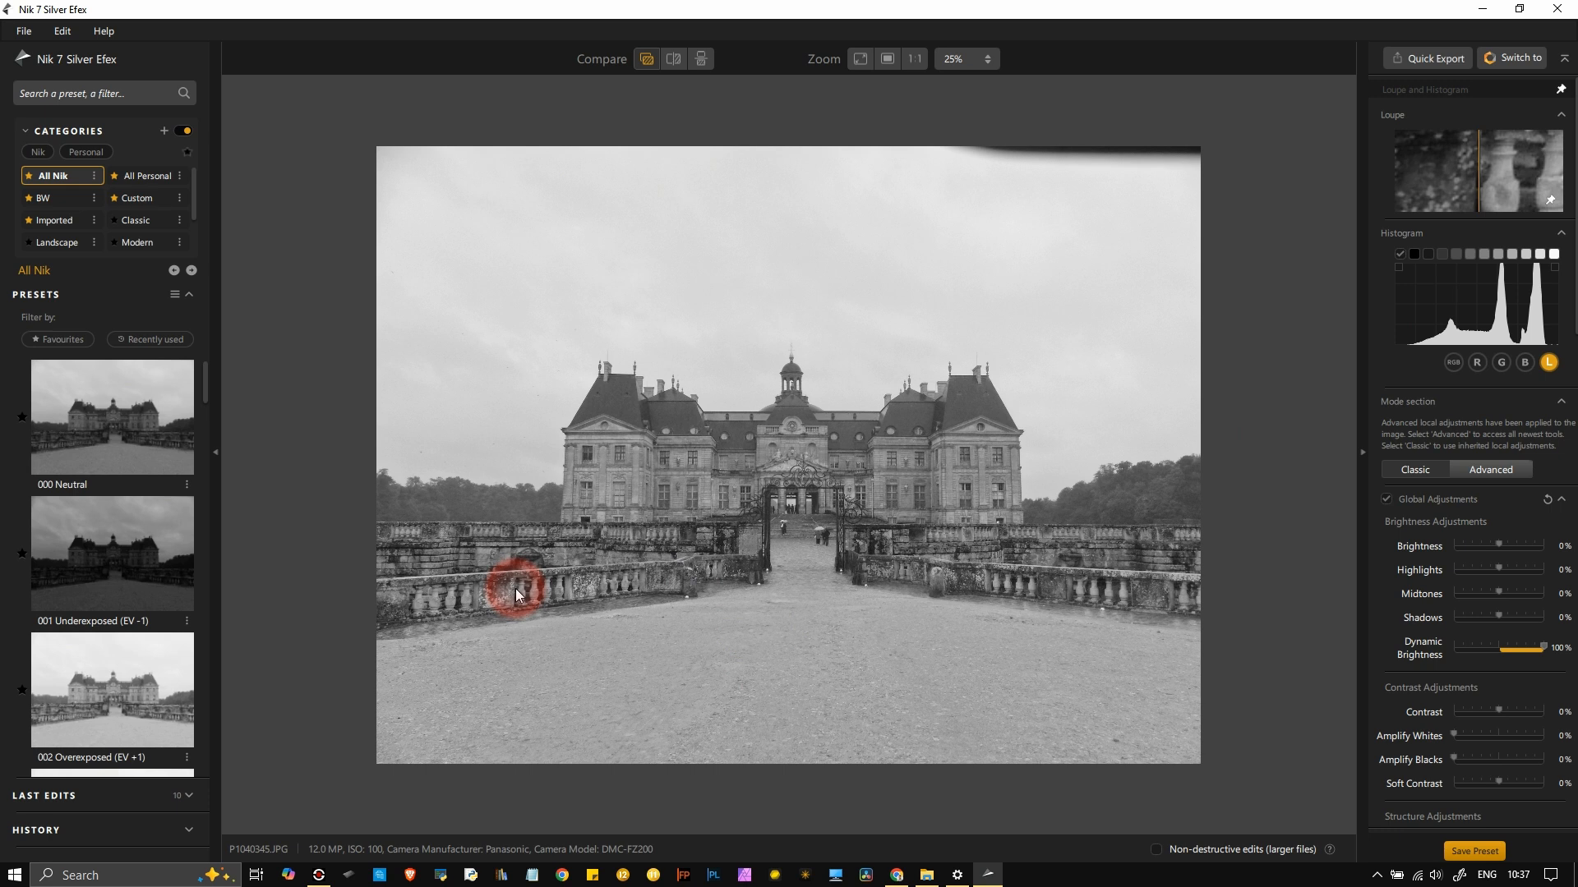
left_click(1544, 499)
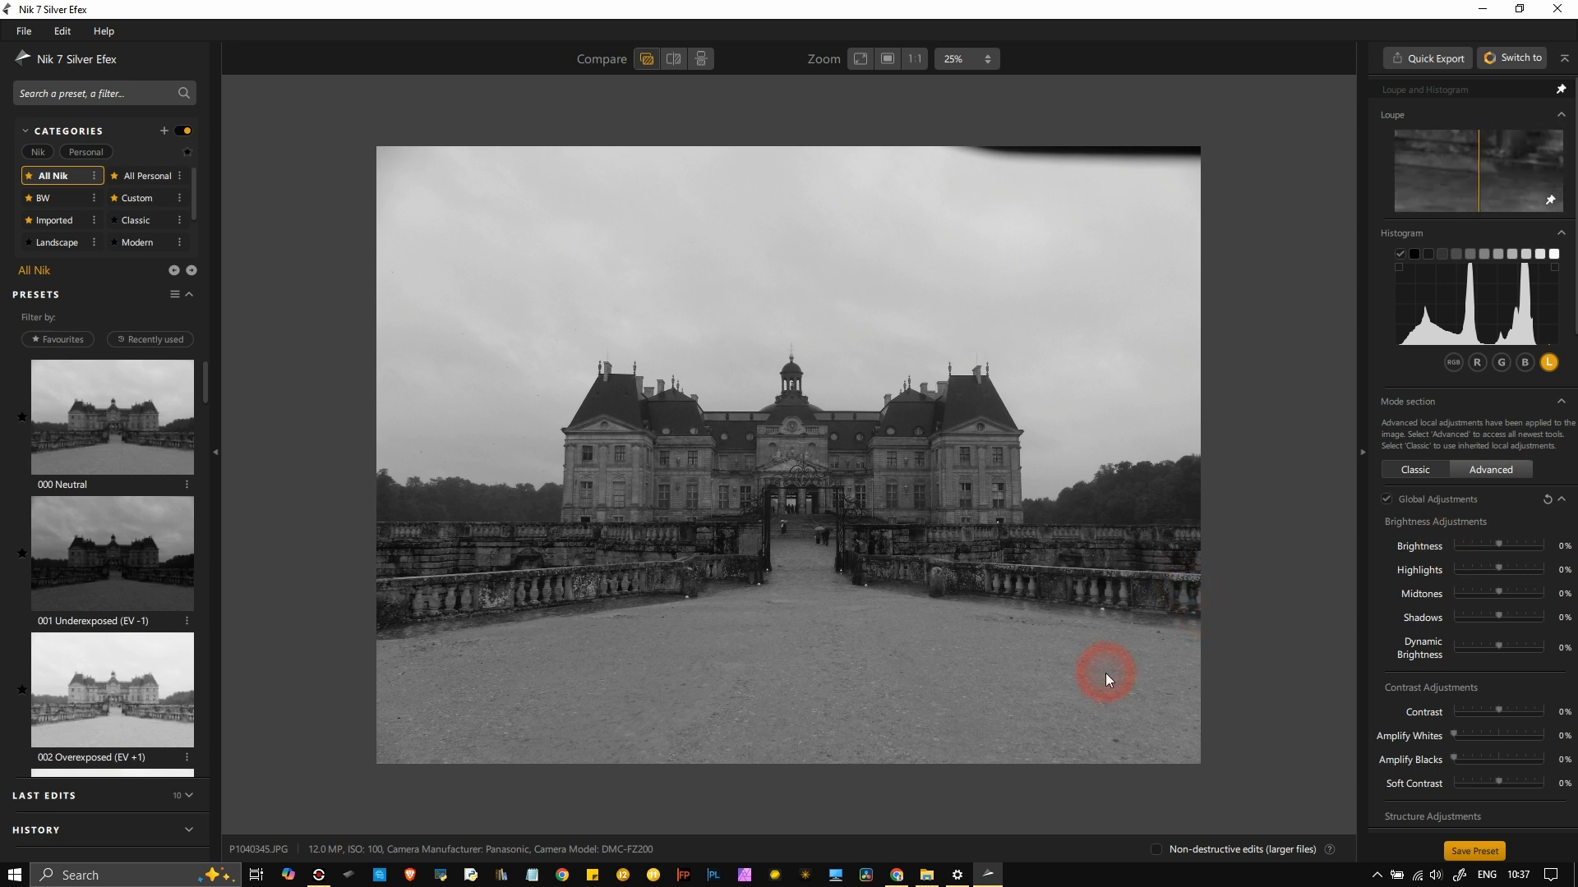
left_click_drag(1515, 547, 1548, 545)
left_click(1548, 499)
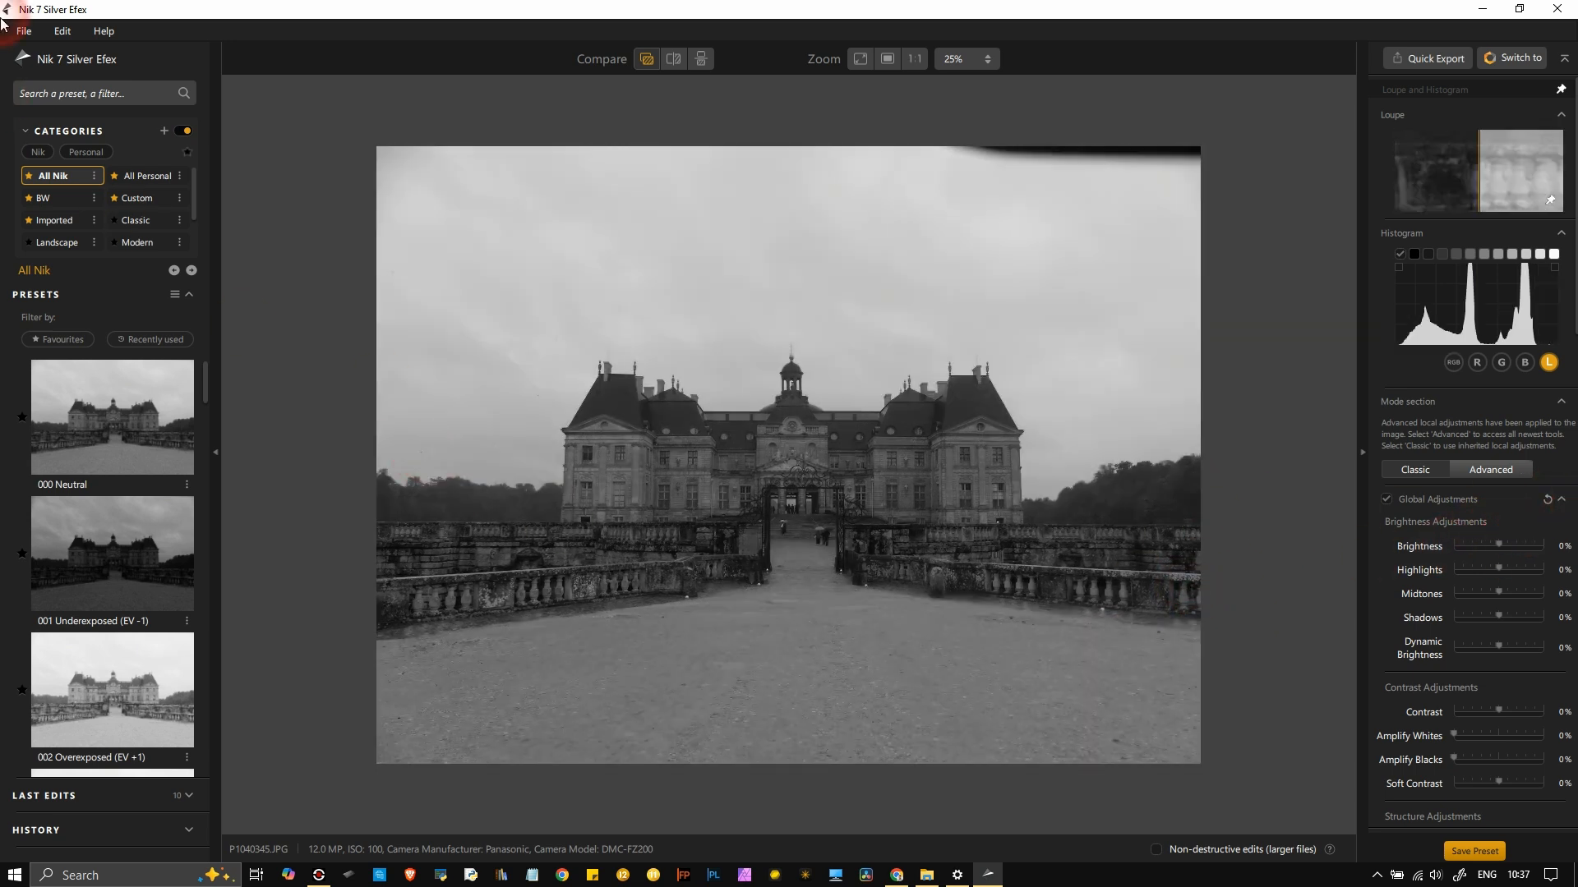
- Switch to Screenbits, set the marker colour to green and draw a circle around the word Help in Silver Efex
left_click(103, 30)
left_click(103, 31)
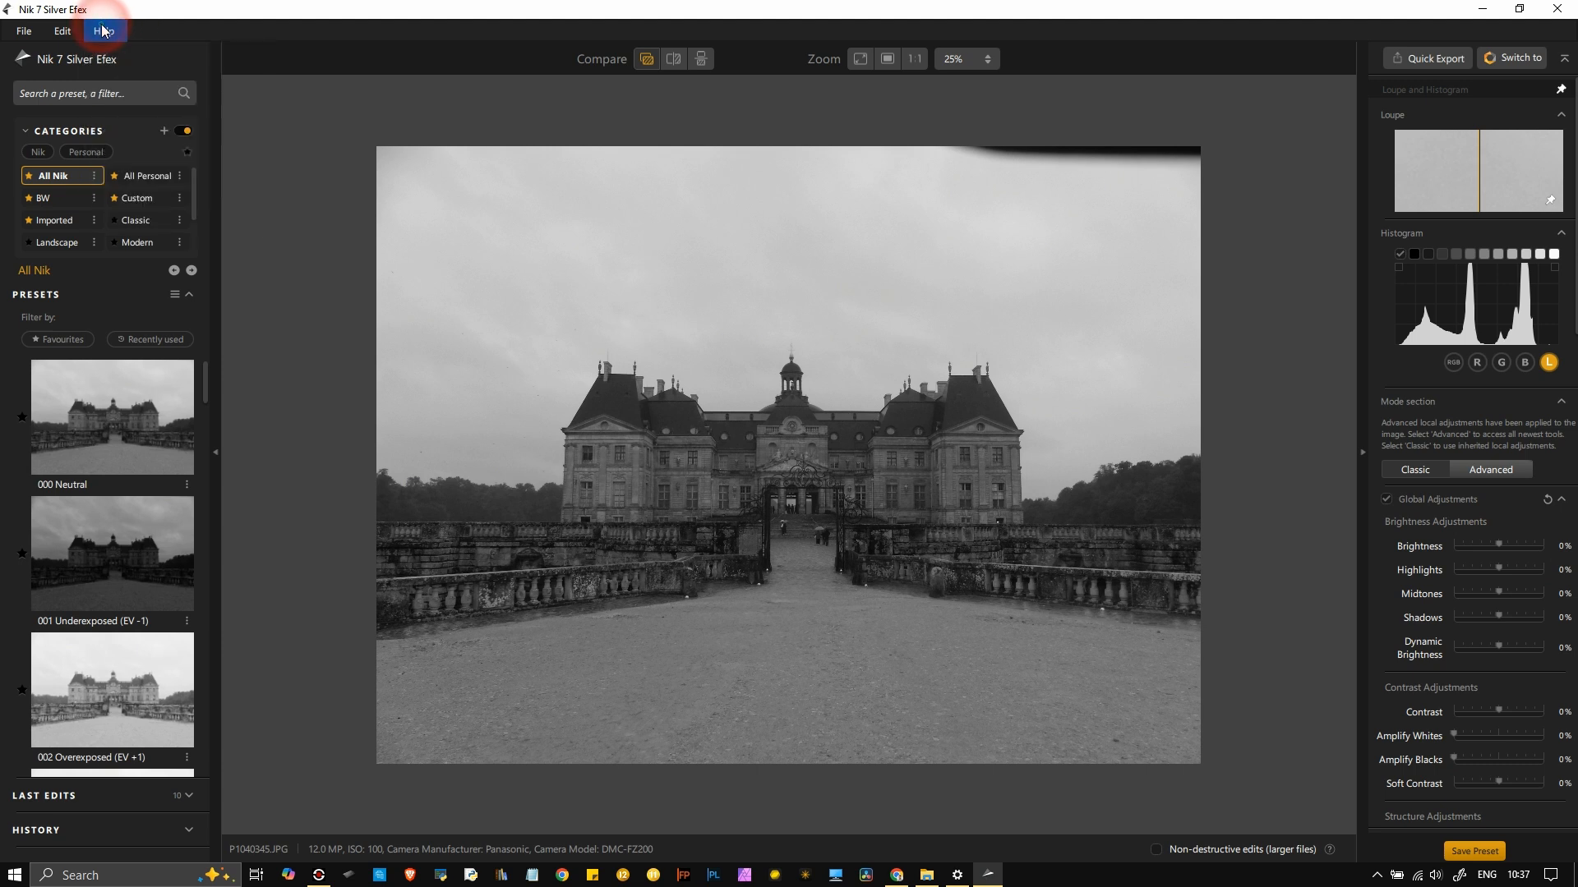
left_click(318, 875)
left_click(567, 444)
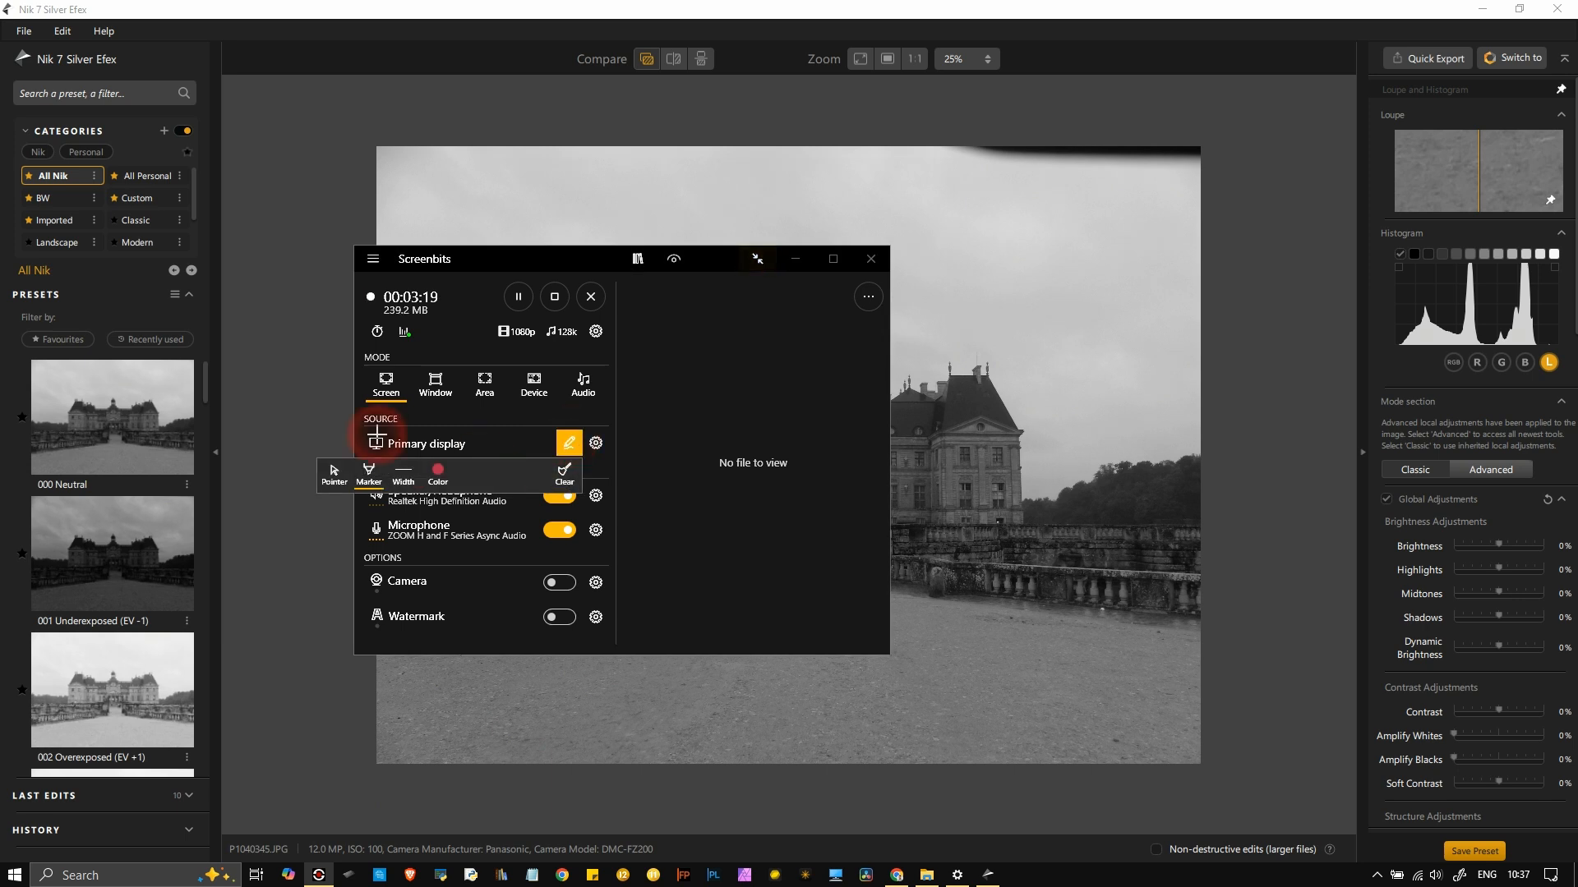
left_click(566, 442)
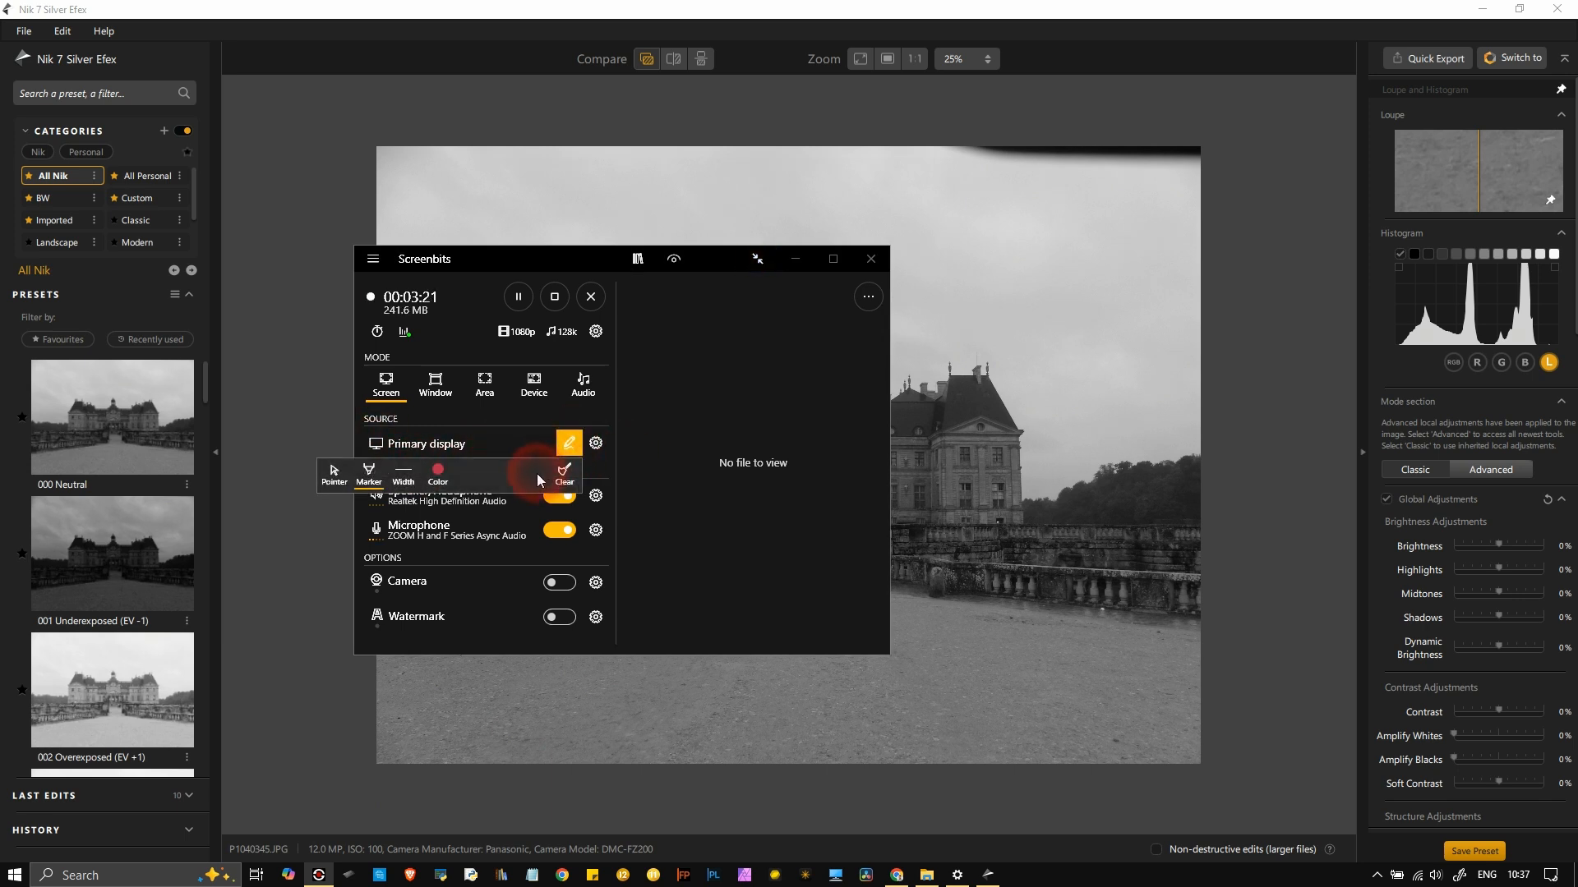
left_click(438, 473)
left_click(368, 511)
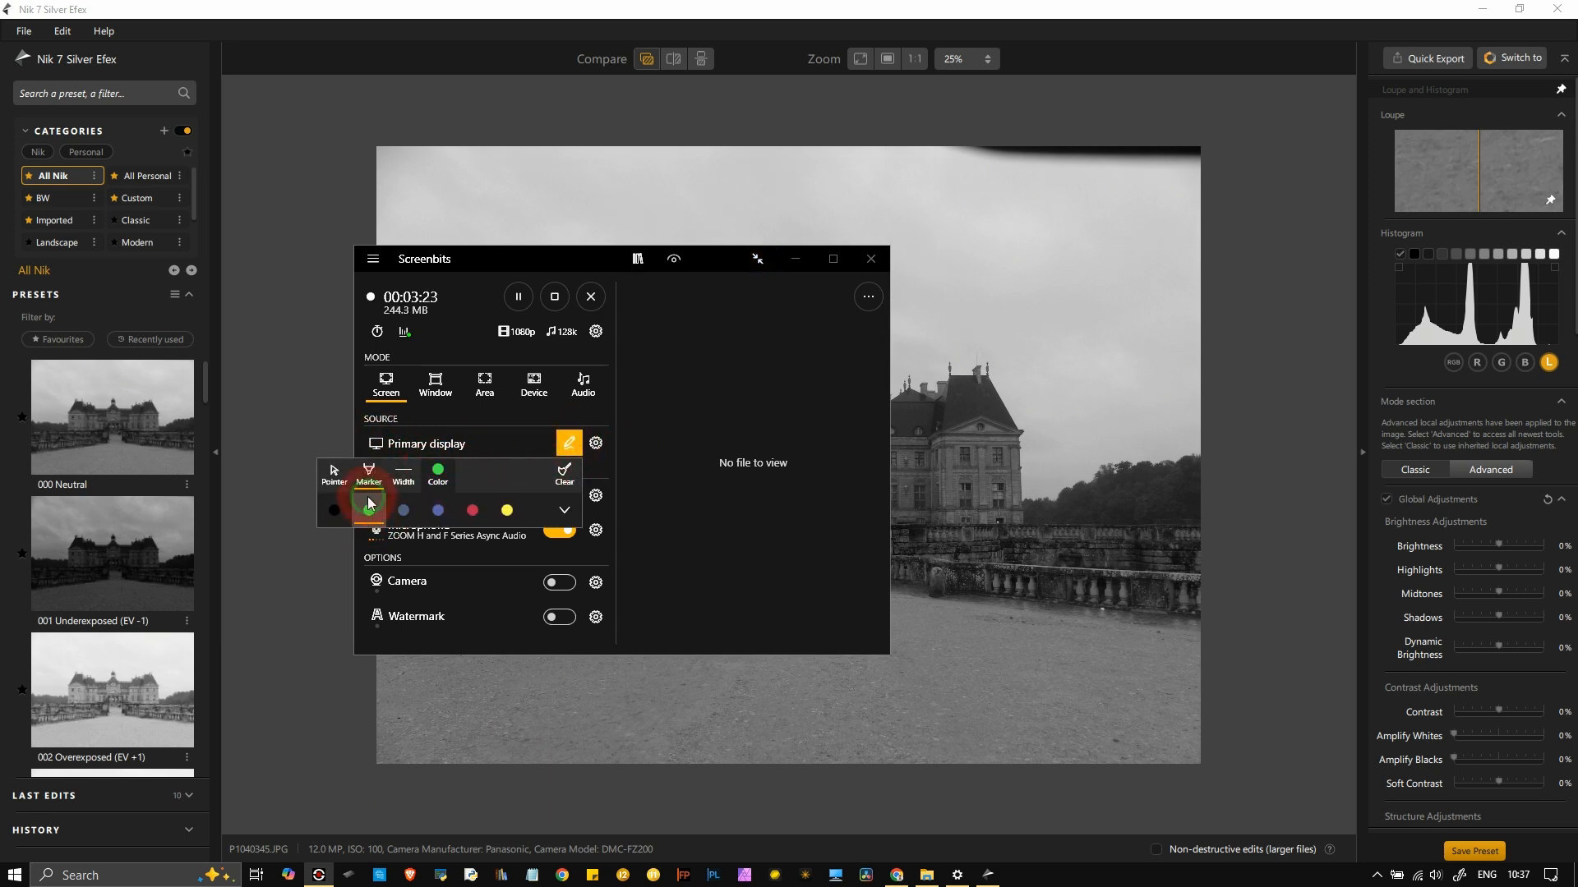
mouse_move(97, 16)
left_mouse_down()
mouse_move(92, 60)
mouse_move(124, 50)
mouse_move(124, 7)
mouse_move(91, 23)
left_mouse_up()
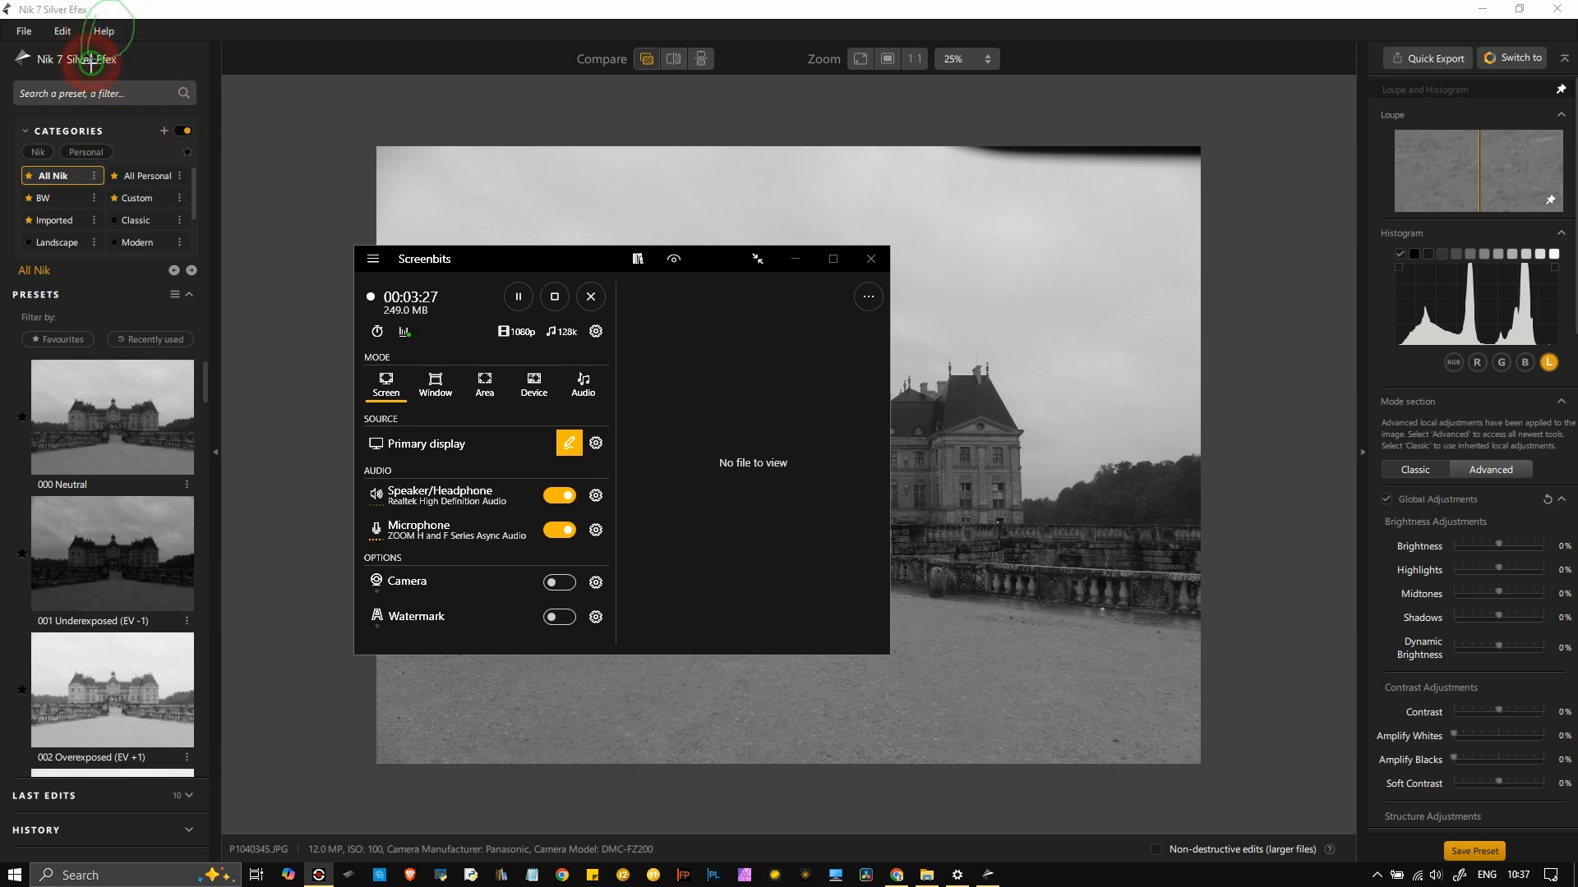
- Clear the green marker annotation, turn off drawing mode and minimise Screenbits
left_click(569, 443)
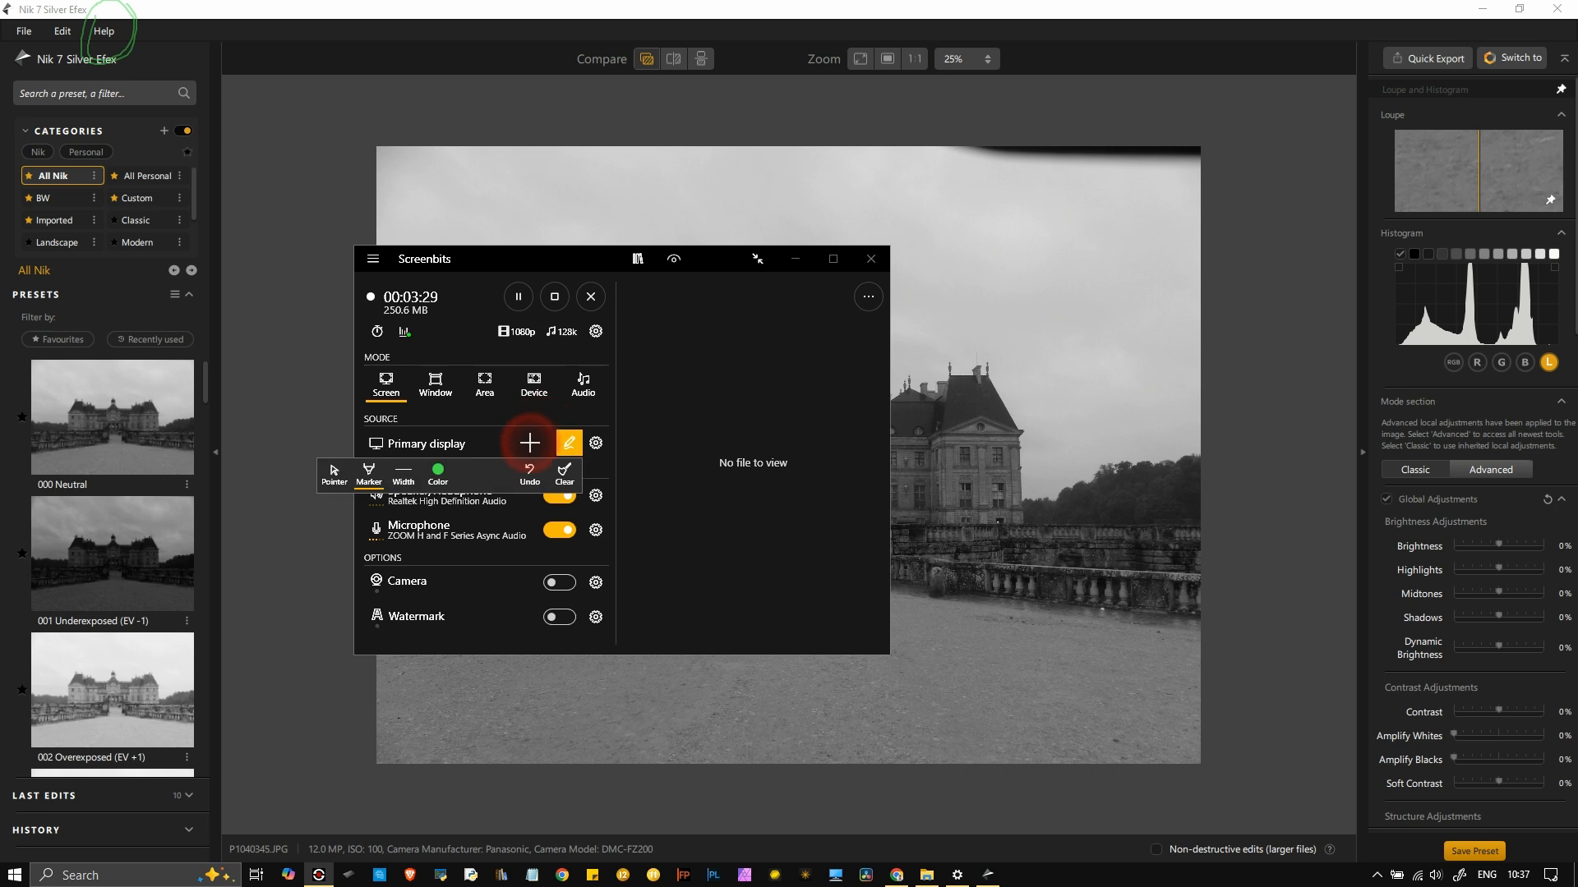
left_click(560, 476)
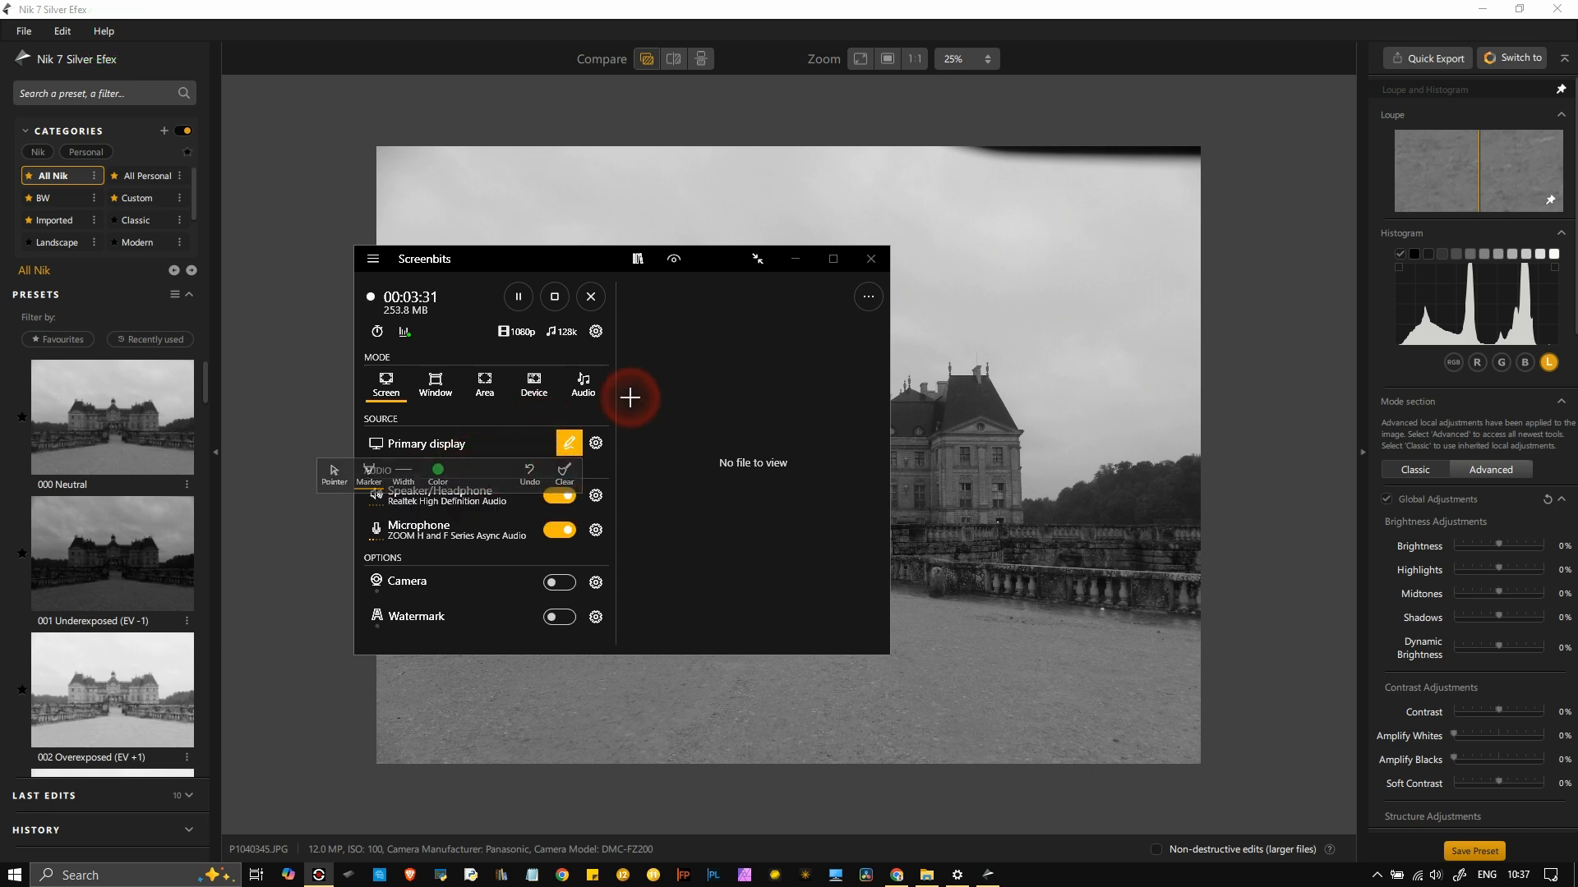
left_click(569, 443)
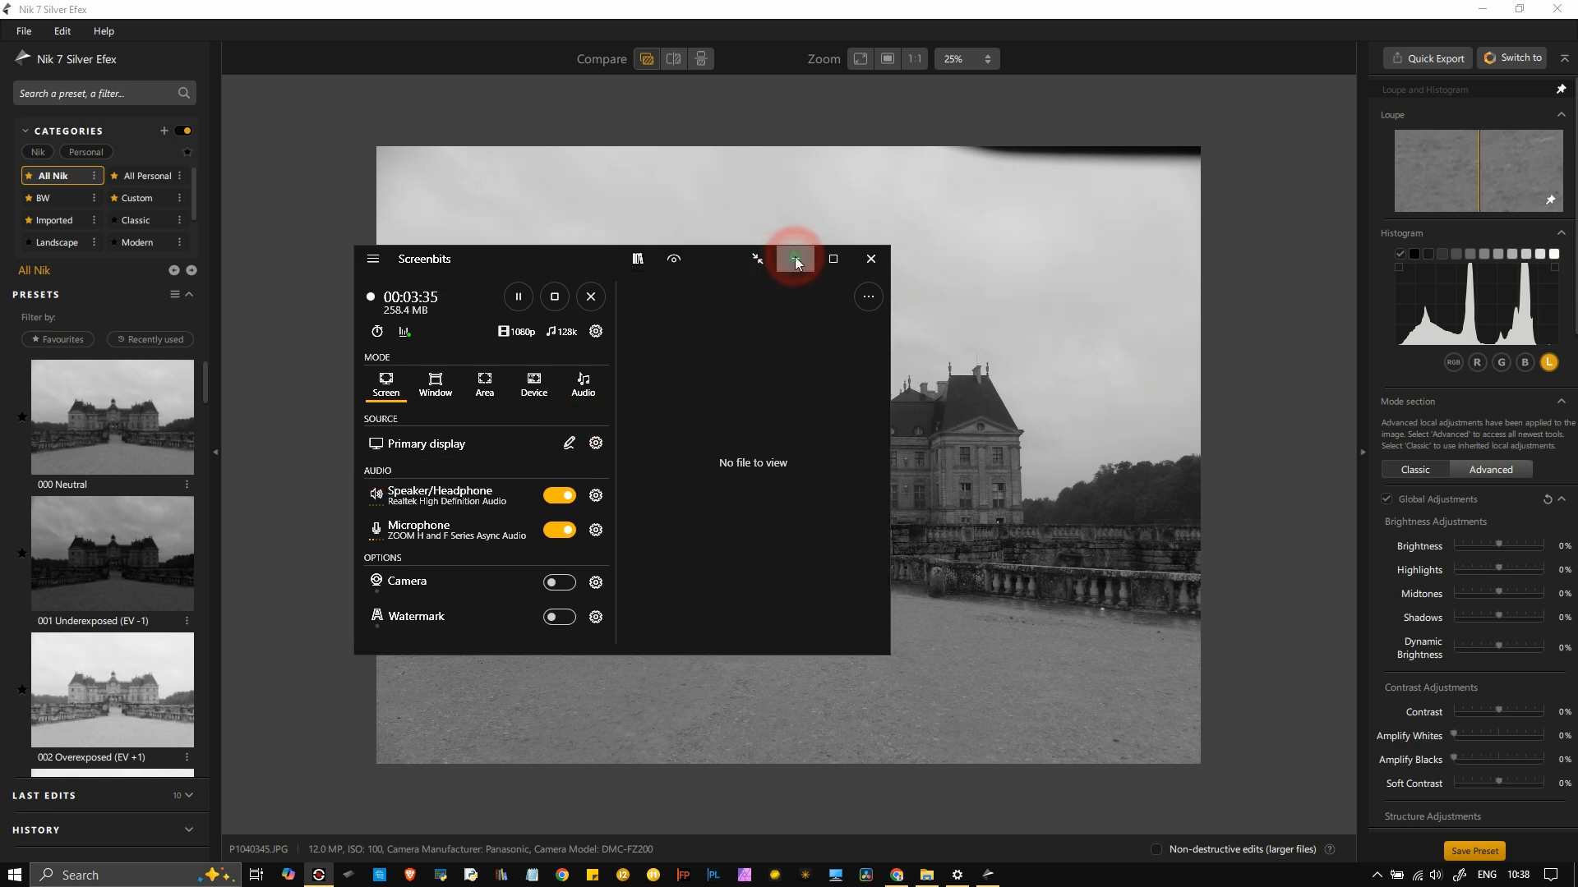
left_click(794, 258)
- Open the Nik Collection 7 user guide in the browser, accept all cookies and open its Nik 7 Silver Efex page
left_click(104, 31)
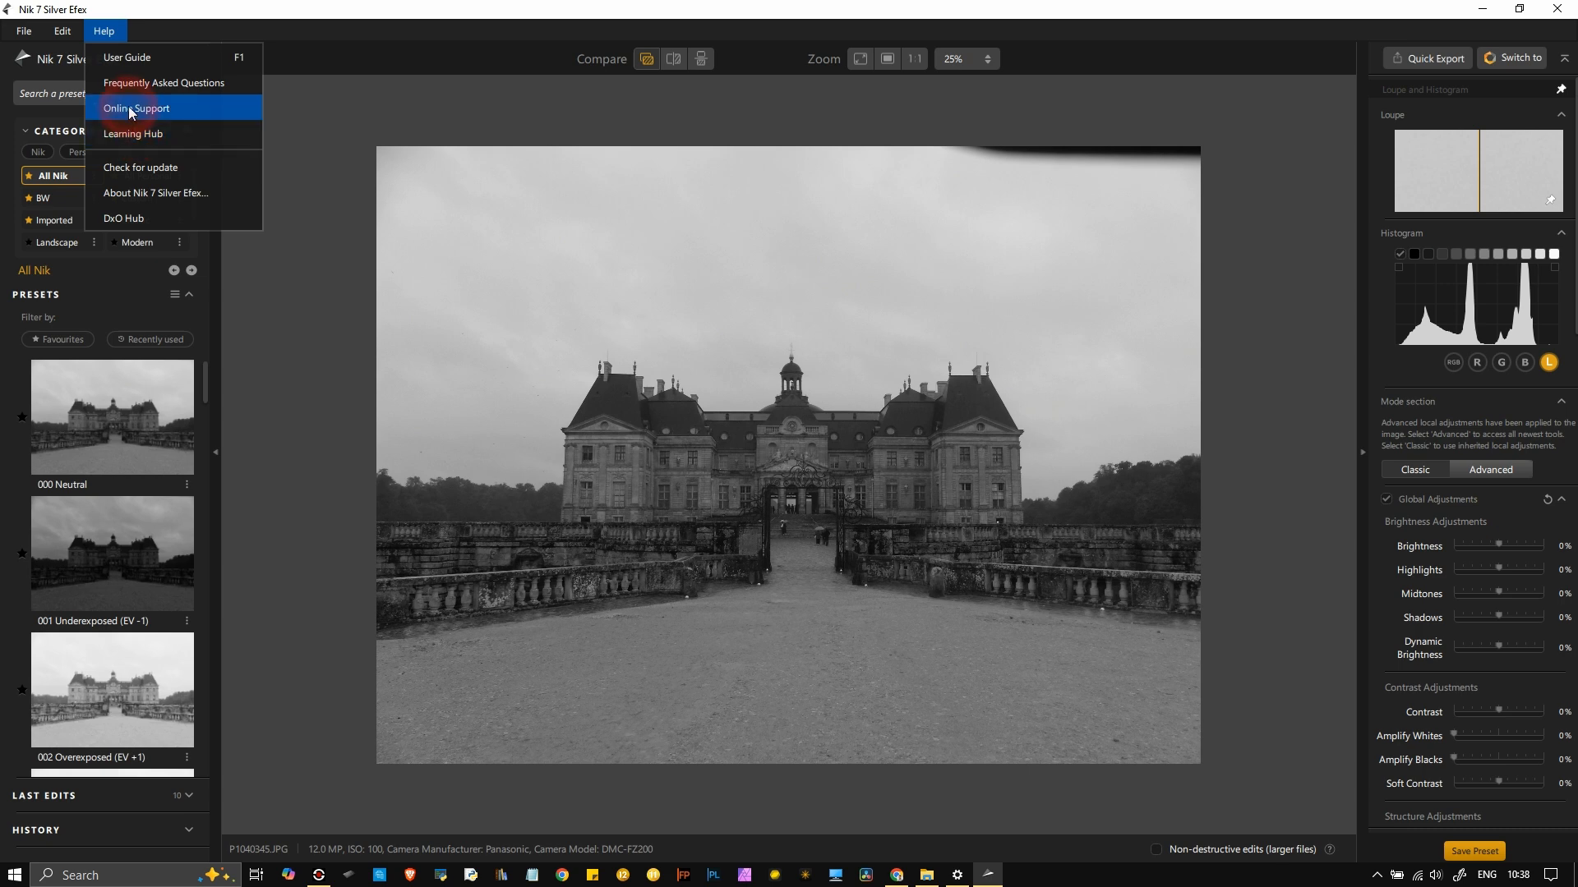
left_click(130, 63)
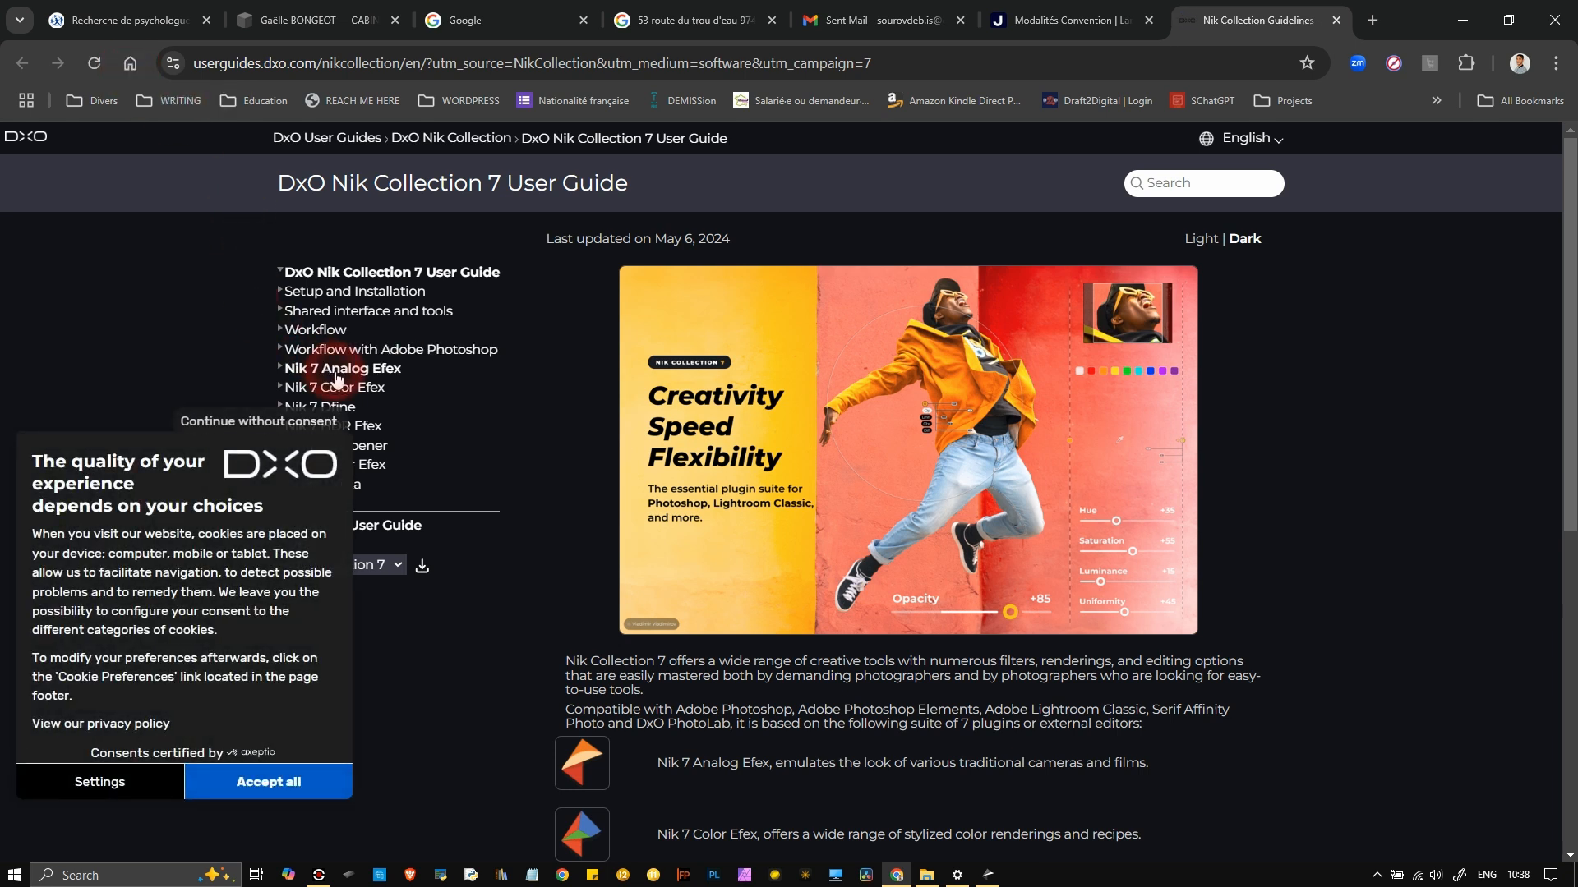
left_click(279, 772)
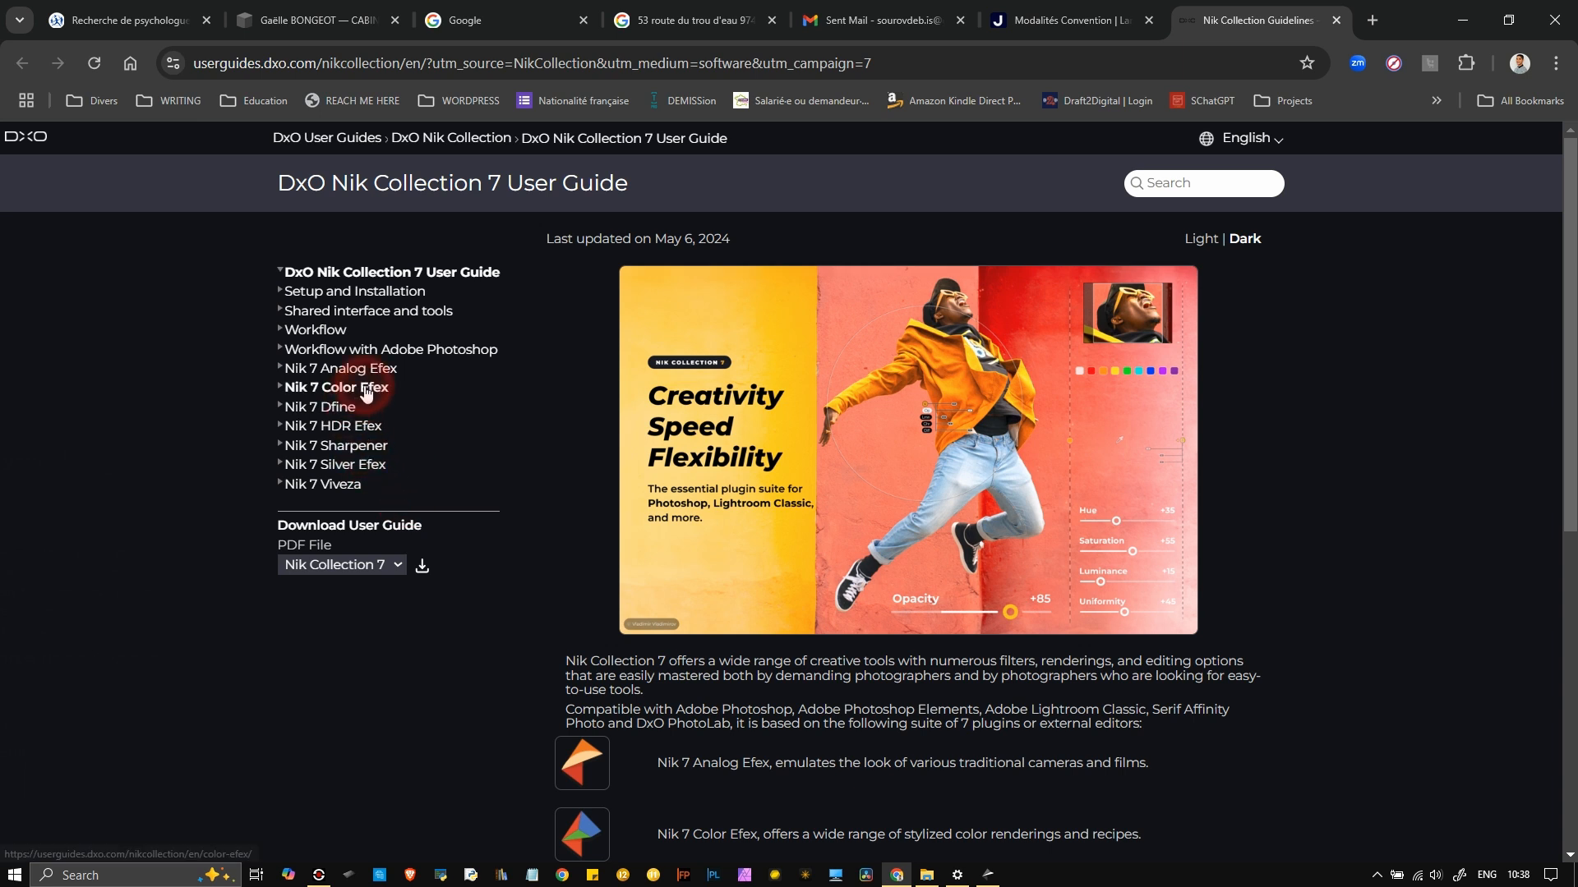
left_click(357, 463)
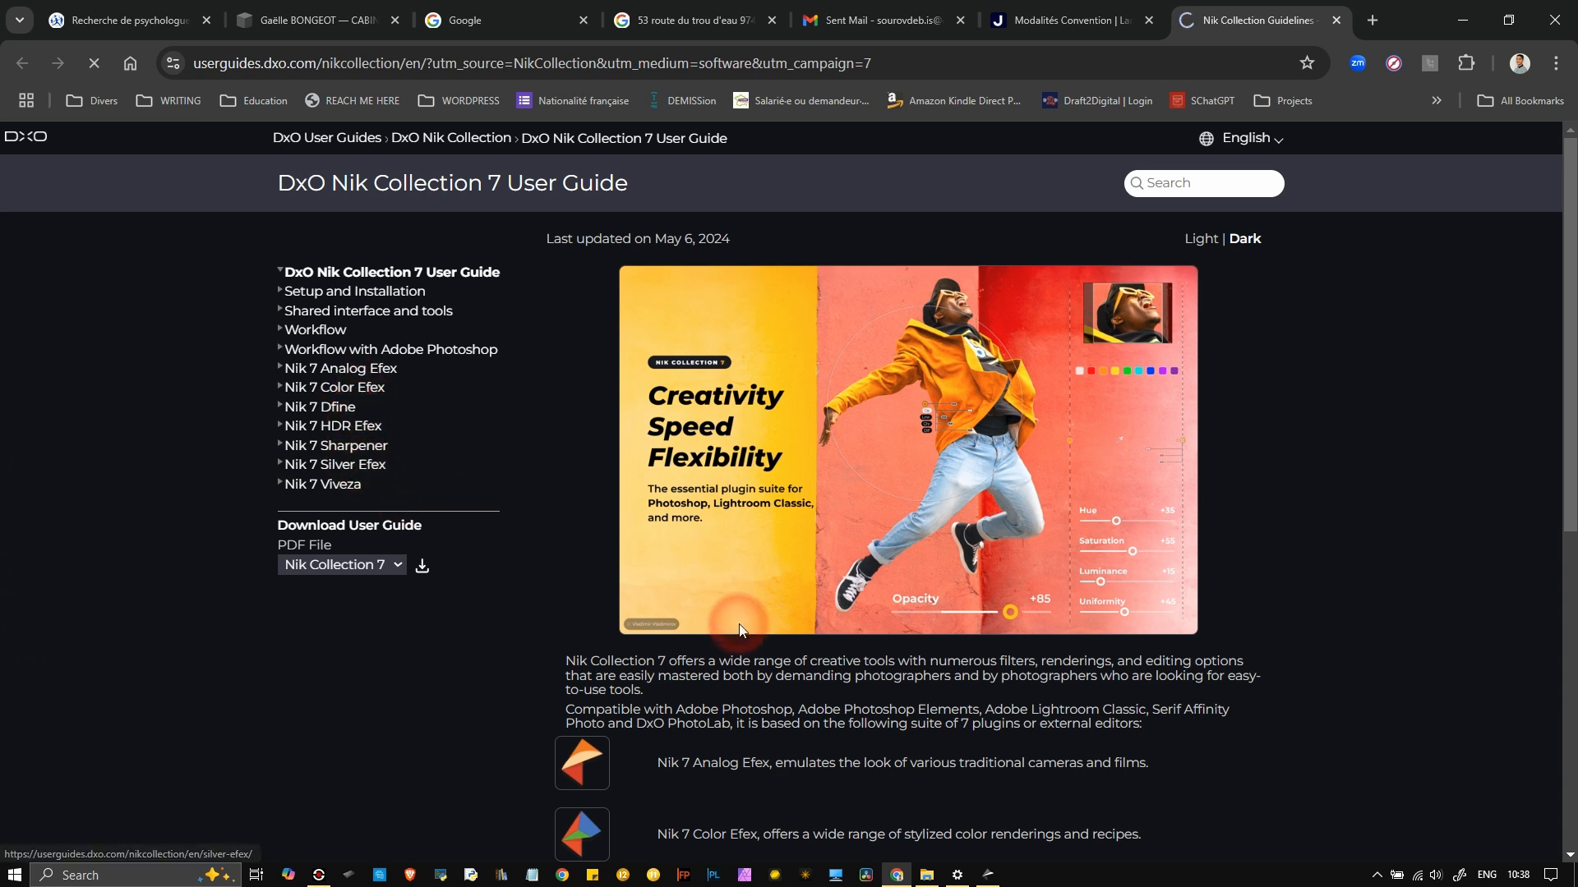
- Find the Global Adjustments section on the Silver Efex user guide page
scroll(826, 681, "down", 4)
scroll(831, 682, "down", 4)
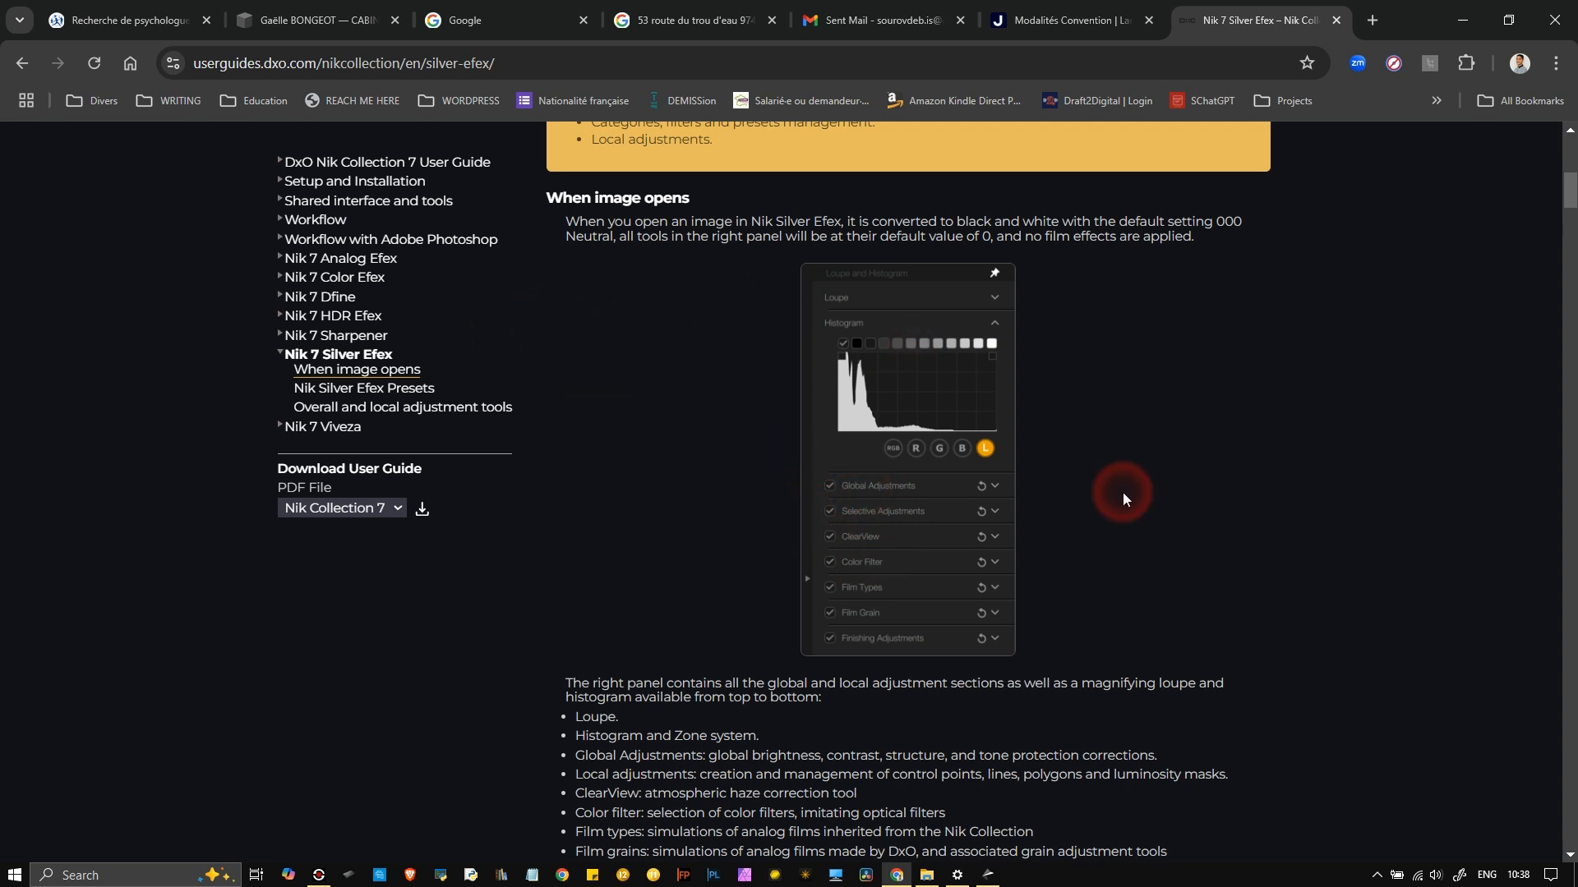
left_click_drag(1569, 207, 1550, 233)
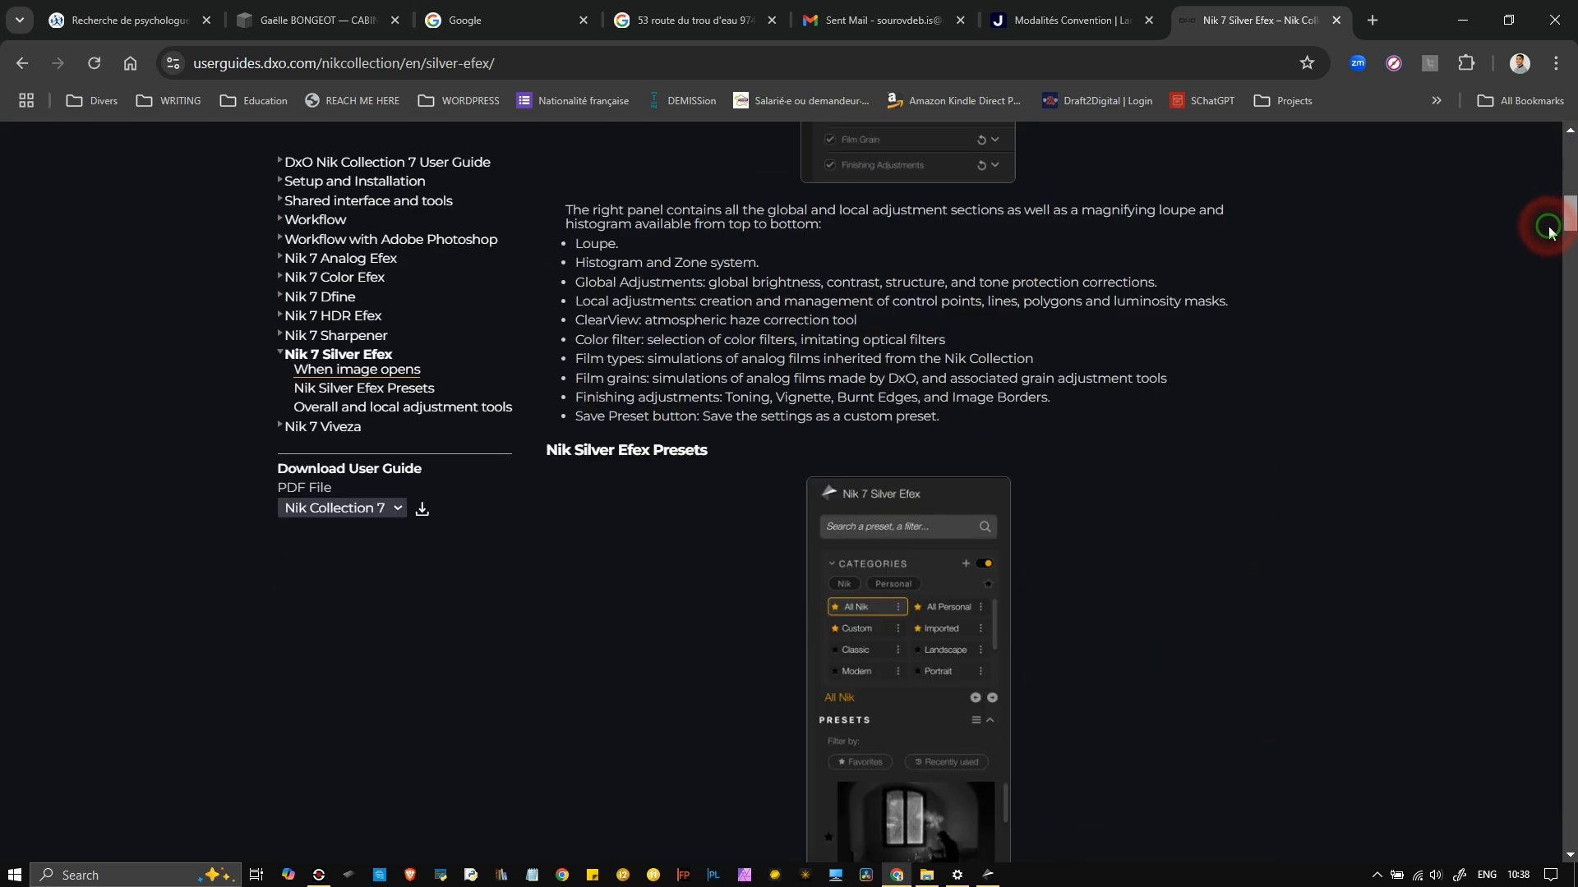
left_click_drag(1549, 232, 1551, 337)
left_click(737, 441)
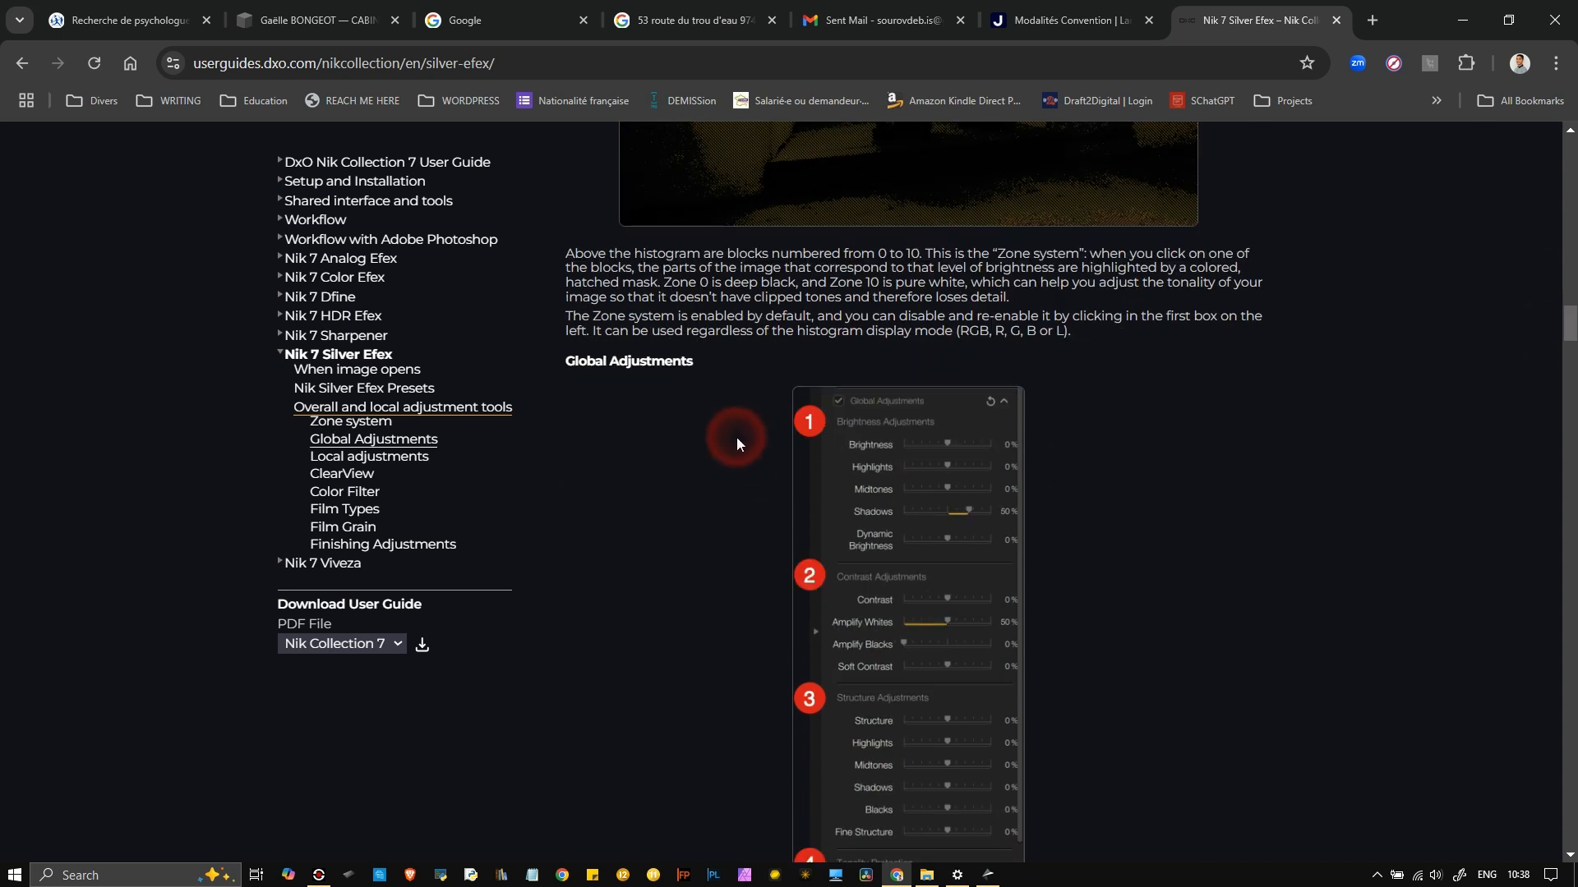
- Bring the Global Adjustments slider descriptions into view and enlarge the user guide page to 150%
left_click_drag(1561, 331, 1571, 362)
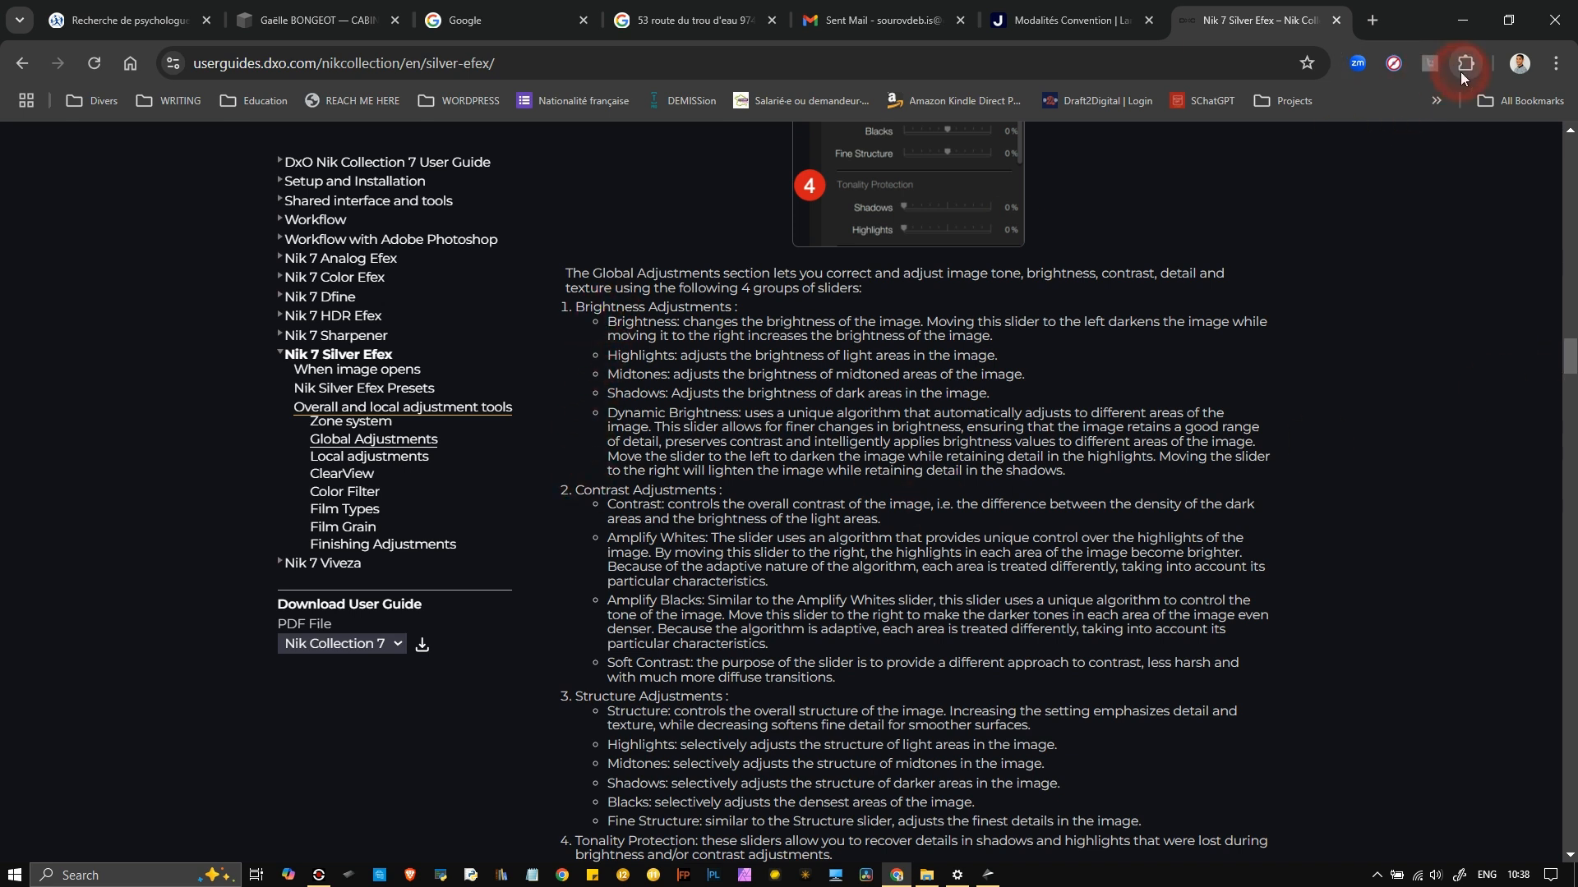
left_click(1555, 63)
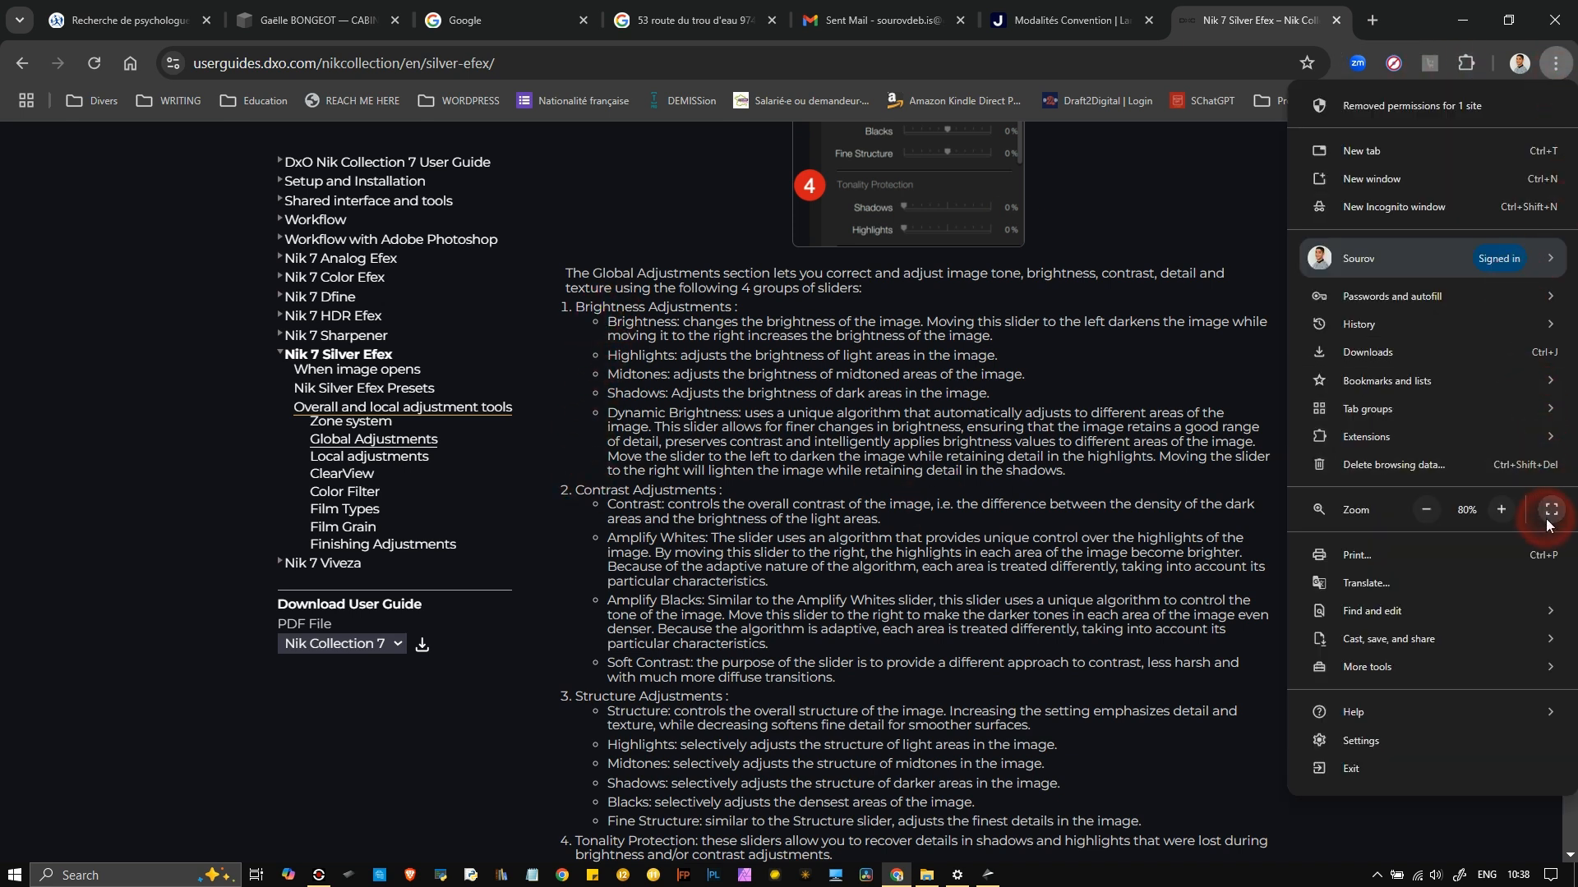
left_click(1502, 511)
left_click(1502, 511)
left_click(1502, 511)
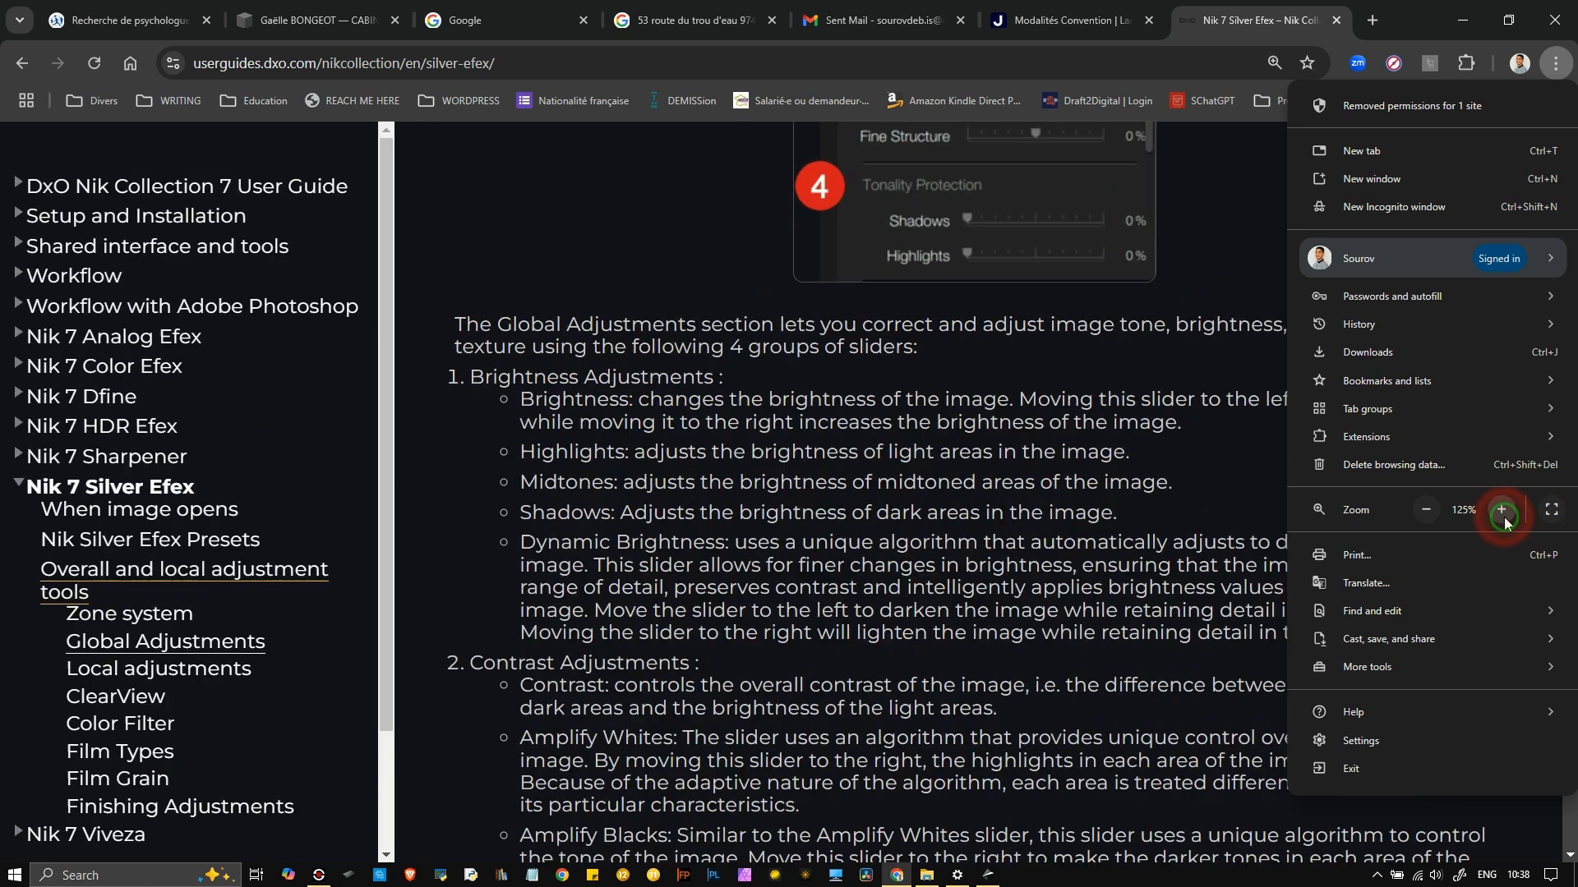
left_click(1502, 511)
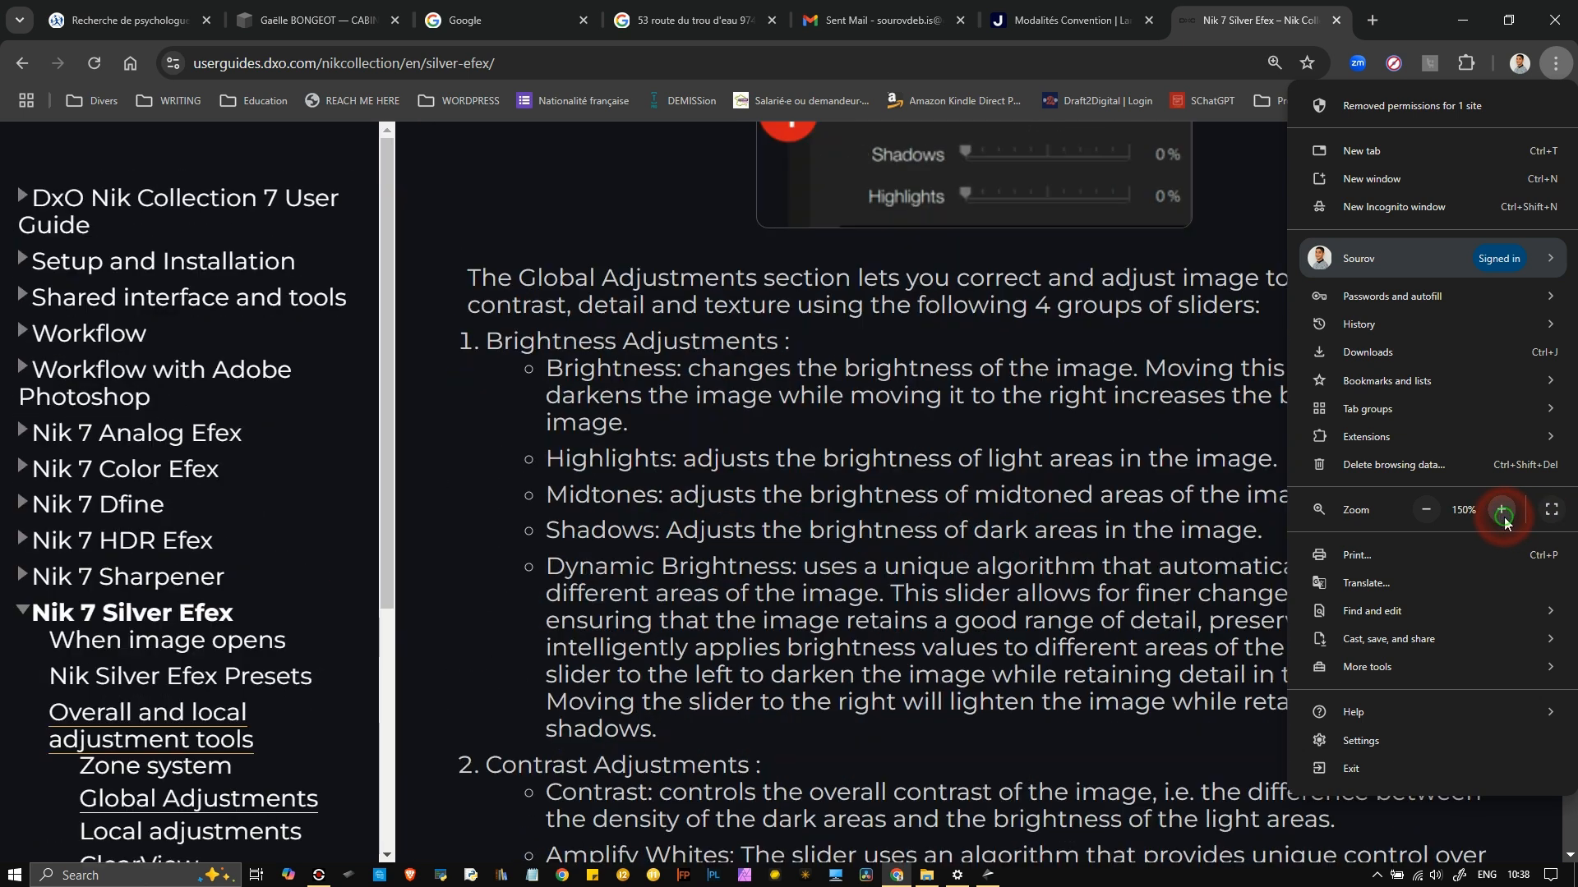
left_click(874, 705)
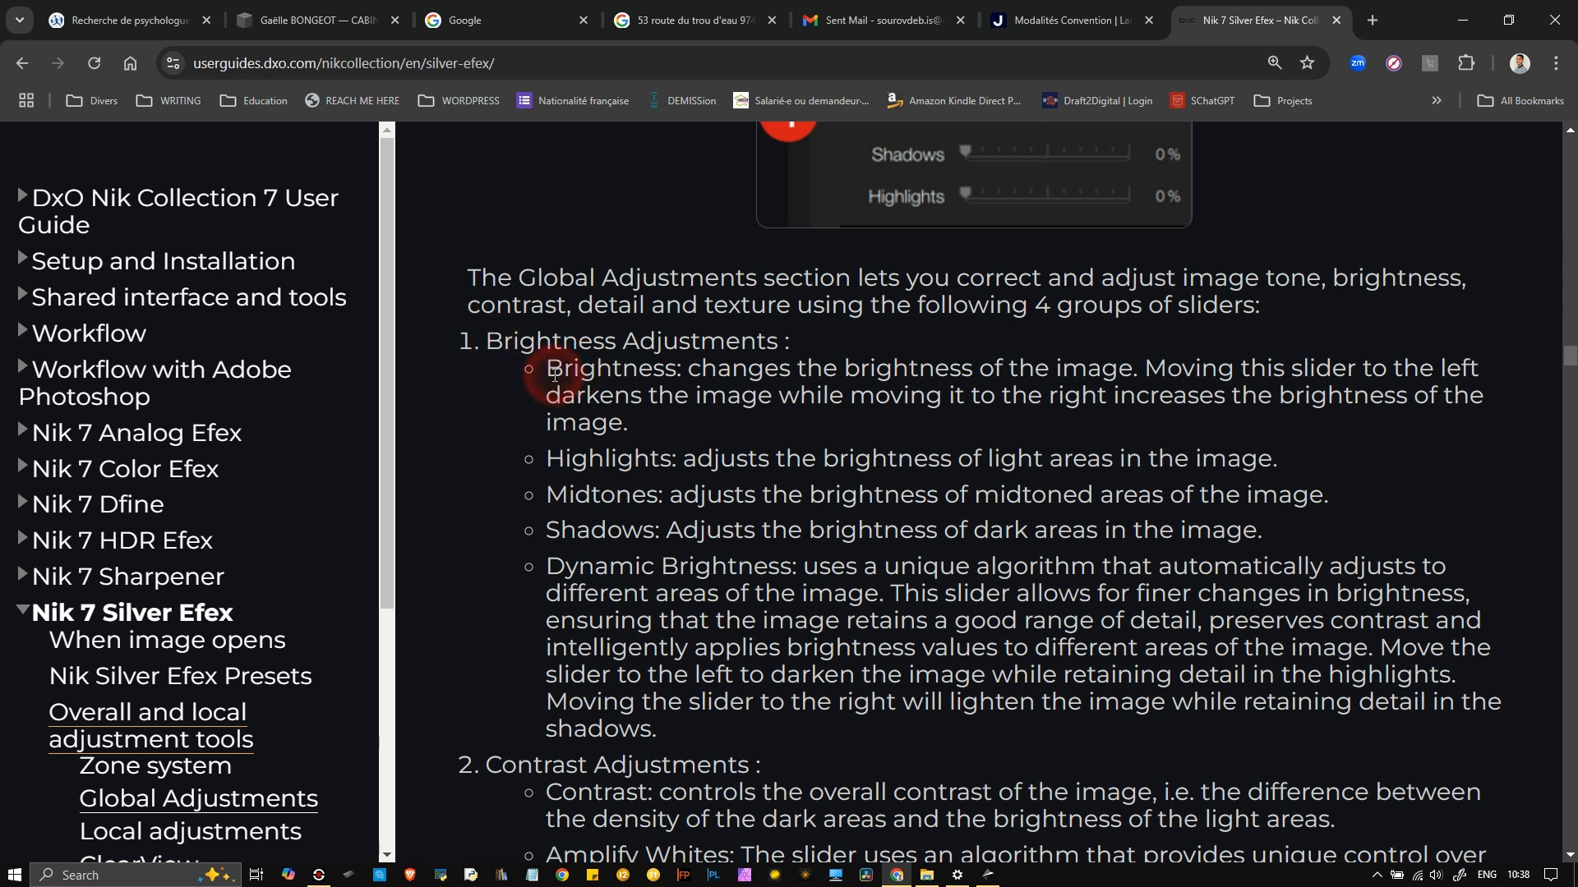
- Read the user guide's explanations of Brightness and Dynamic Brightness, highlighting the passages on what each slider does
left_click_drag(544, 367, 875, 416)
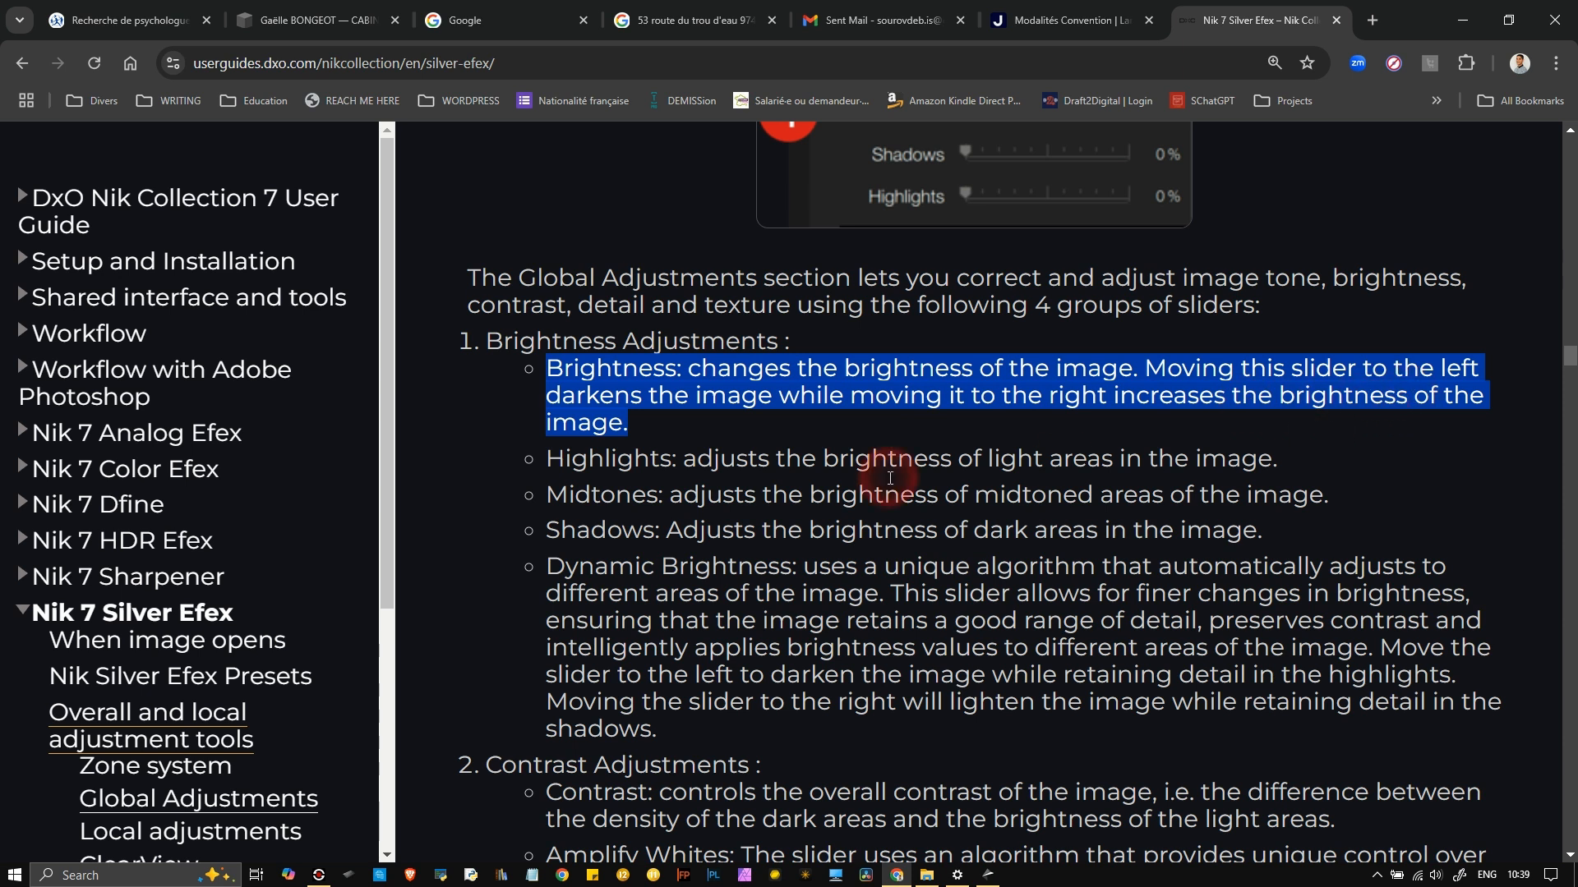
left_click_drag(549, 565, 669, 731)
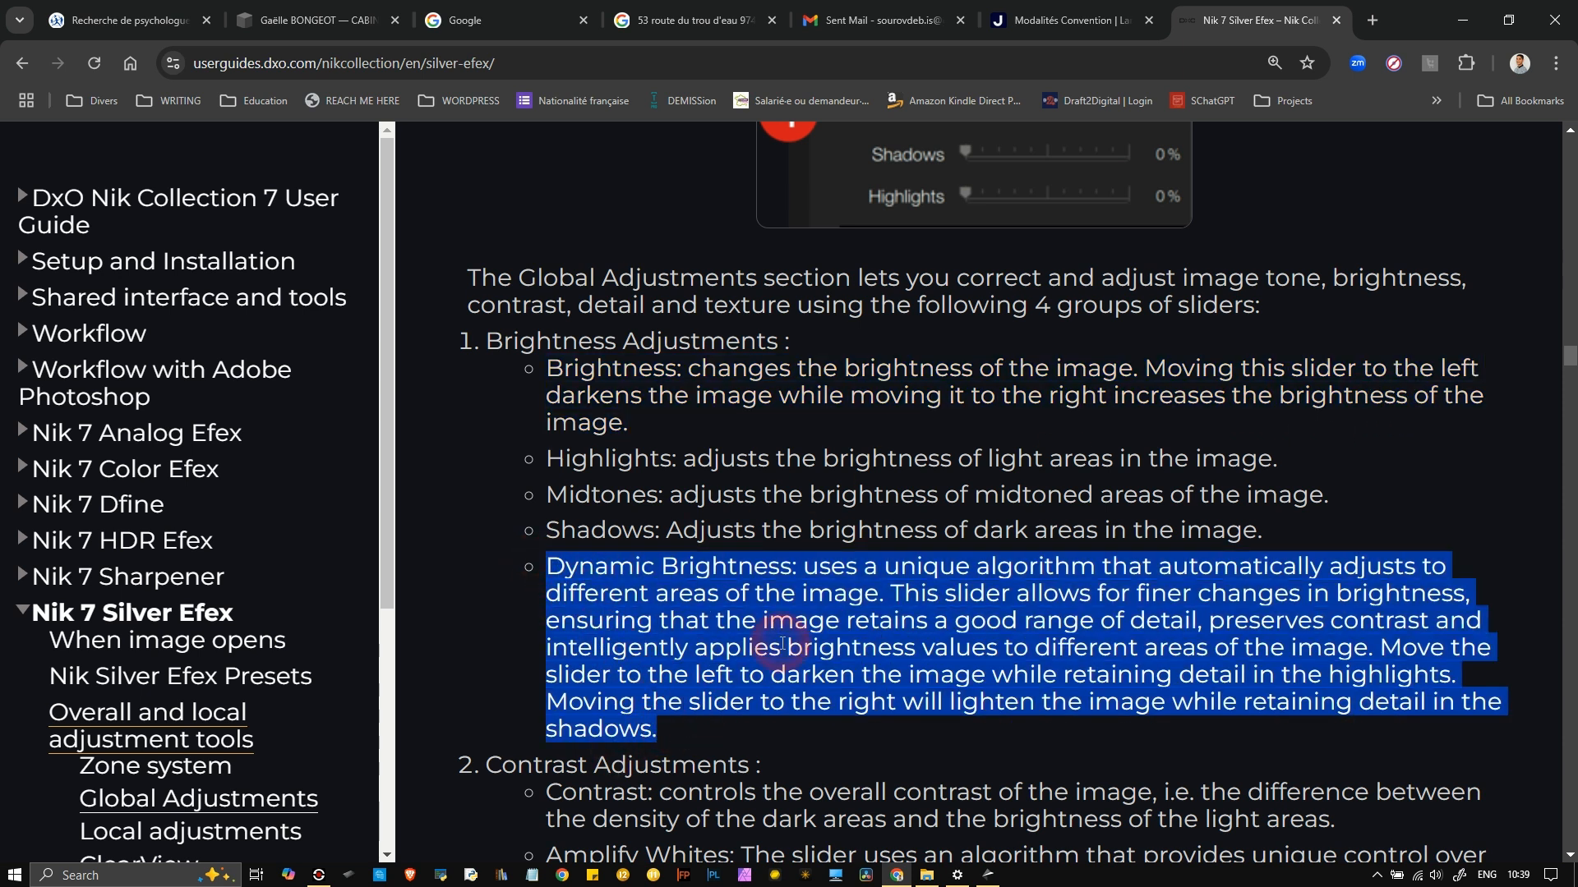
left_click_drag(815, 565, 1447, 569)
left_click_drag(547, 597, 1464, 603)
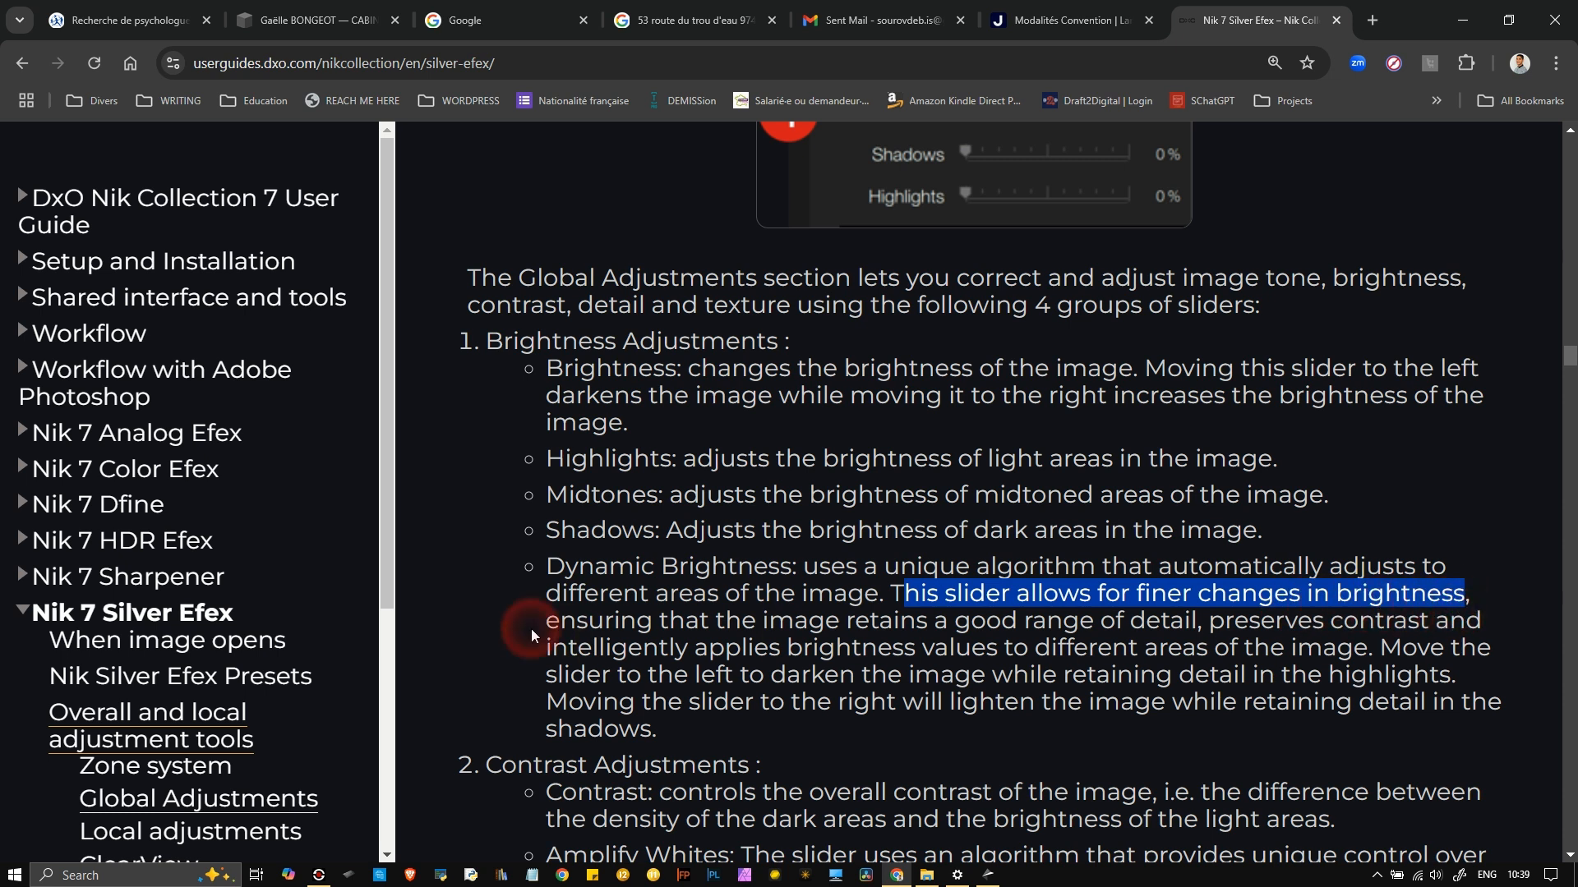
left_click_drag(547, 621, 1428, 631)
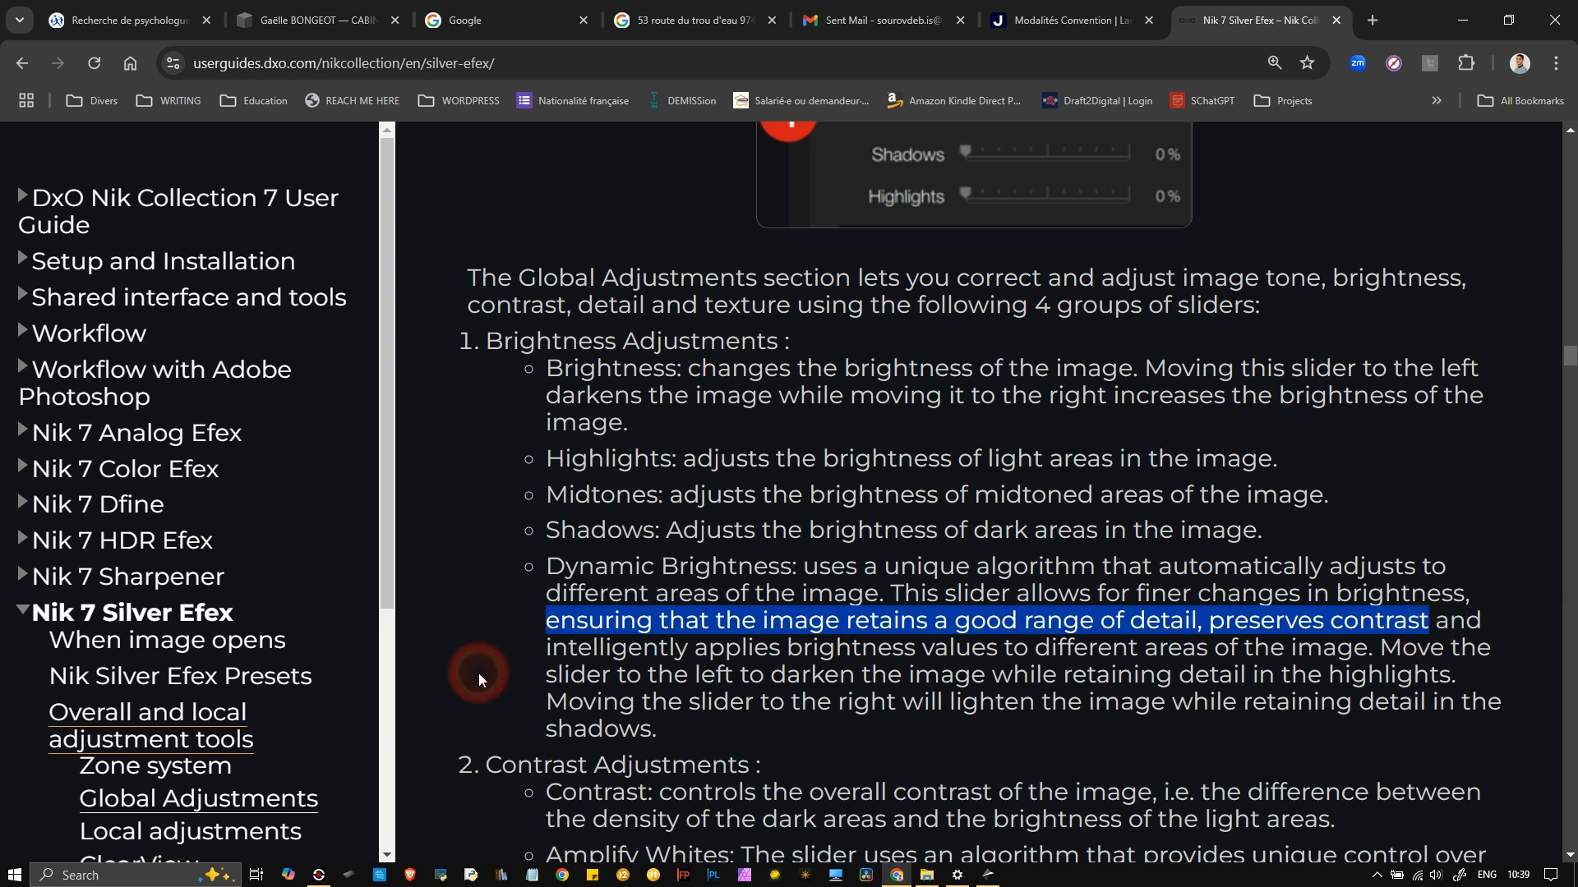
left_click_drag(553, 649, 1415, 679)
double_click(1382, 649)
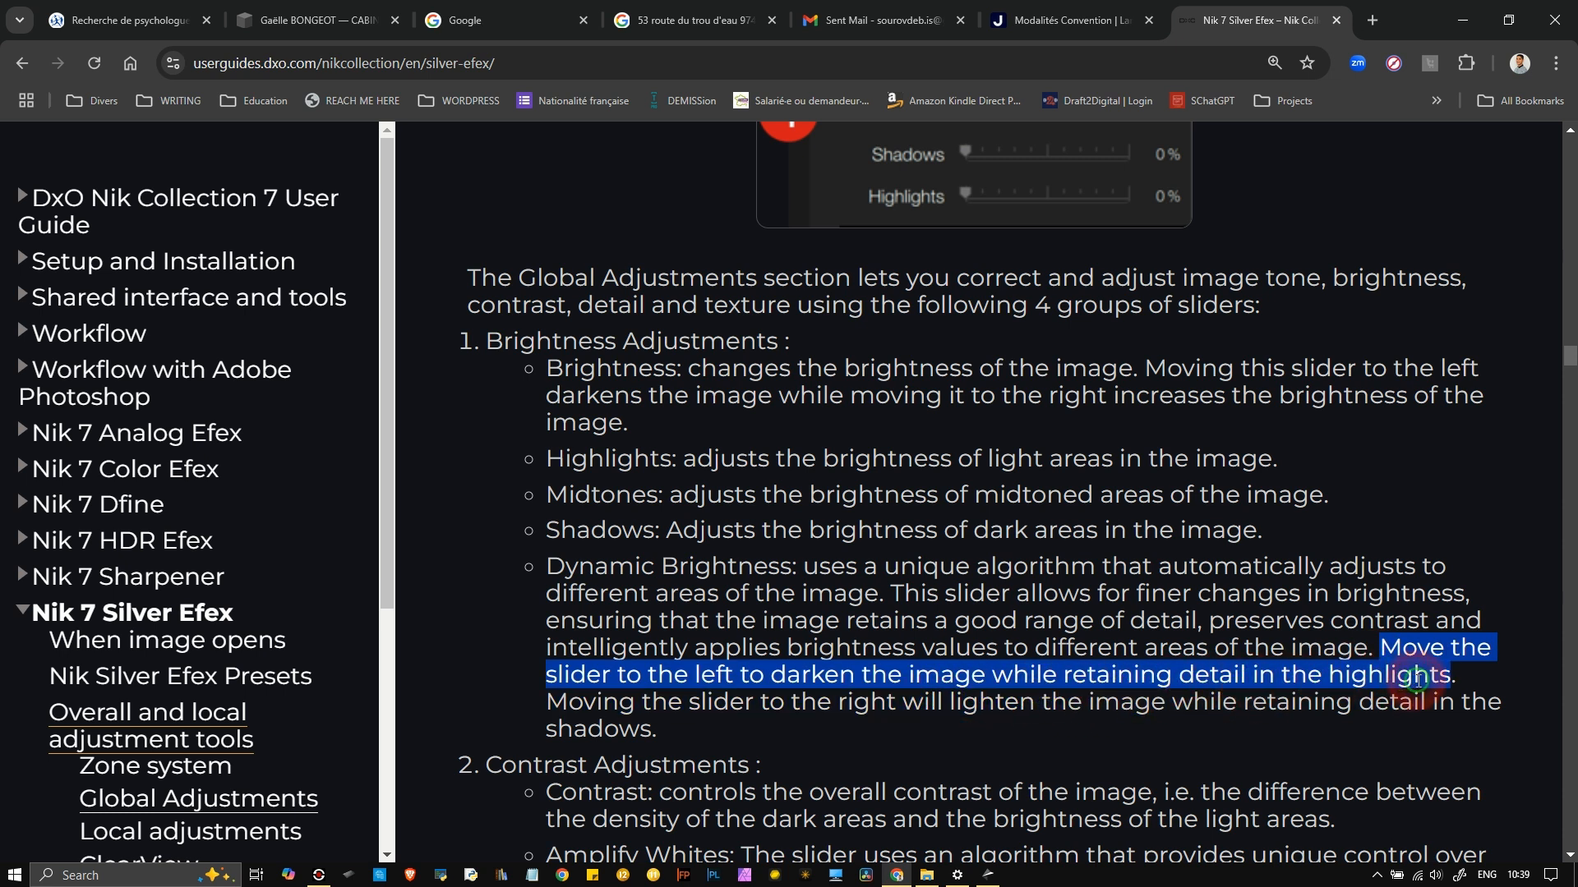
left_click_drag(549, 708, 1147, 711)
left_click_drag(1290, 715, 1456, 722)
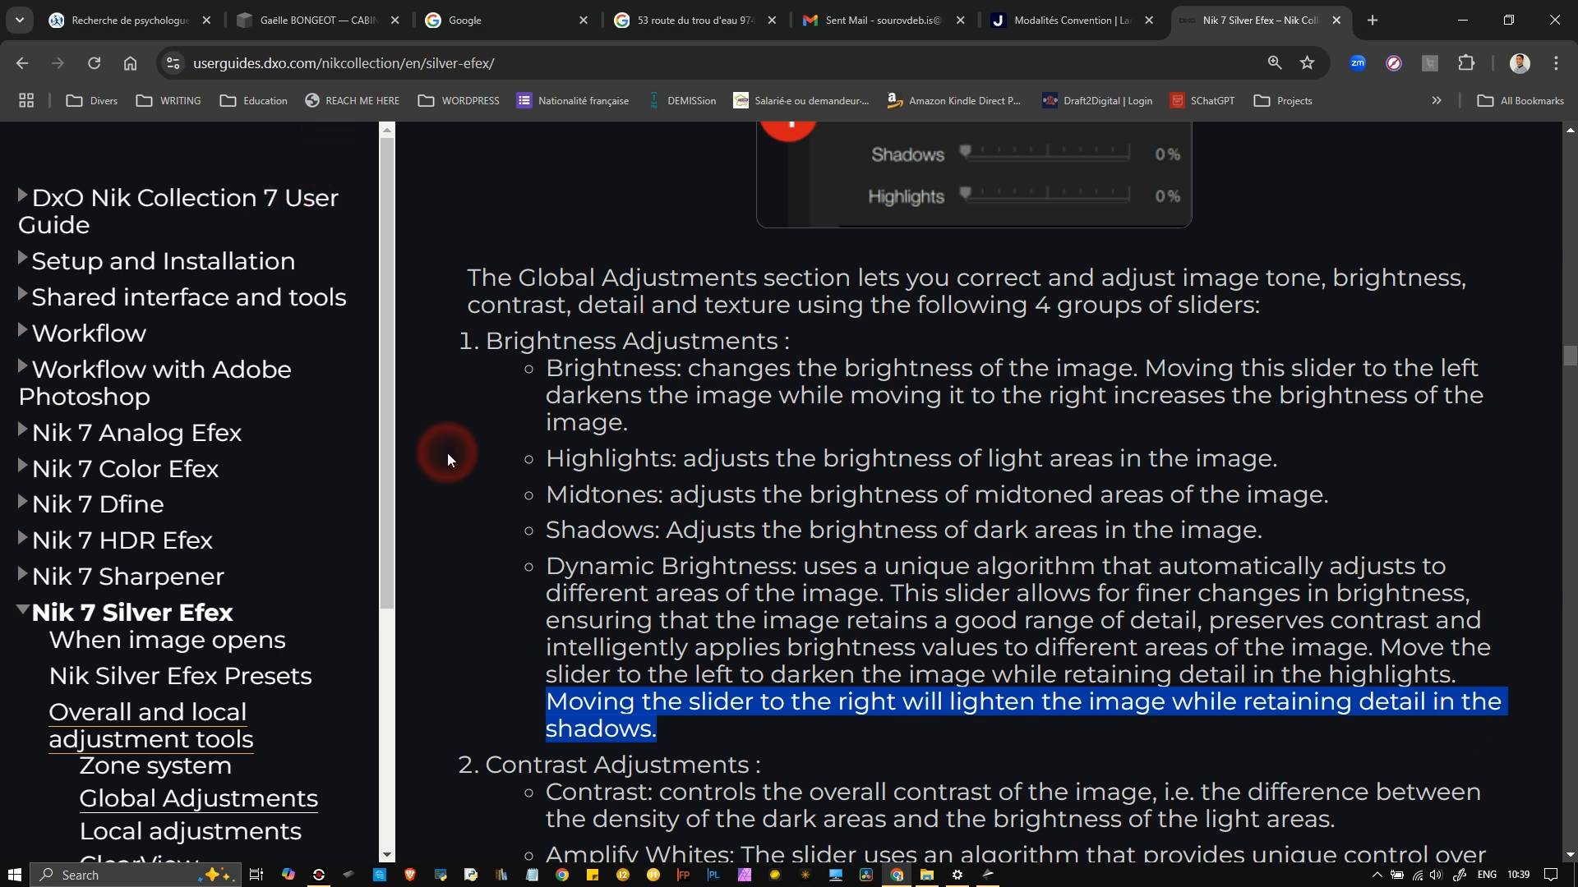
- Switch to Silver Efex and compare global Brightness at -100% with Dynamic Brightness at -100%, resetting the global adjustments in between
left_click(988, 878)
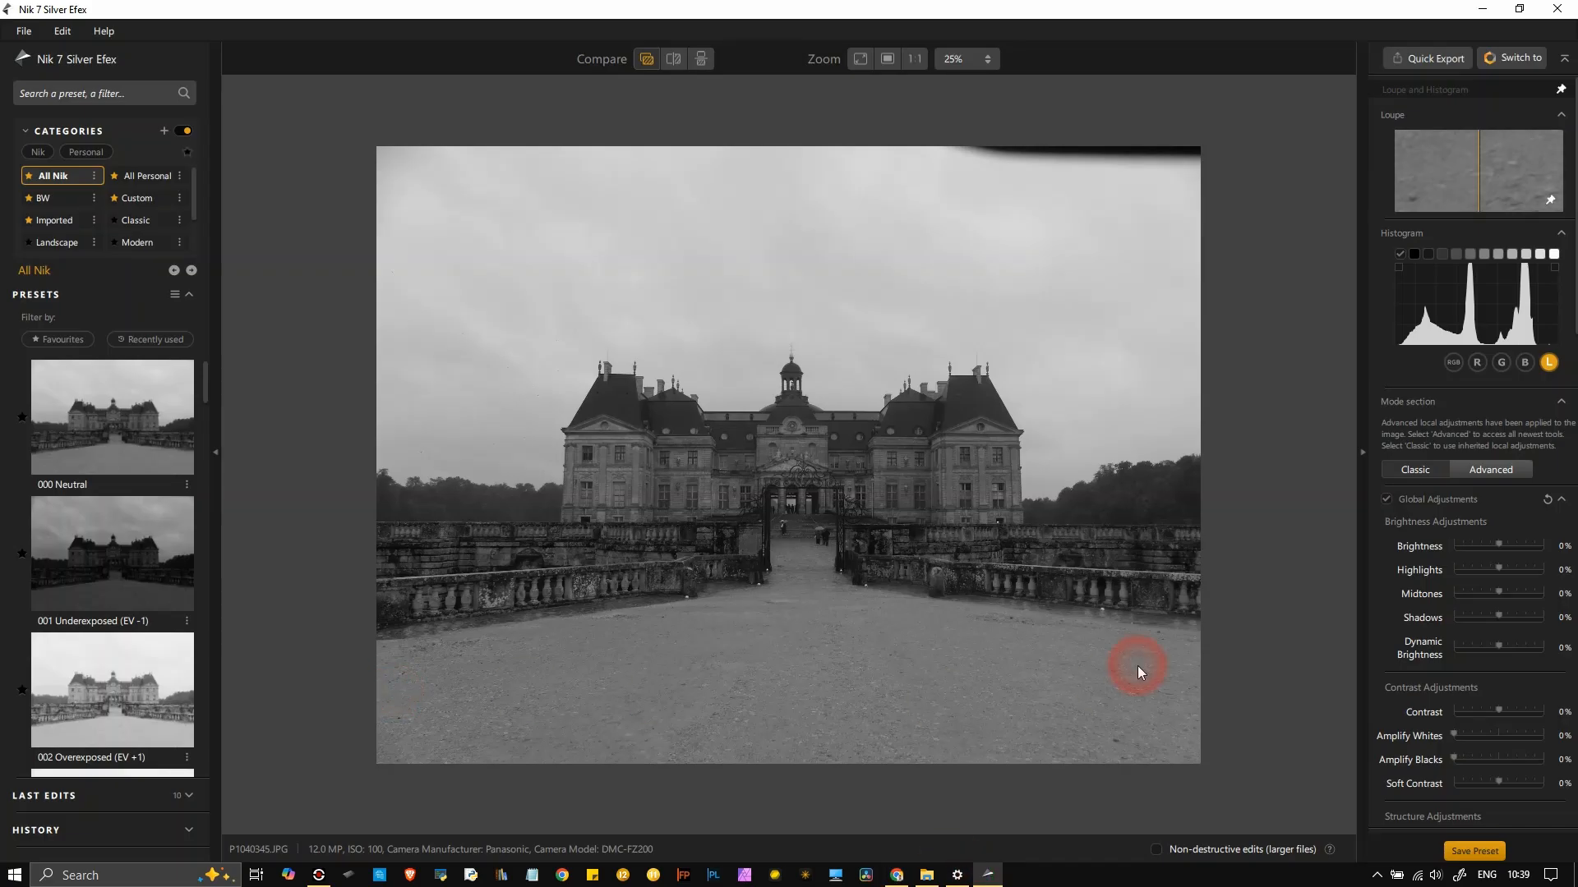
left_click(1456, 549)
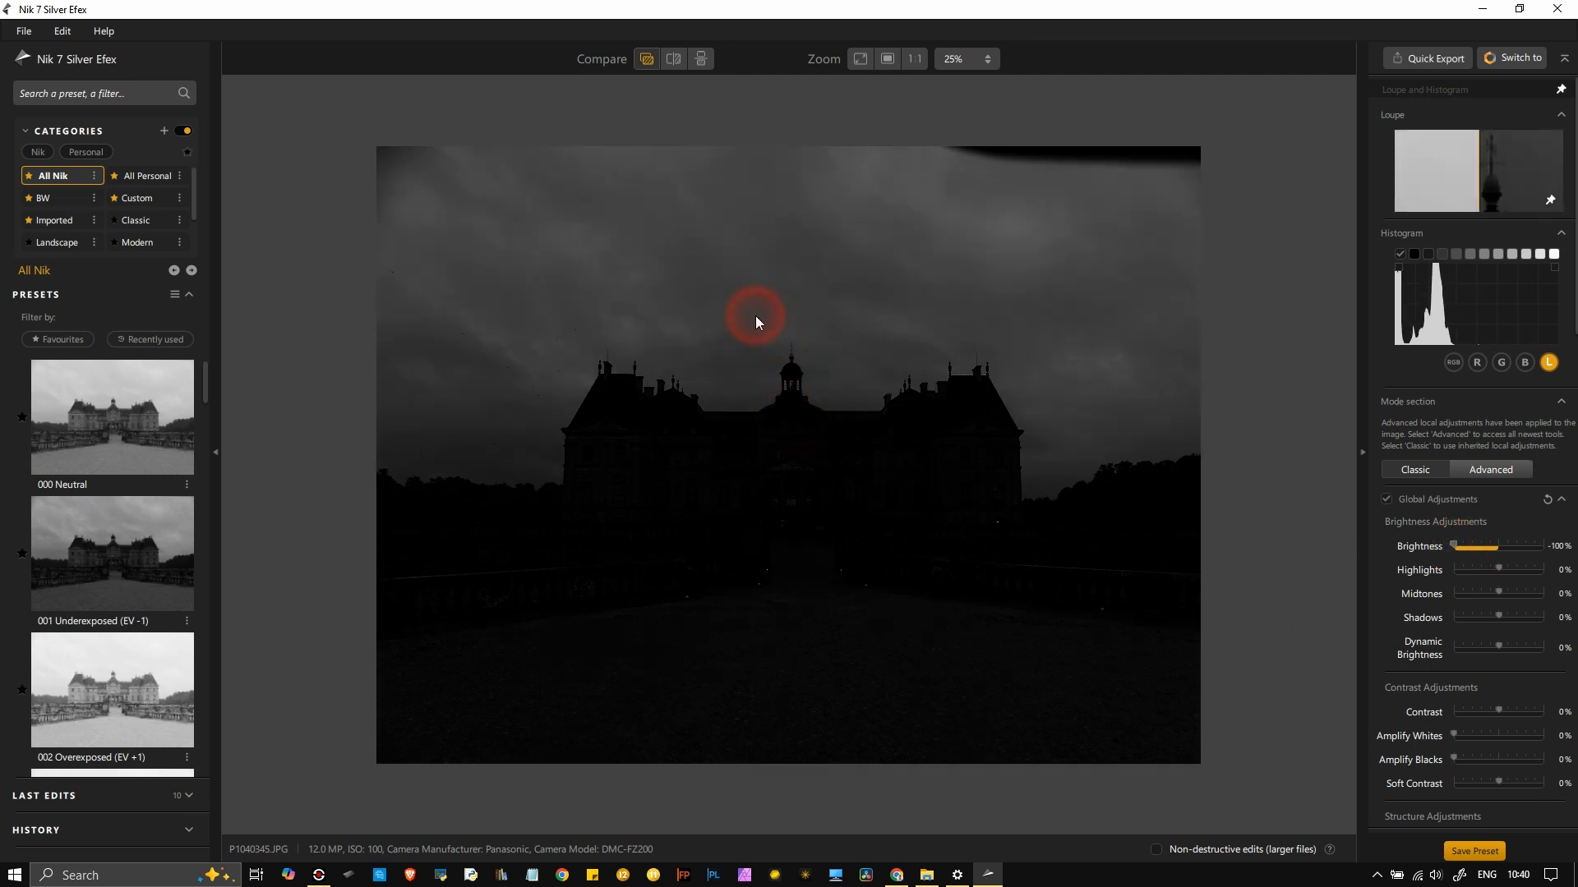
left_click(1544, 501)
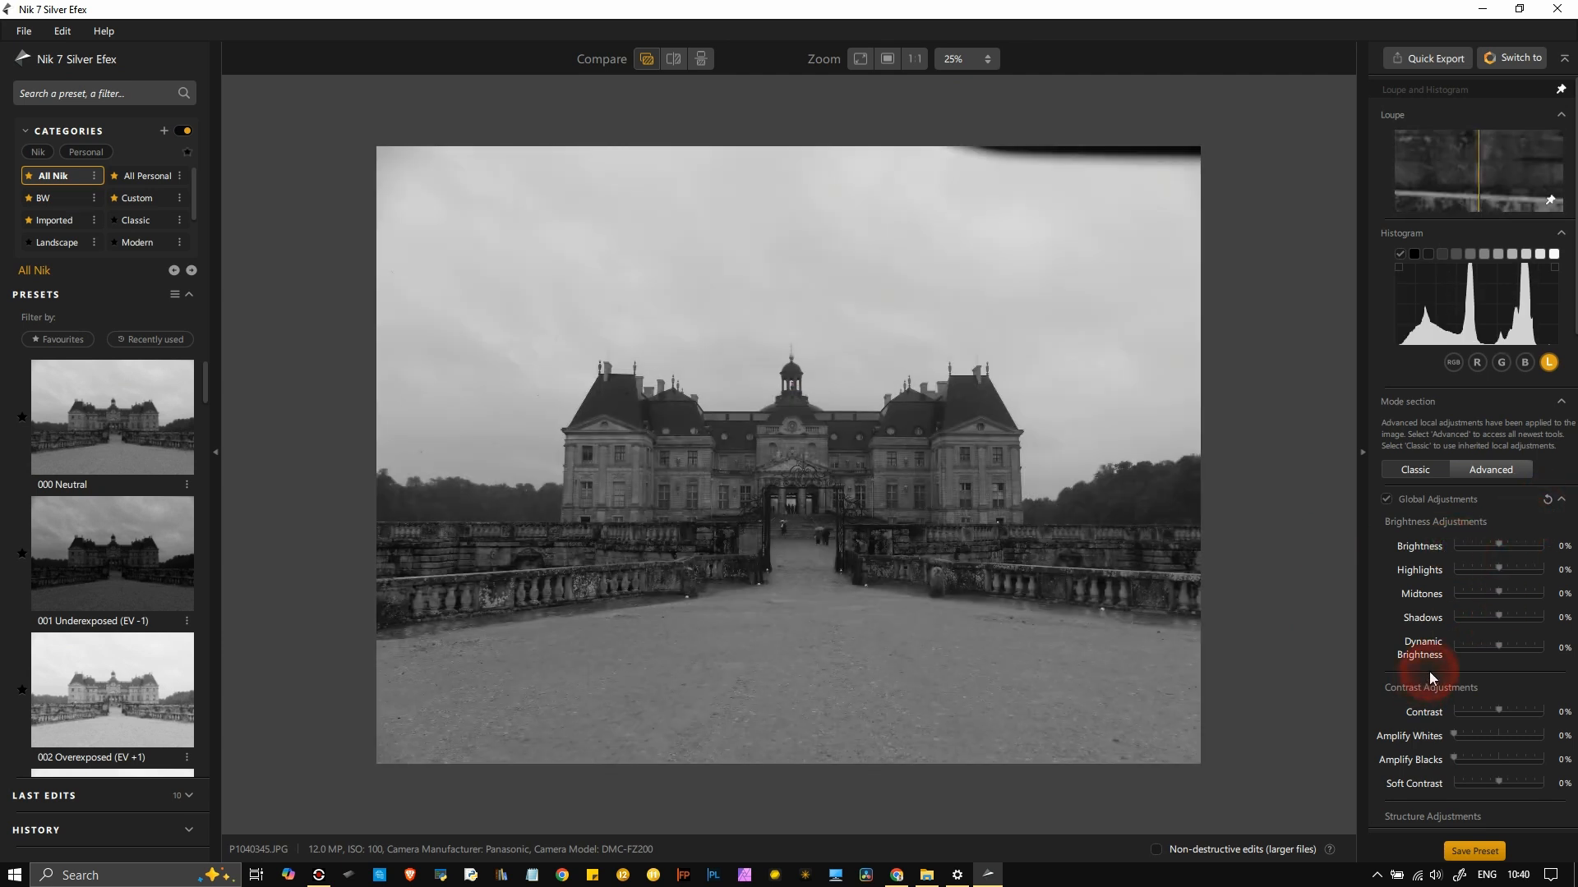
left_click(1454, 649)
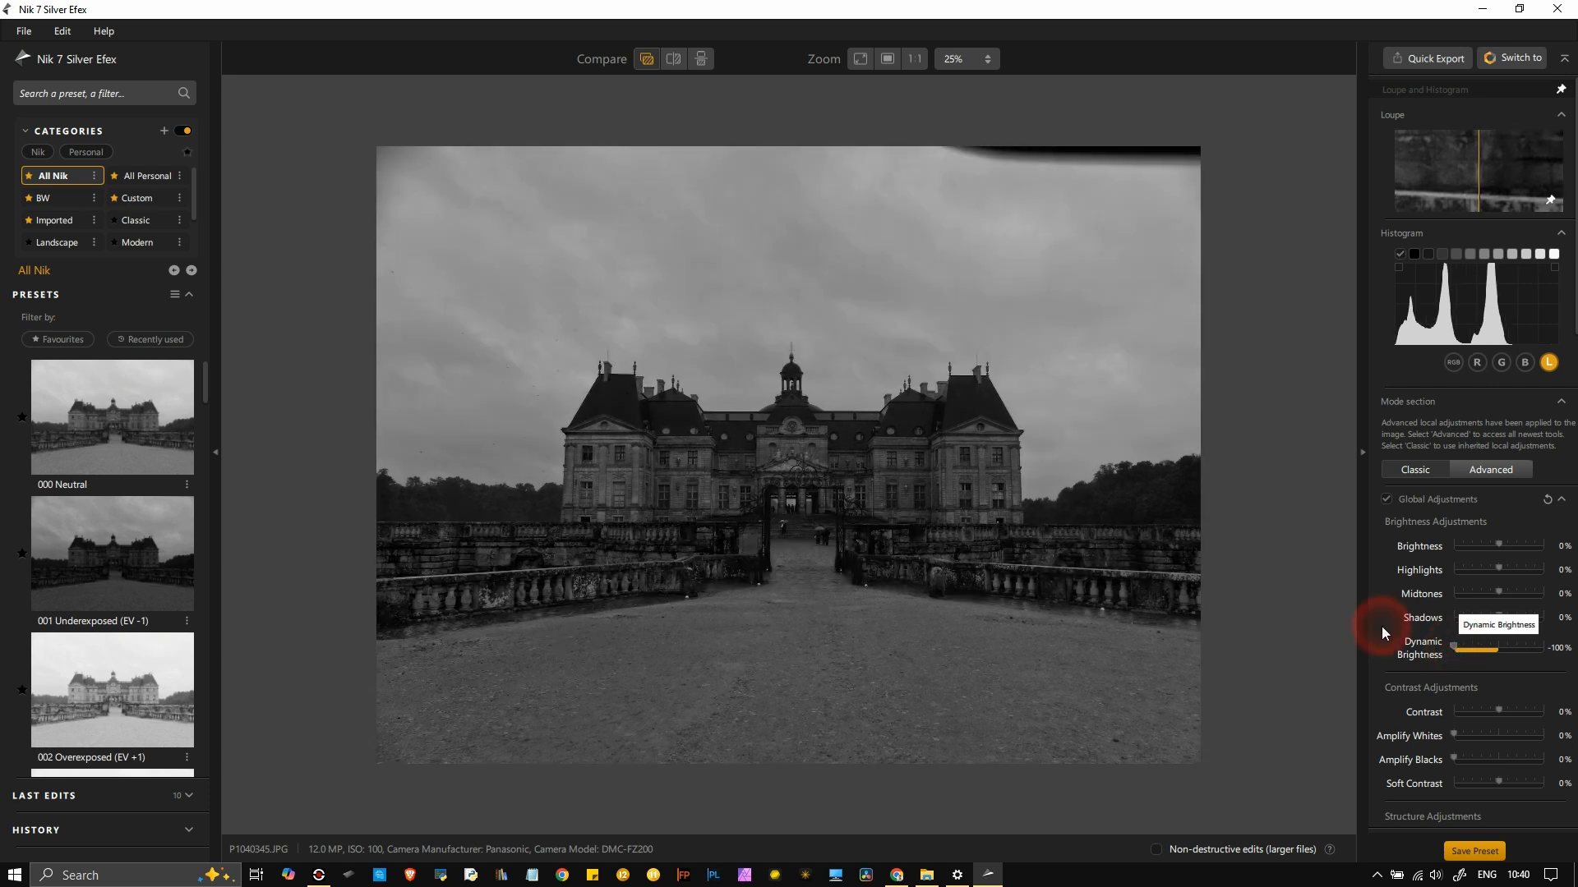
left_click(514, 406)
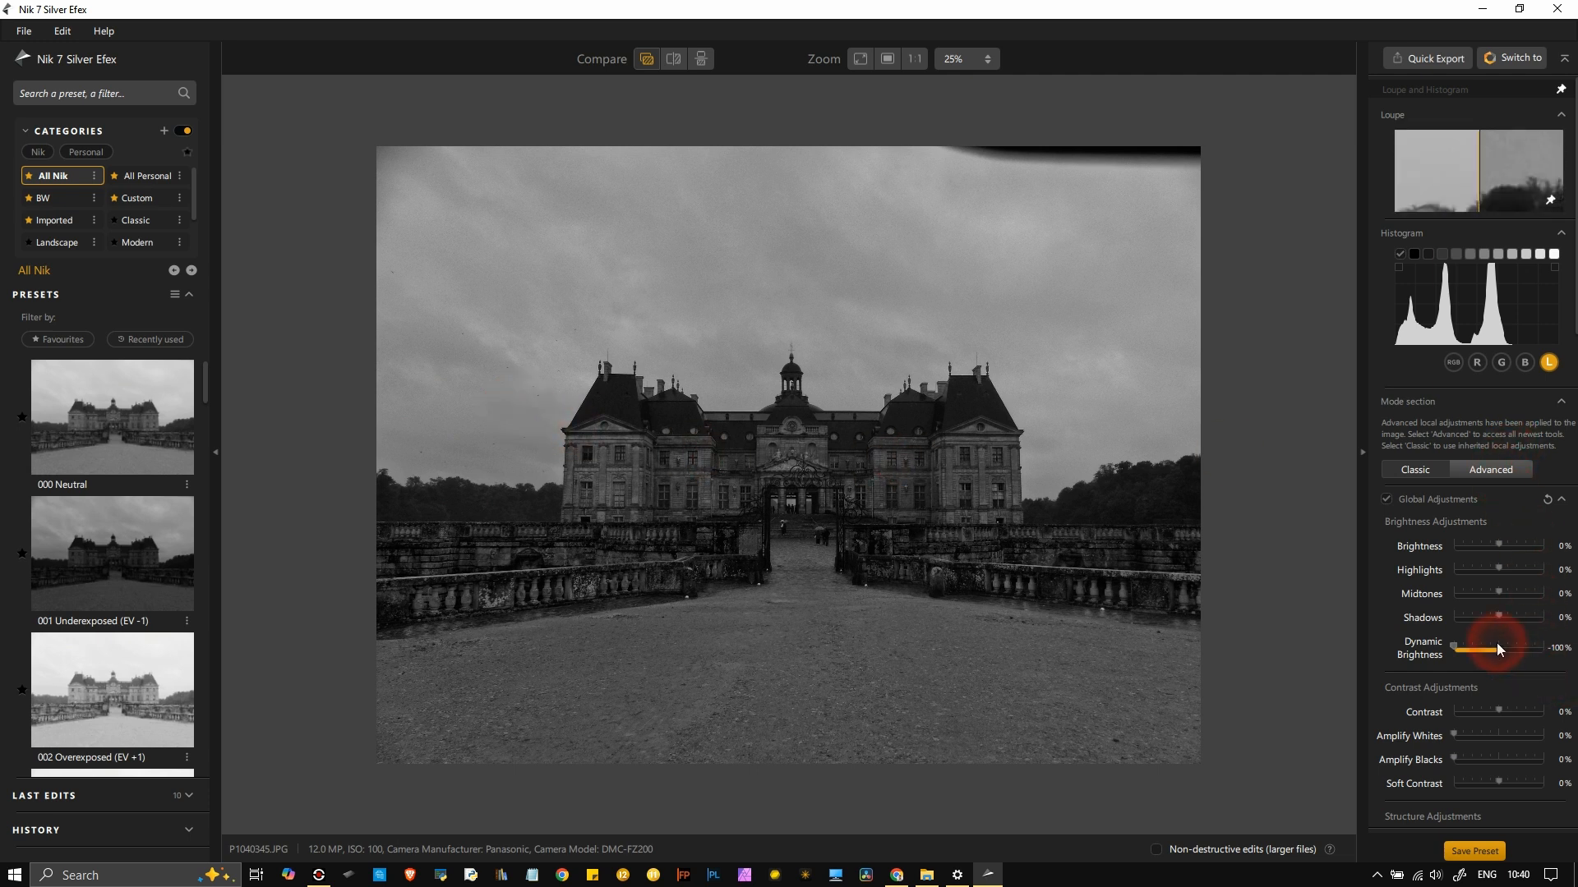
- Draw a closed control polygon around the château, following both side towers, the roofline, the central dome and the entrance path
scroll(1507, 647, "down", 10)
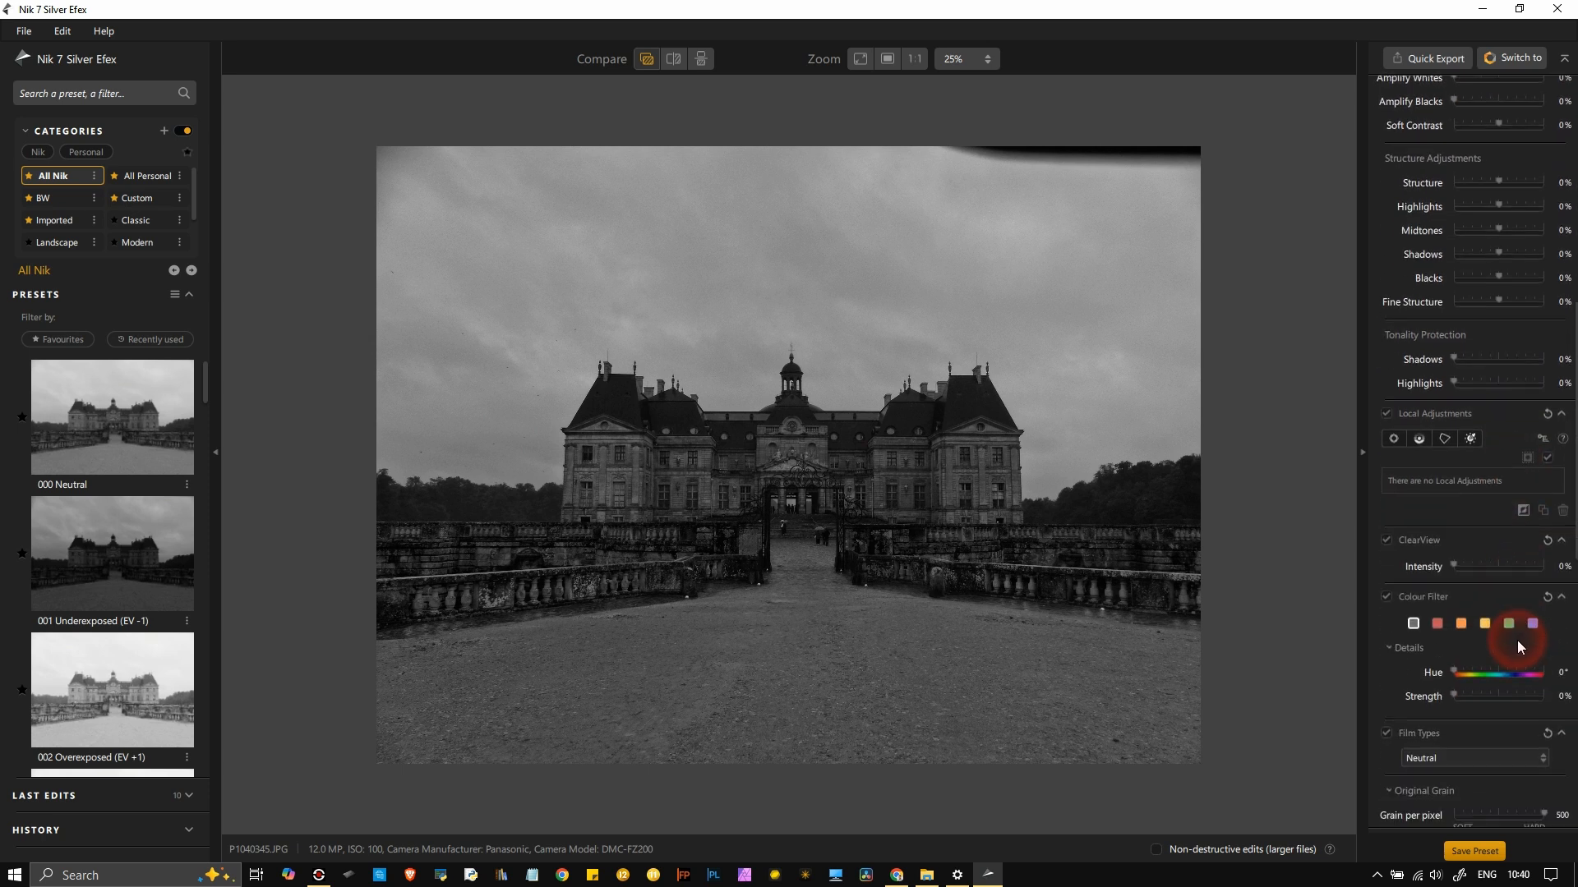
scroll(1517, 646, "down", 1)
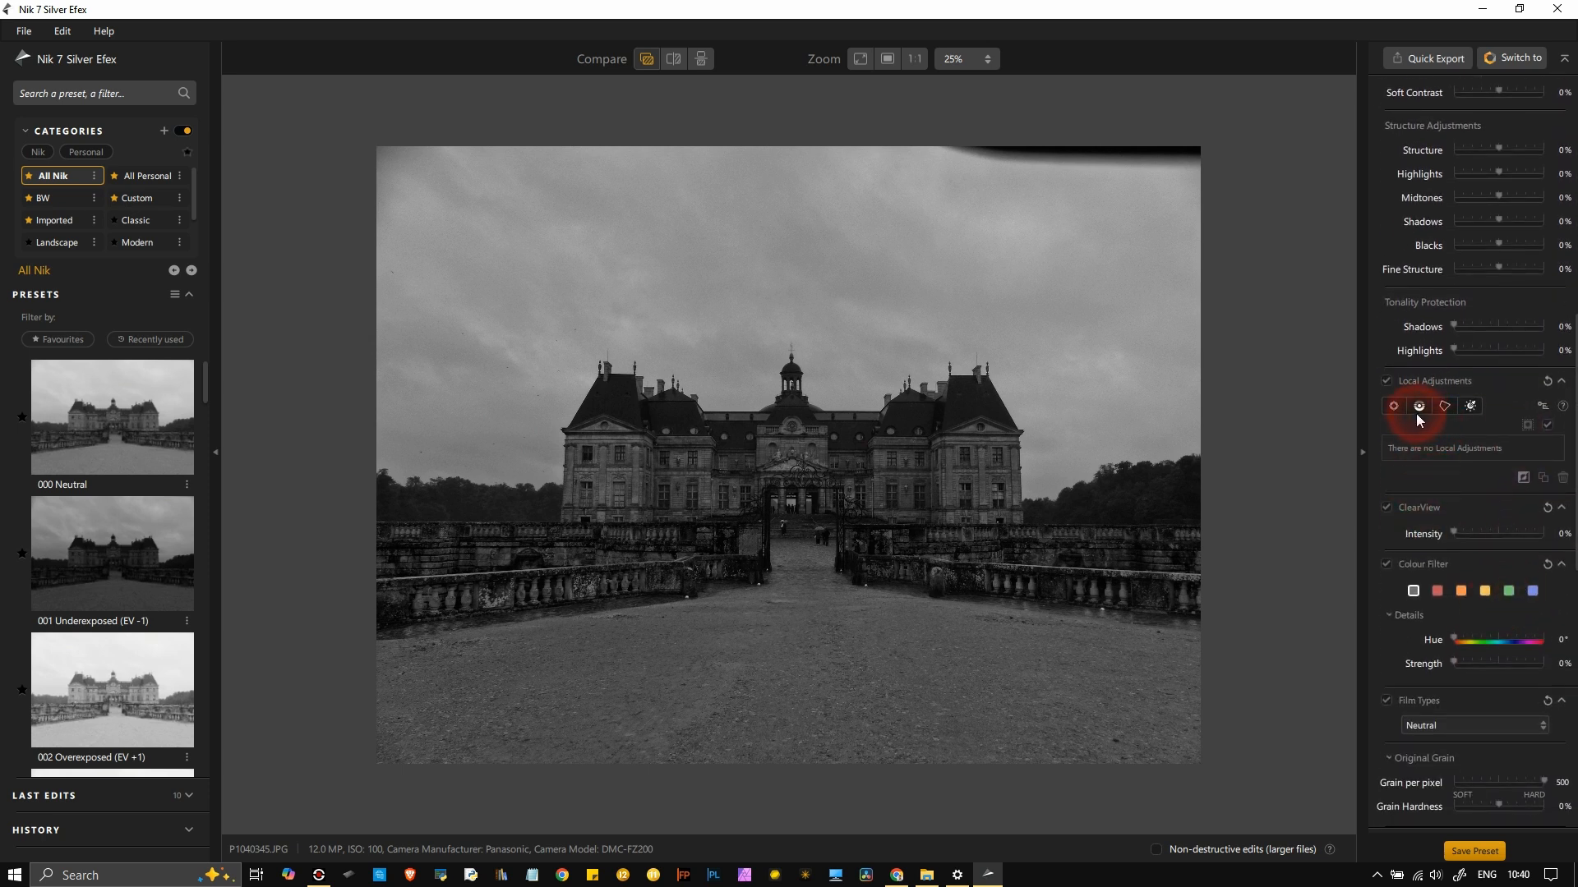
left_click(1444, 406)
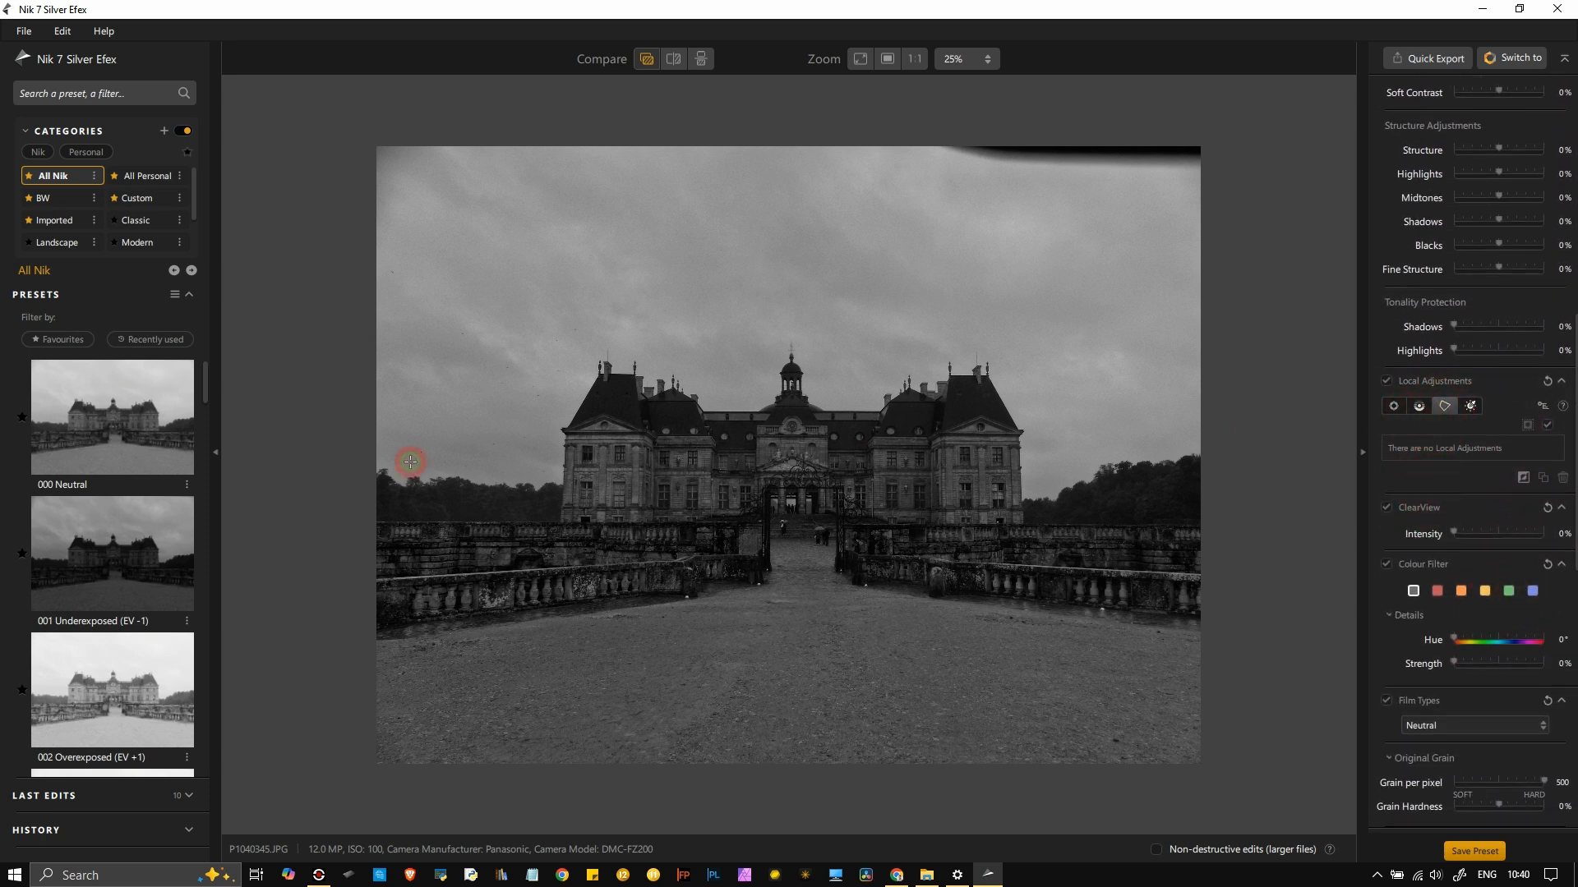
left_click(589, 369)
left_click(574, 397)
left_click(558, 425)
left_click(549, 467)
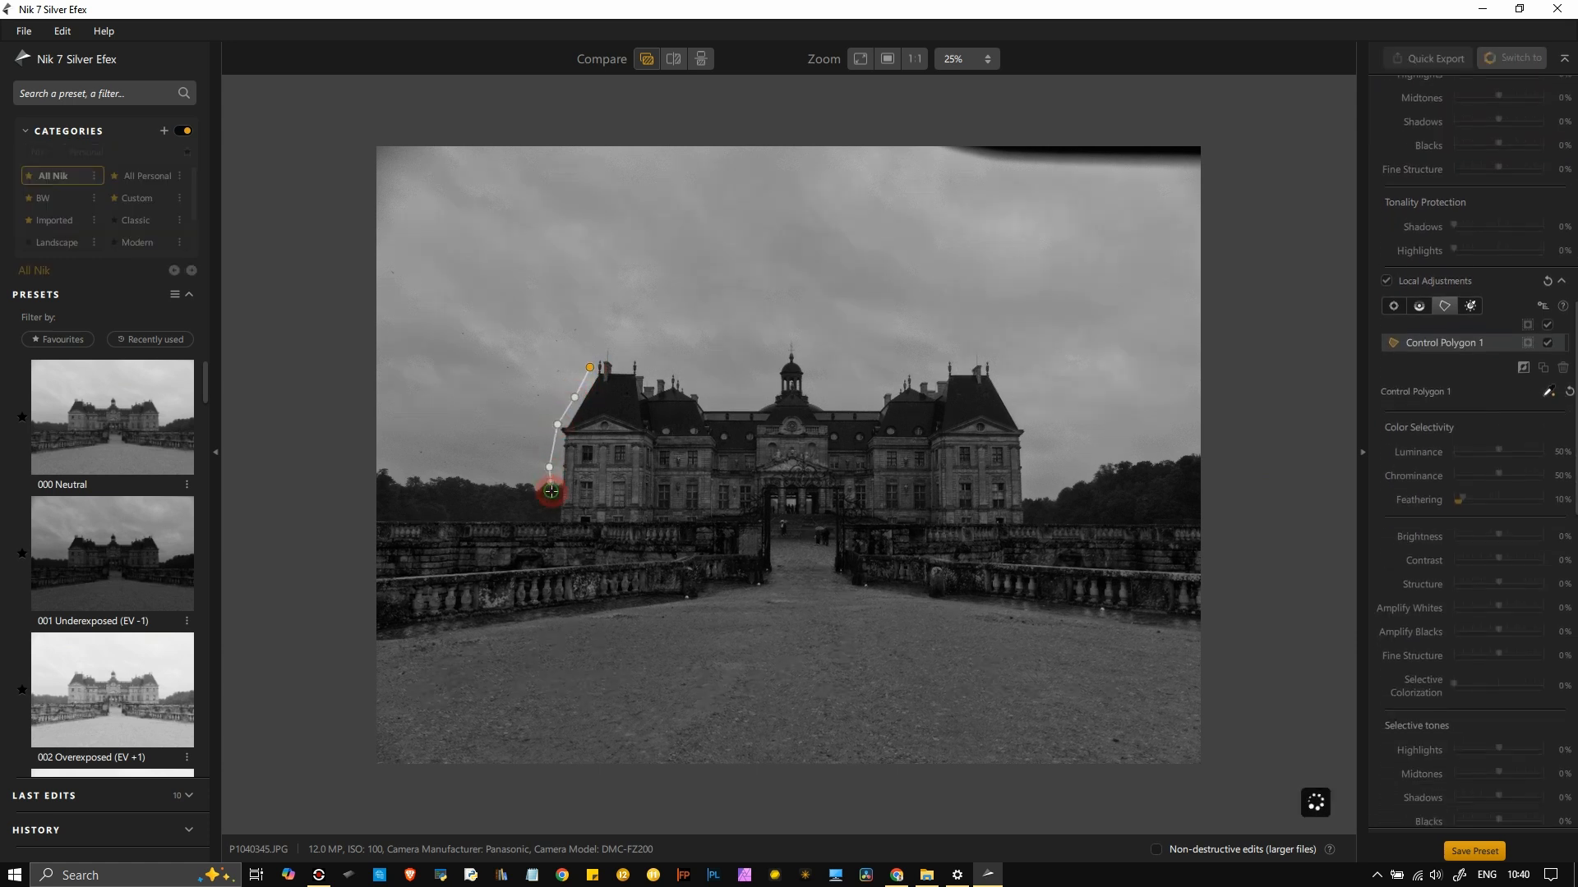
left_click(551, 499)
left_click(555, 510)
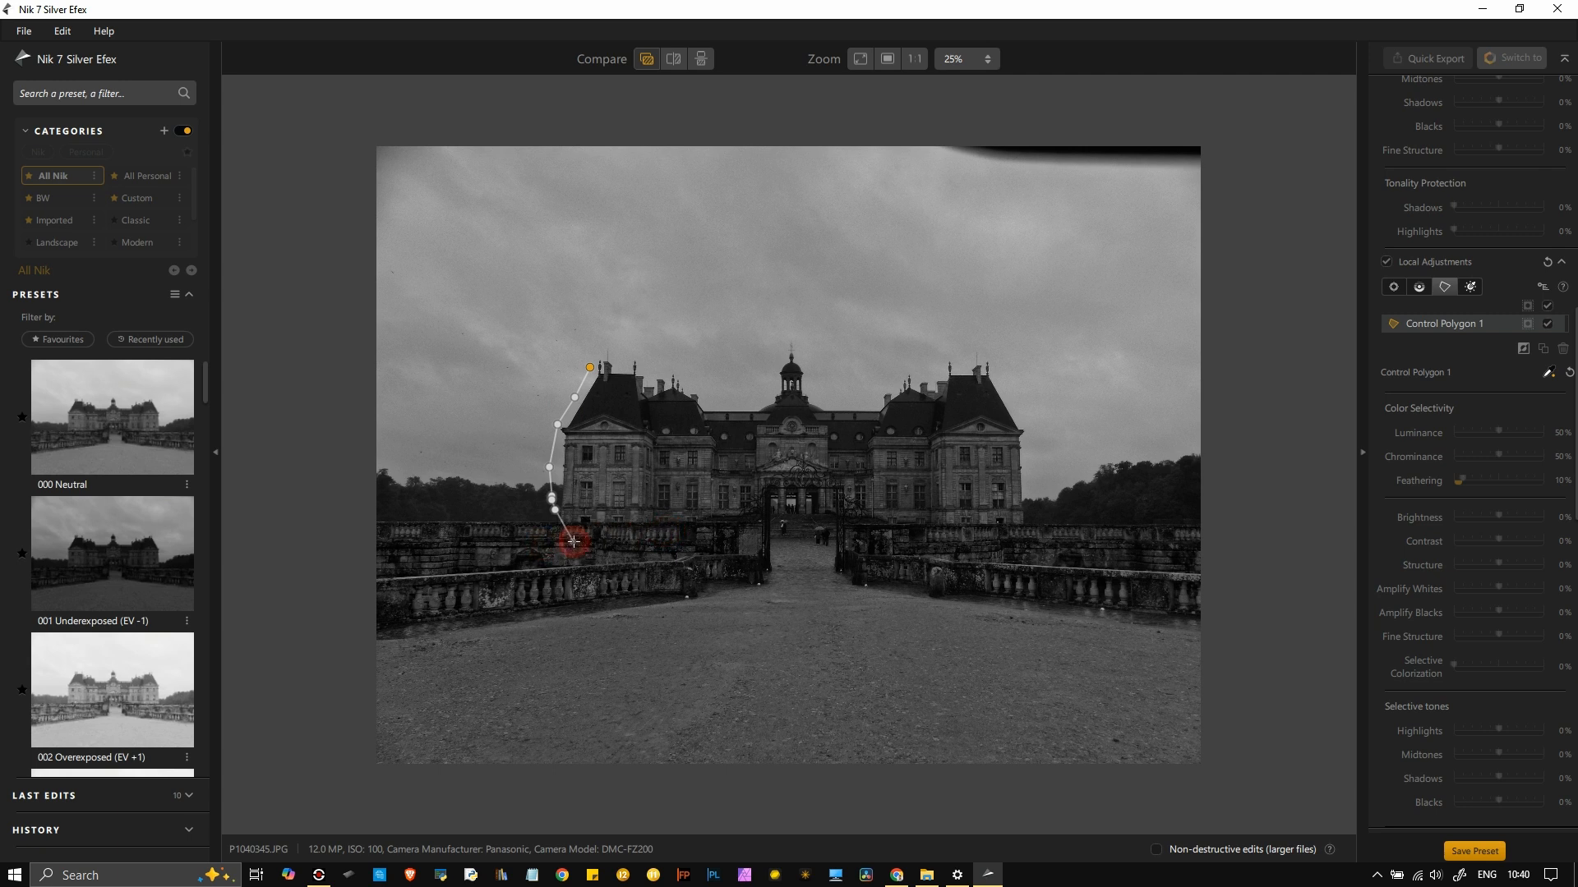
left_click(695, 522)
left_click(760, 522)
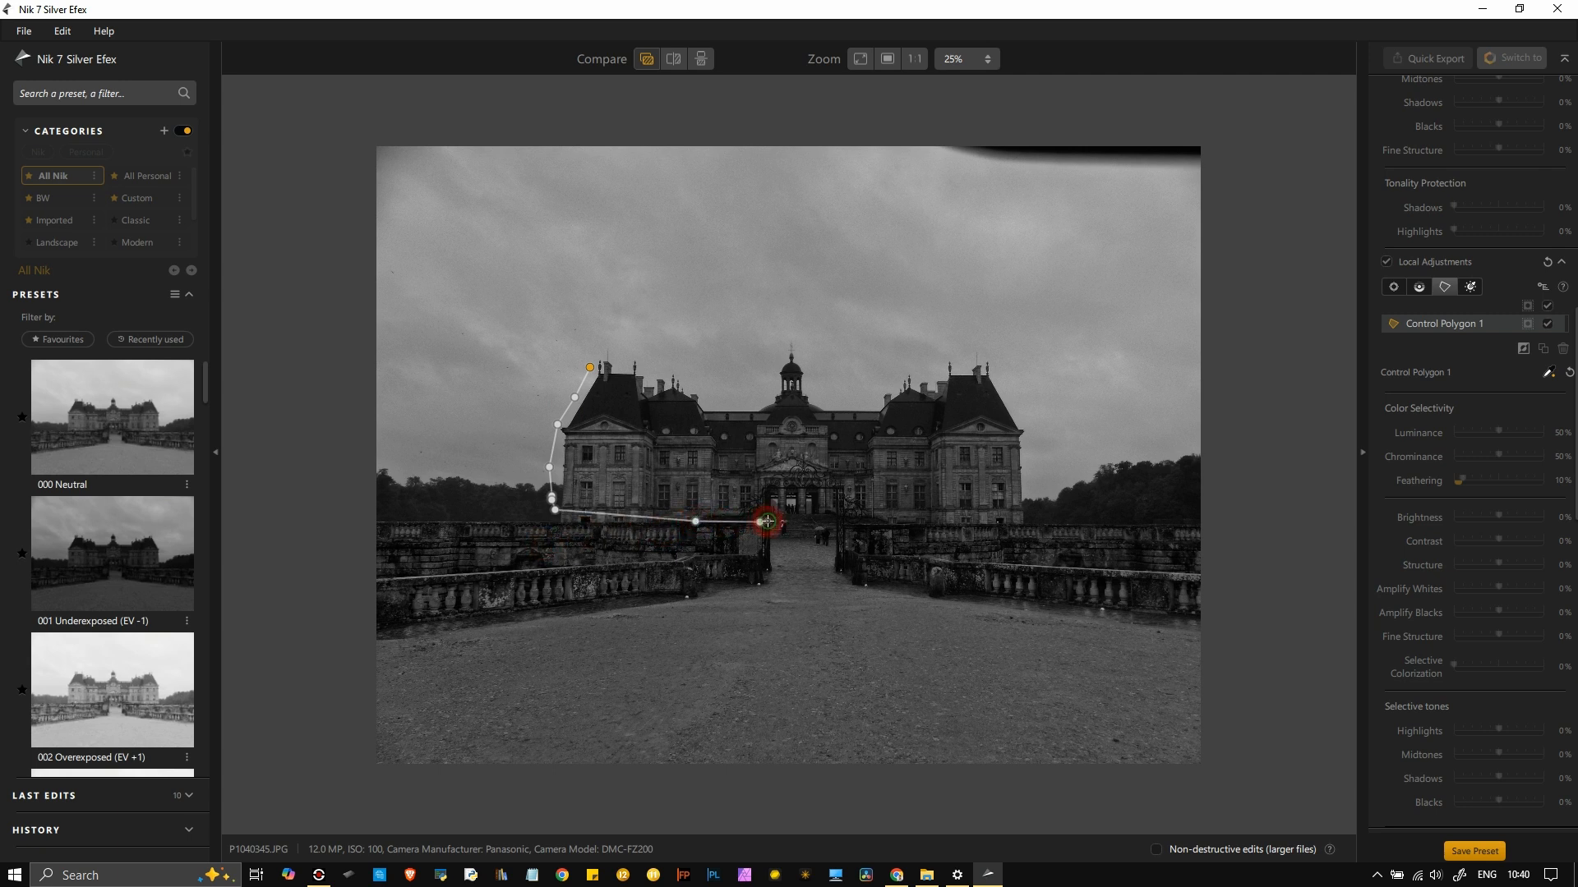
left_click(769, 543)
left_click(769, 570)
left_click(835, 570)
left_click(837, 507)
left_click(888, 513)
left_click(916, 528)
left_click(1027, 523)
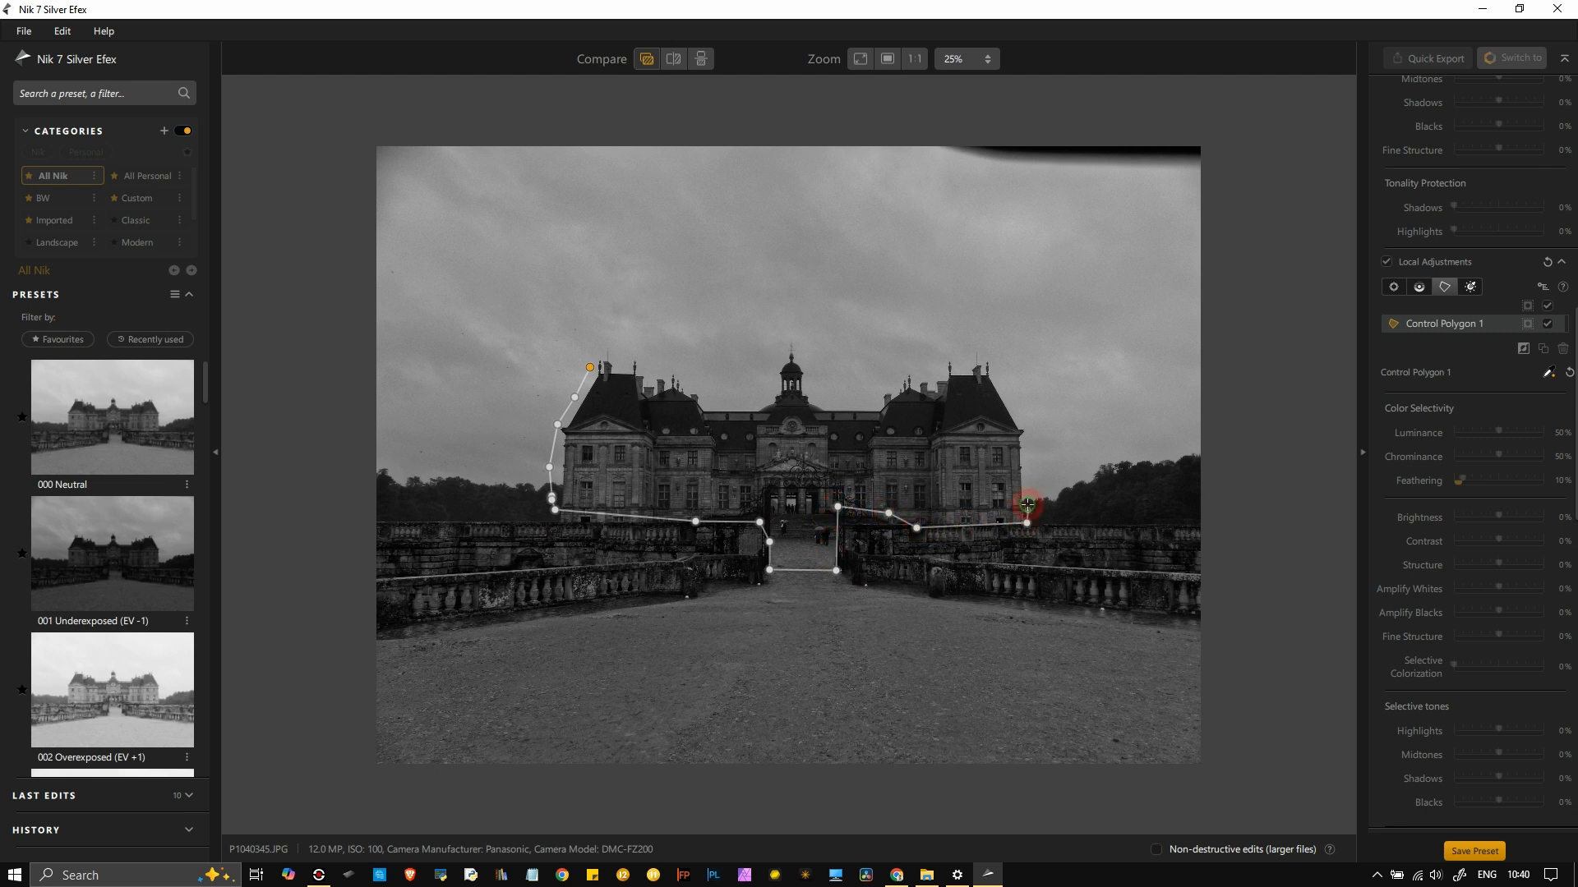
left_click(1028, 432)
left_click(991, 363)
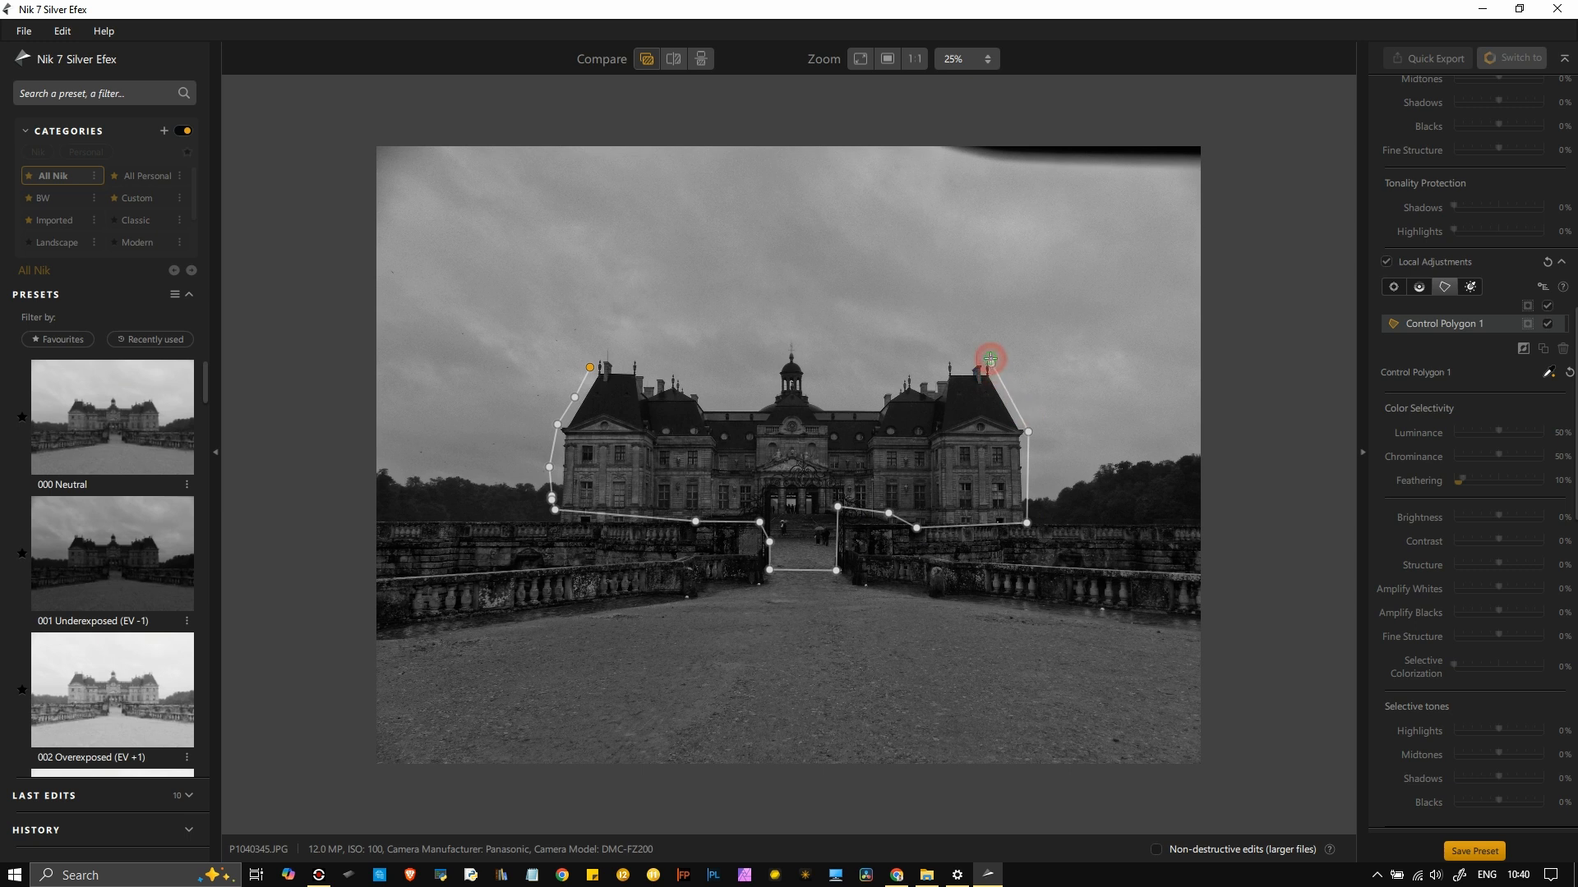
left_click(892, 370)
left_click(866, 403)
left_click(819, 394)
left_click(803, 348)
left_click(758, 358)
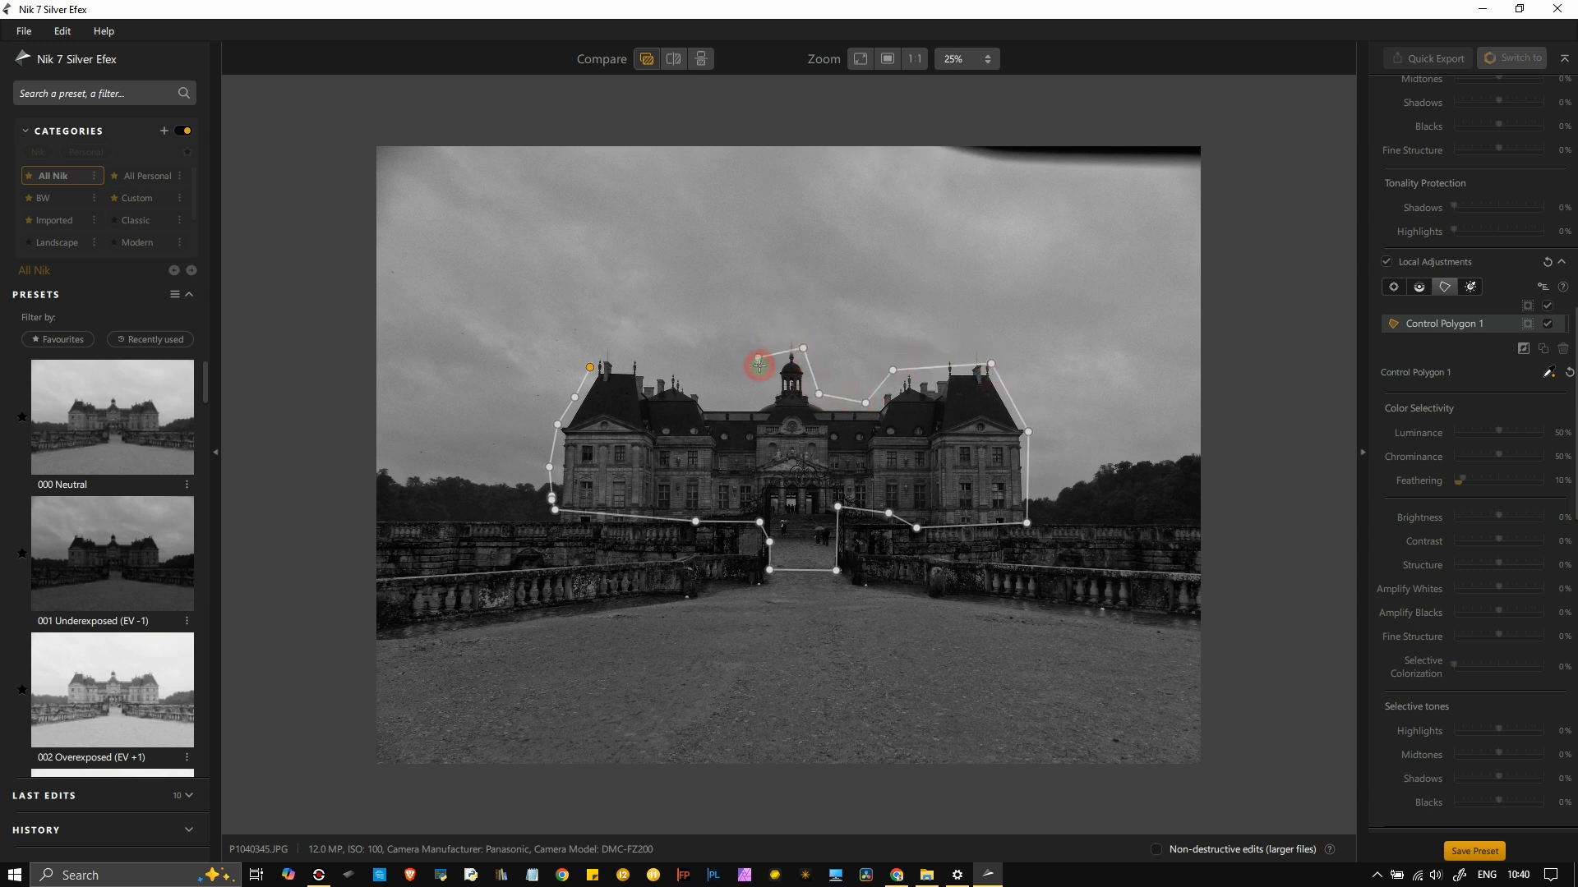
left_click(762, 398)
left_click(722, 406)
left_click(682, 369)
left_click(643, 350)
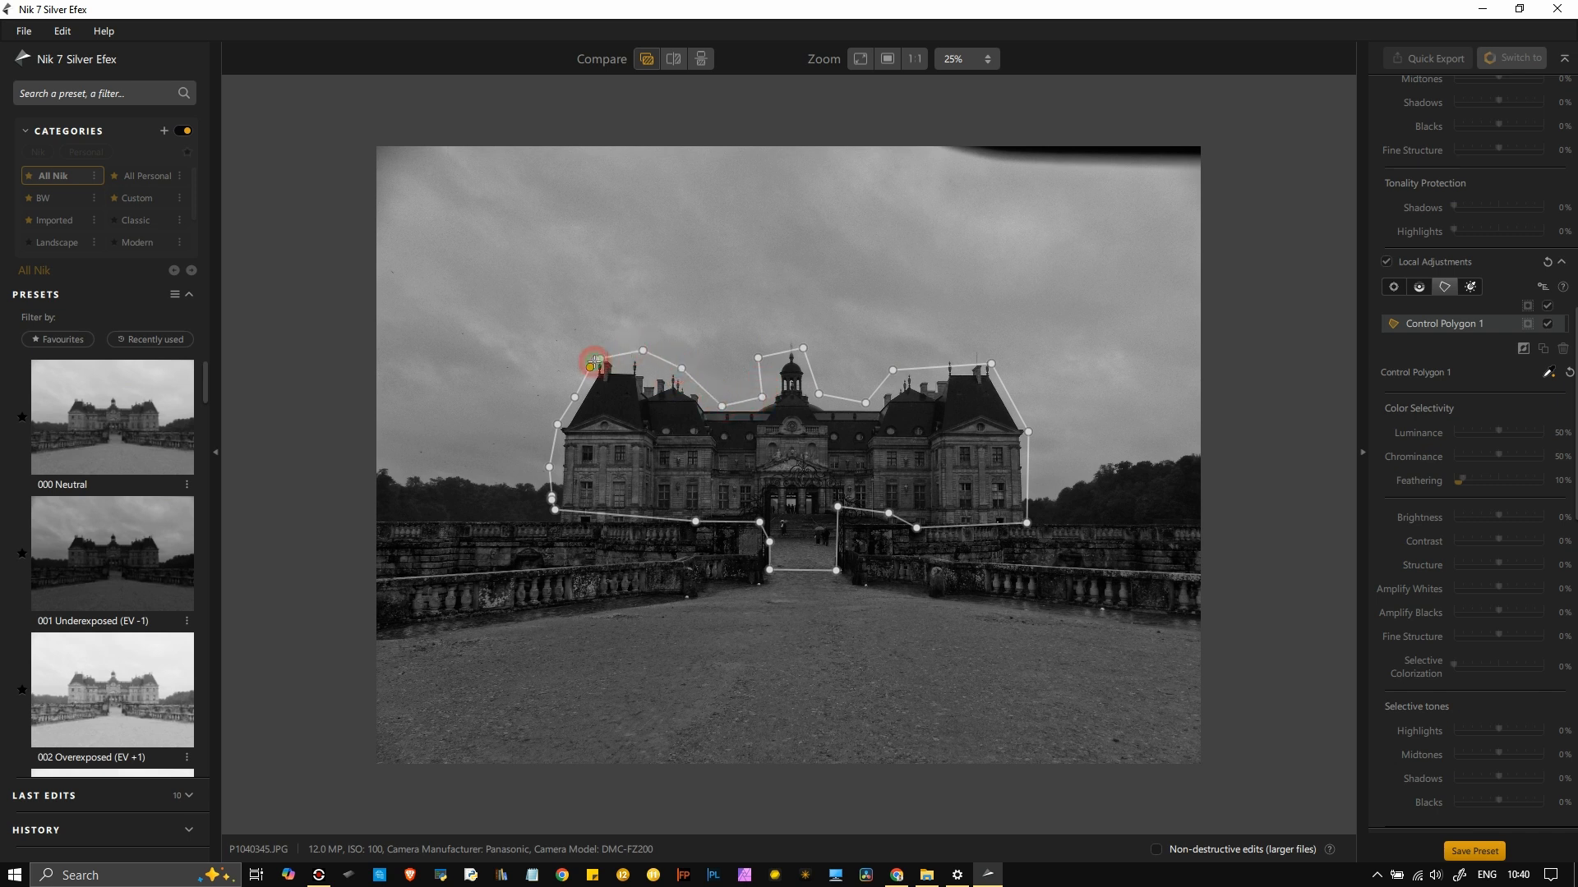
left_click(590, 367)
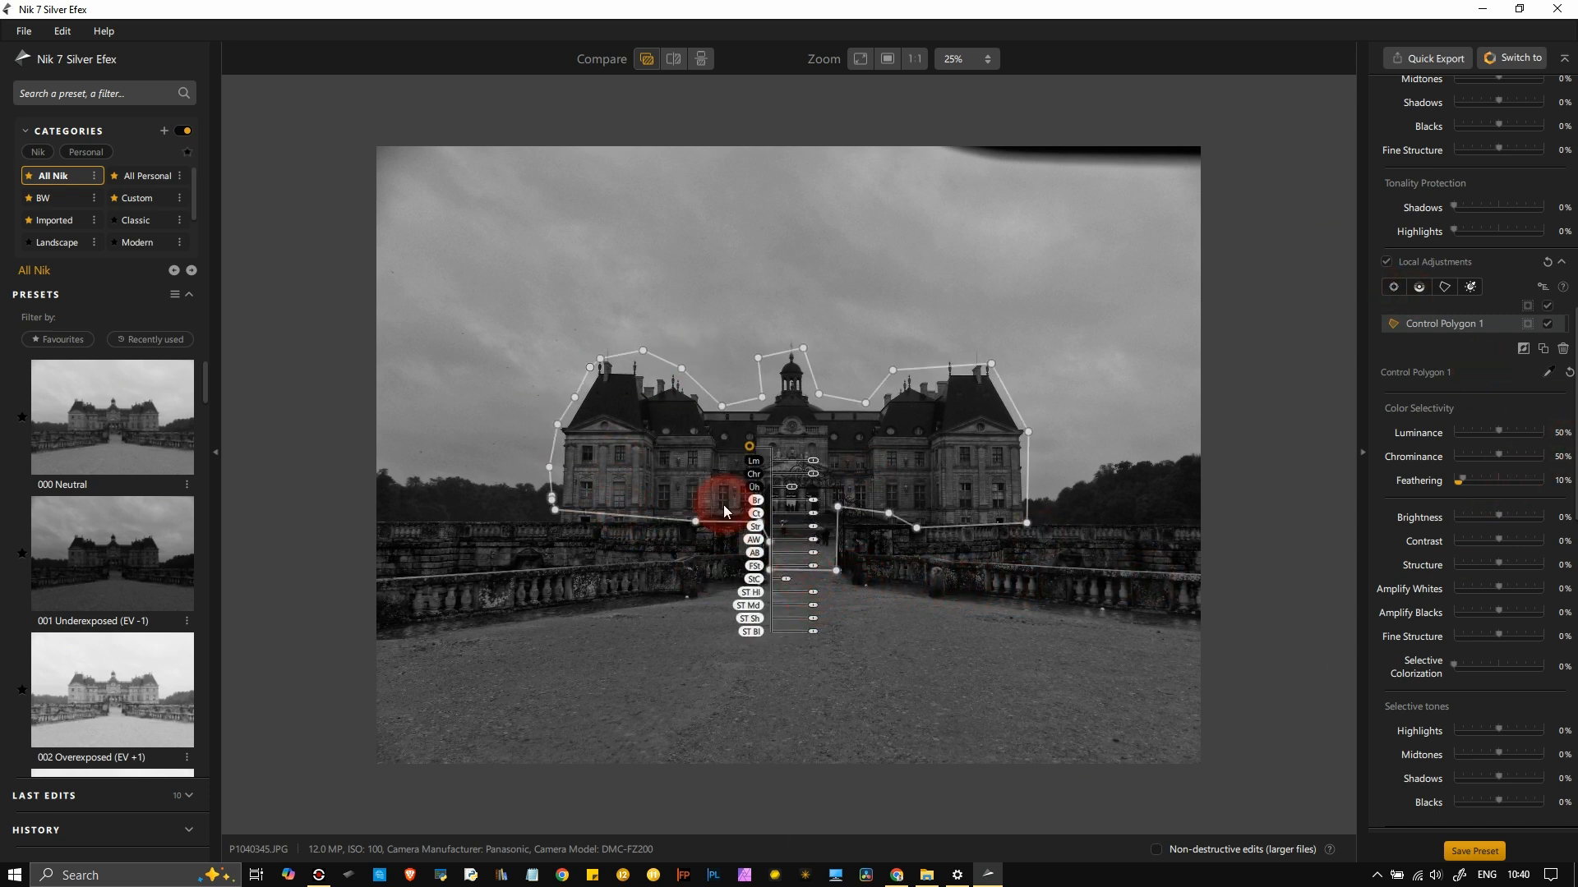
- Set the château control polygon's Amplify Whites to 100% and its Brightness to 17%
left_click_drag(812, 501, 827, 502)
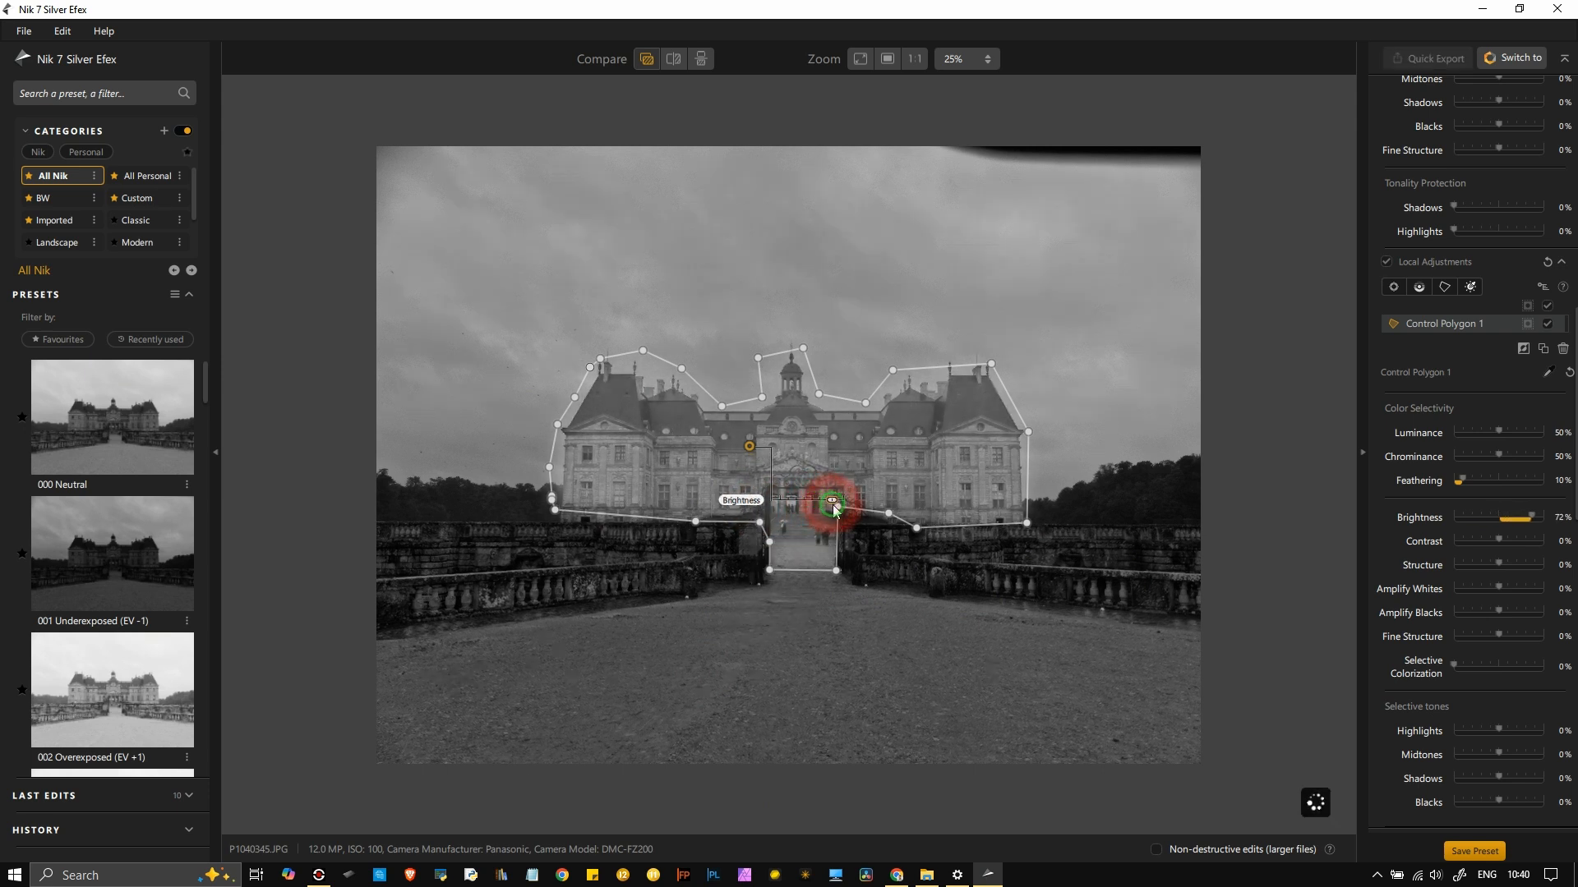
left_click_drag(828, 507, 815, 508)
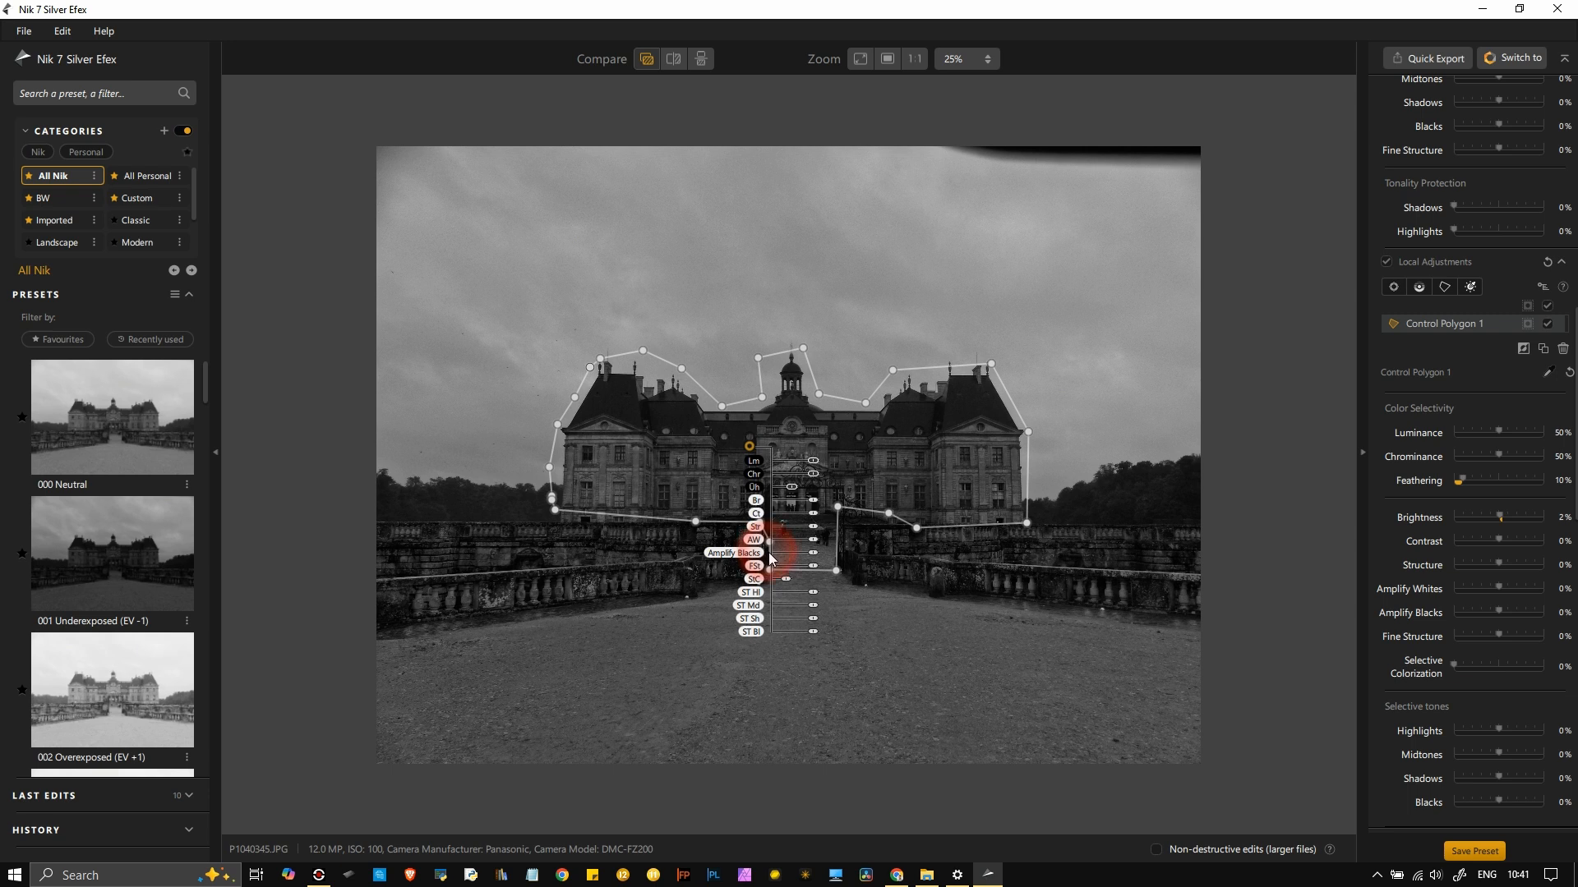
left_click_drag(812, 541, 848, 550)
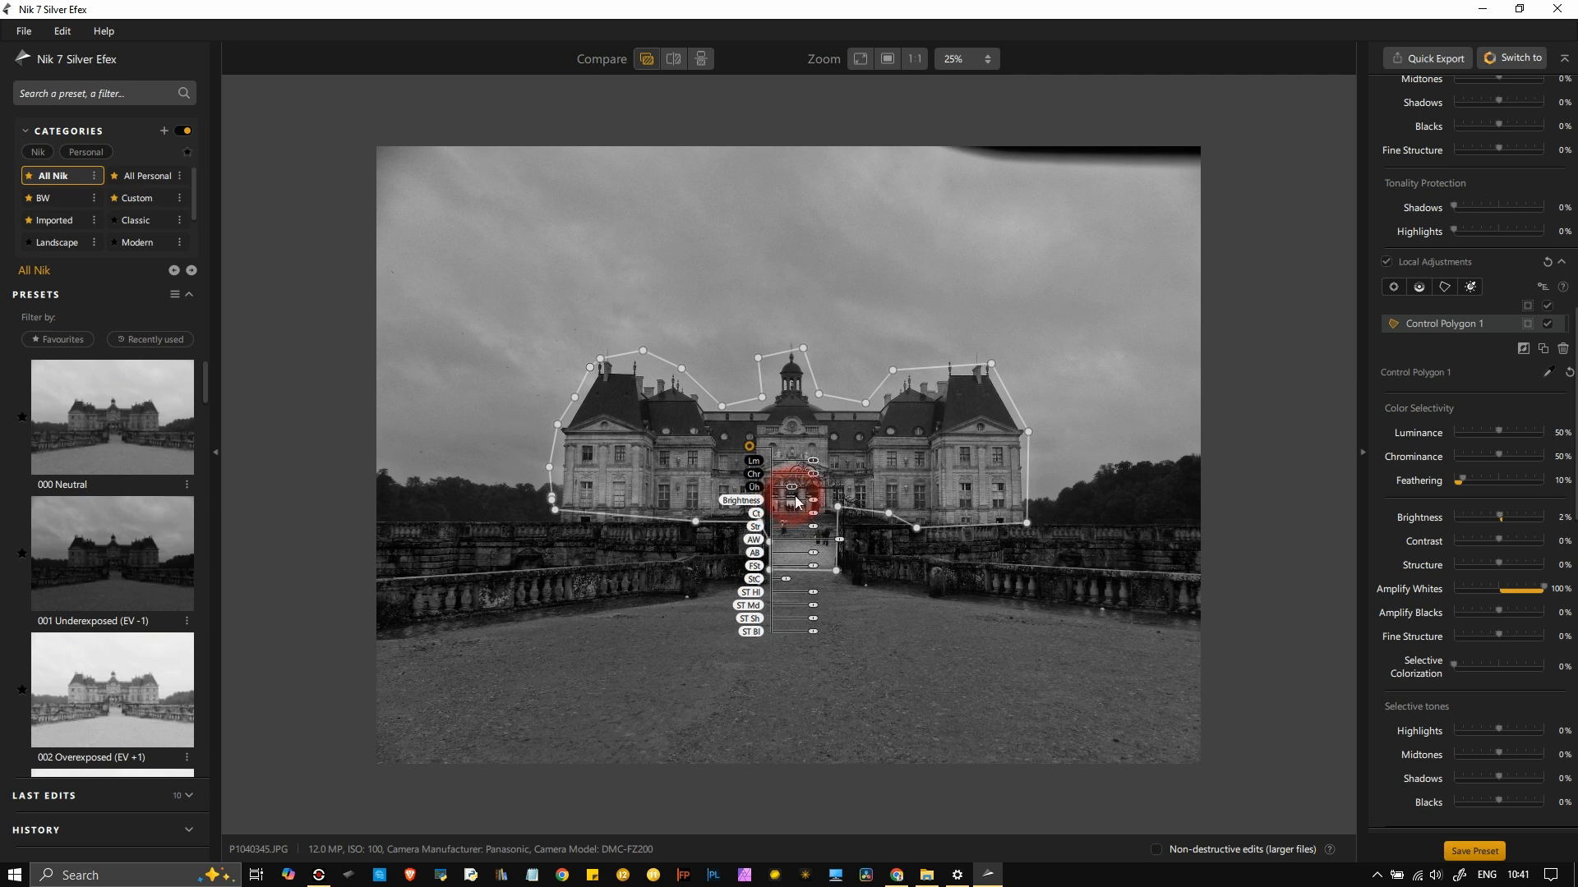
left_click_drag(814, 504, 818, 503)
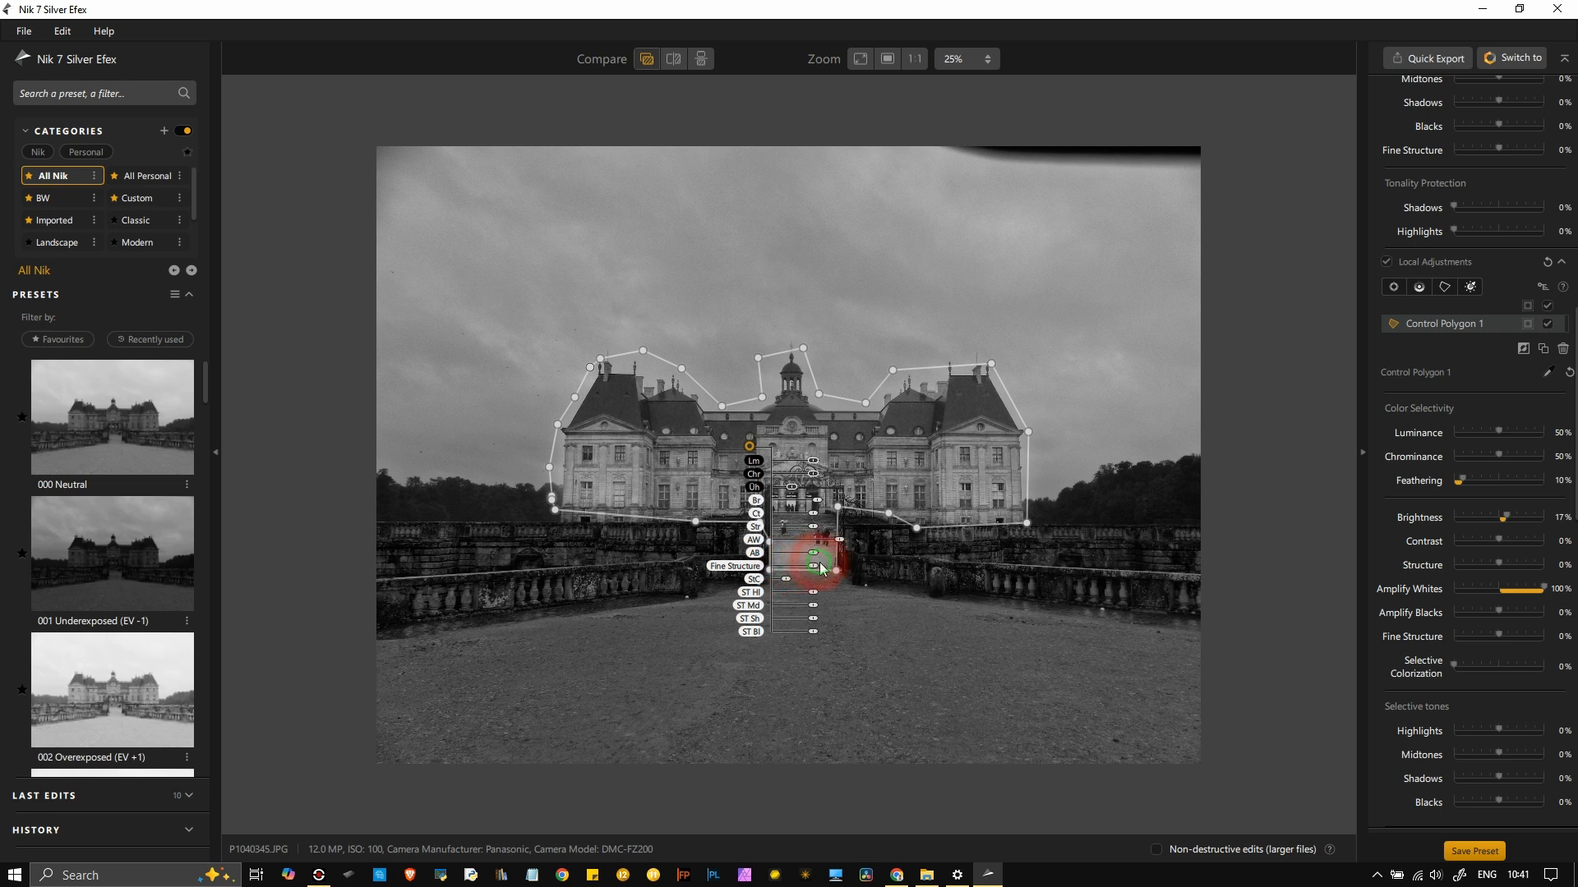
- Set the polygon's Fine Structure to 72%, selective Midtones to 48% and Blacks to -26%, and hide its outline
left_click_drag(814, 566, 832, 566)
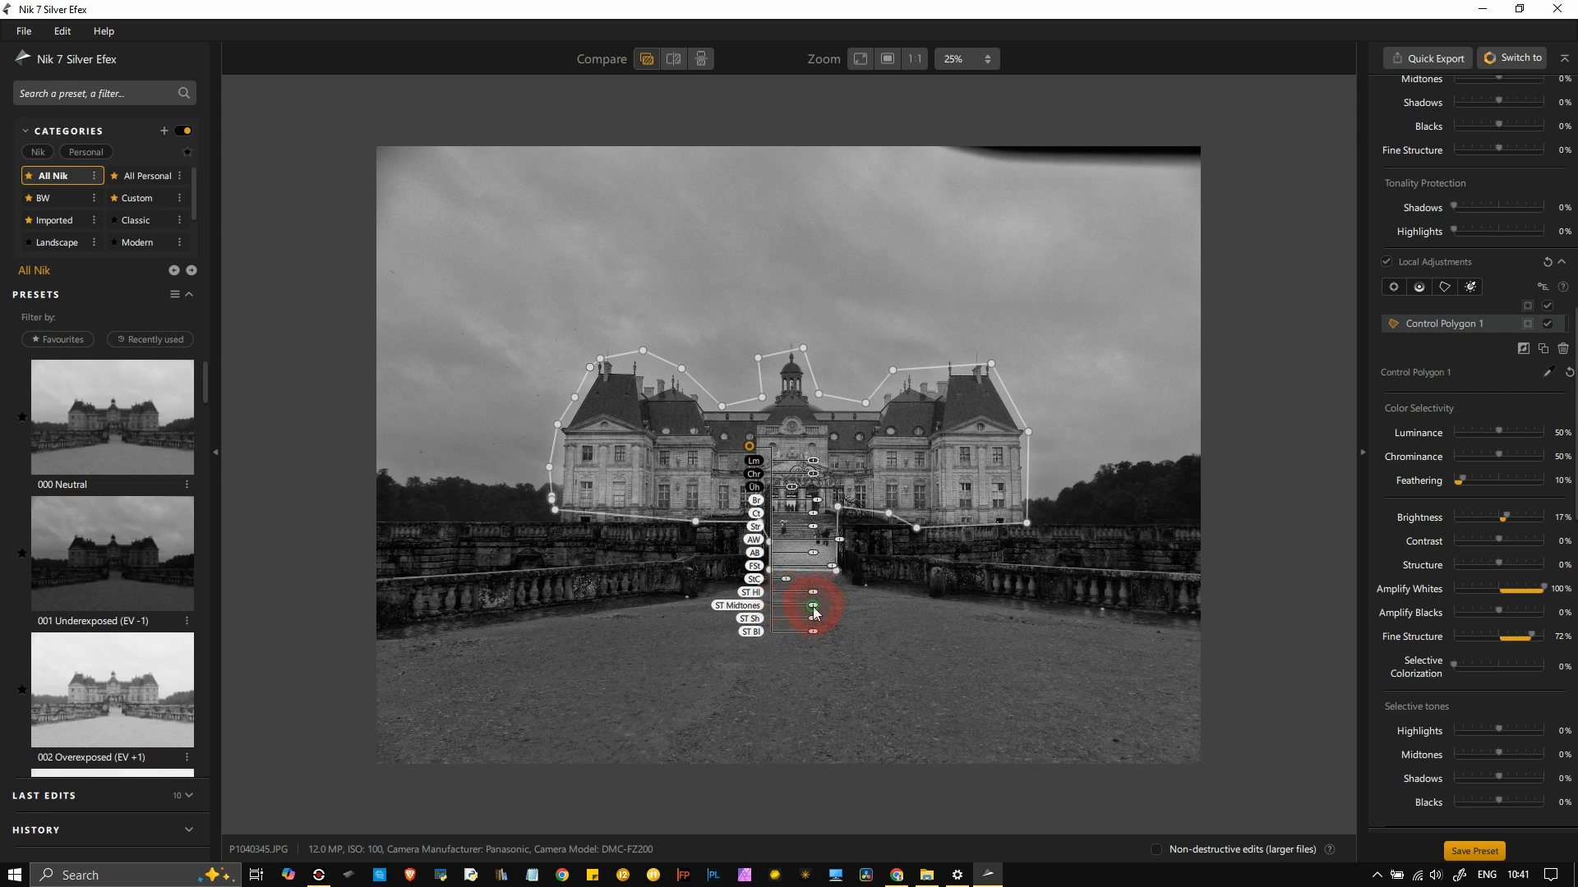
left_click_drag(816, 606, 825, 605)
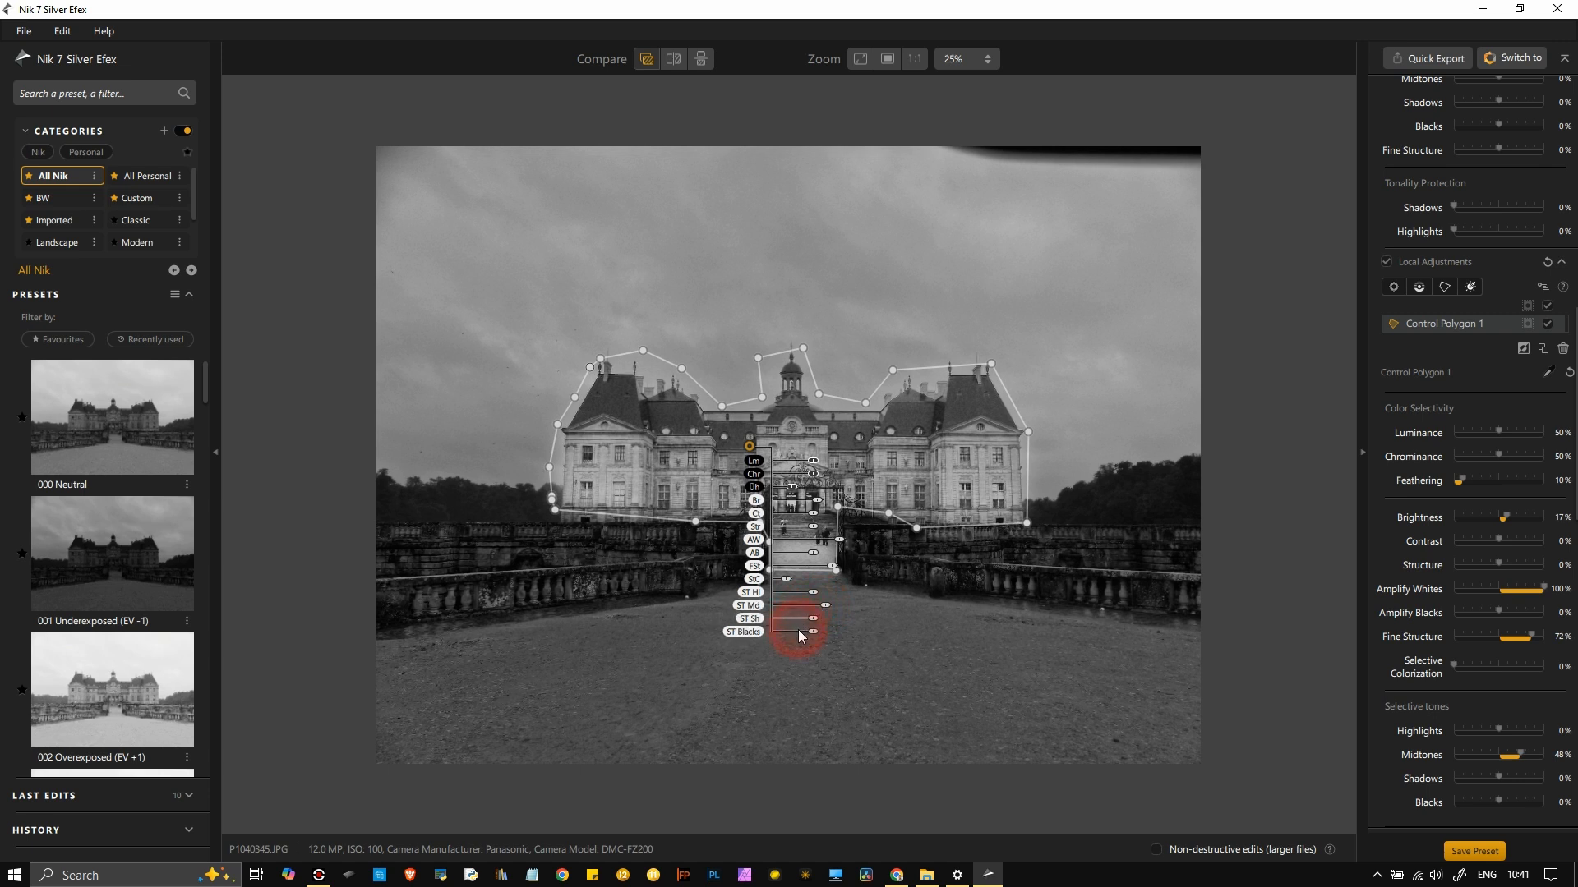
mouse_move(816, 629)
left_mouse_down()
mouse_move(829, 632)
mouse_move(809, 633)
left_mouse_up()
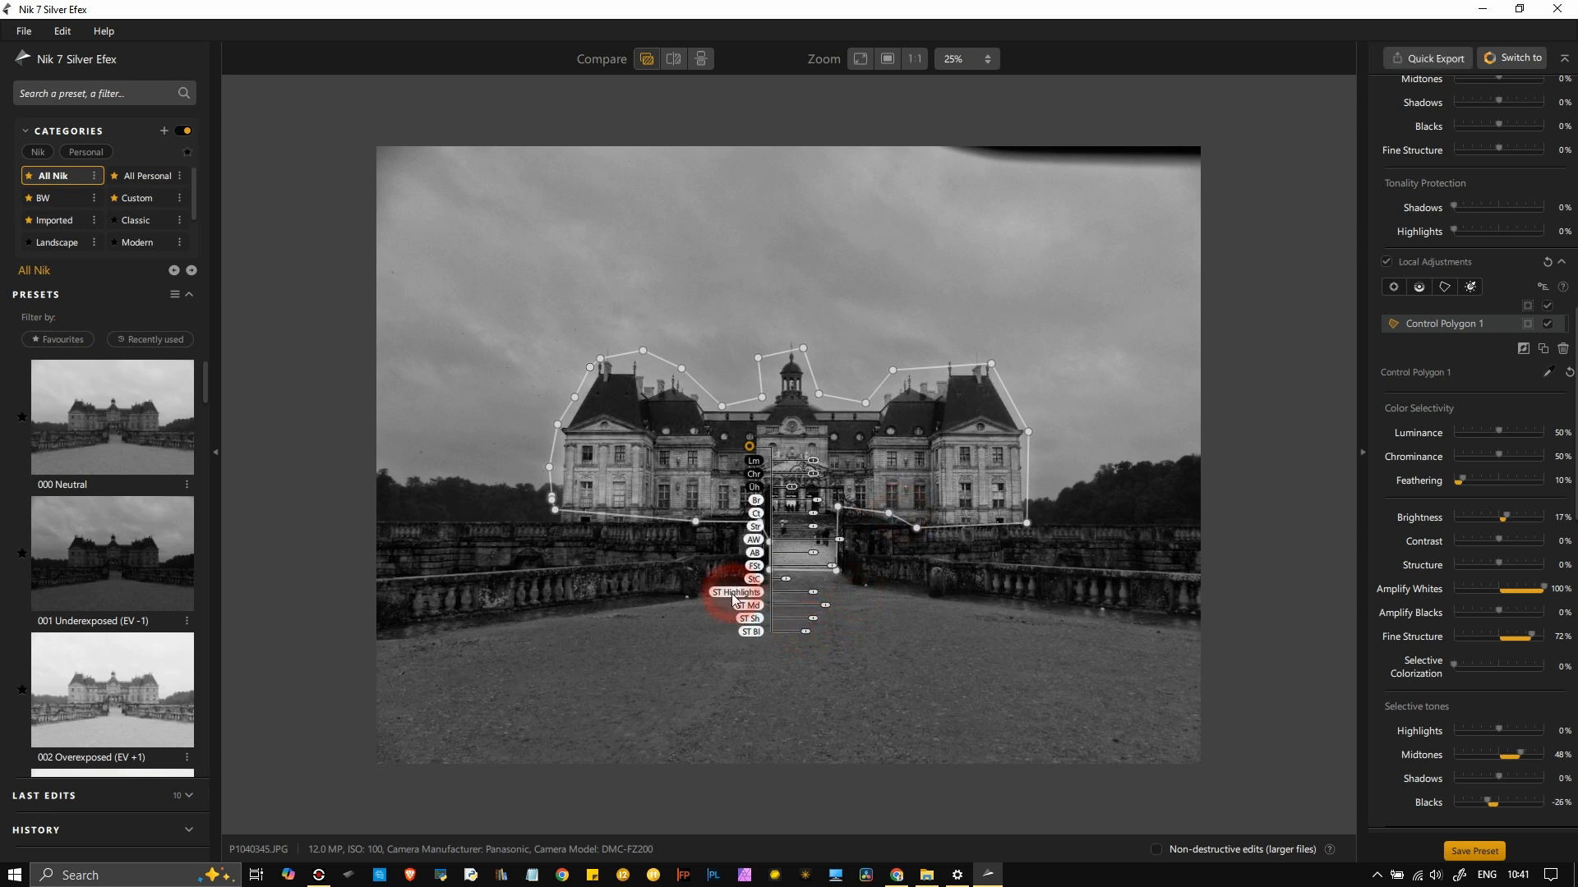
left_click(911, 245)
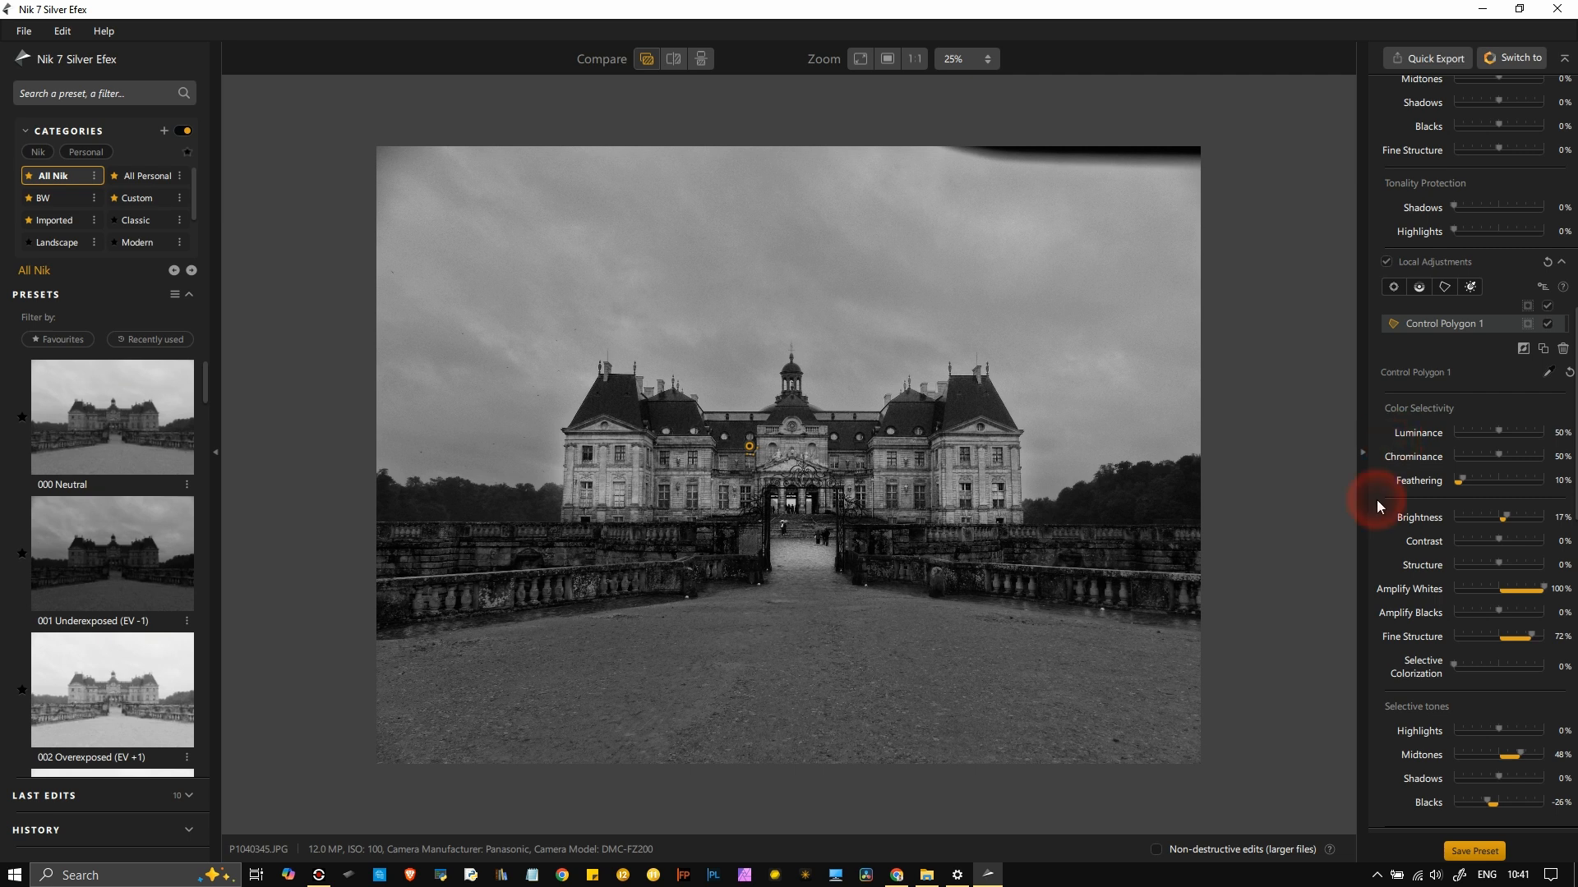
- Set the château control polygon's Brightness to 32% and its Contrast to 23%
scroll(1340, 478, "up", 2)
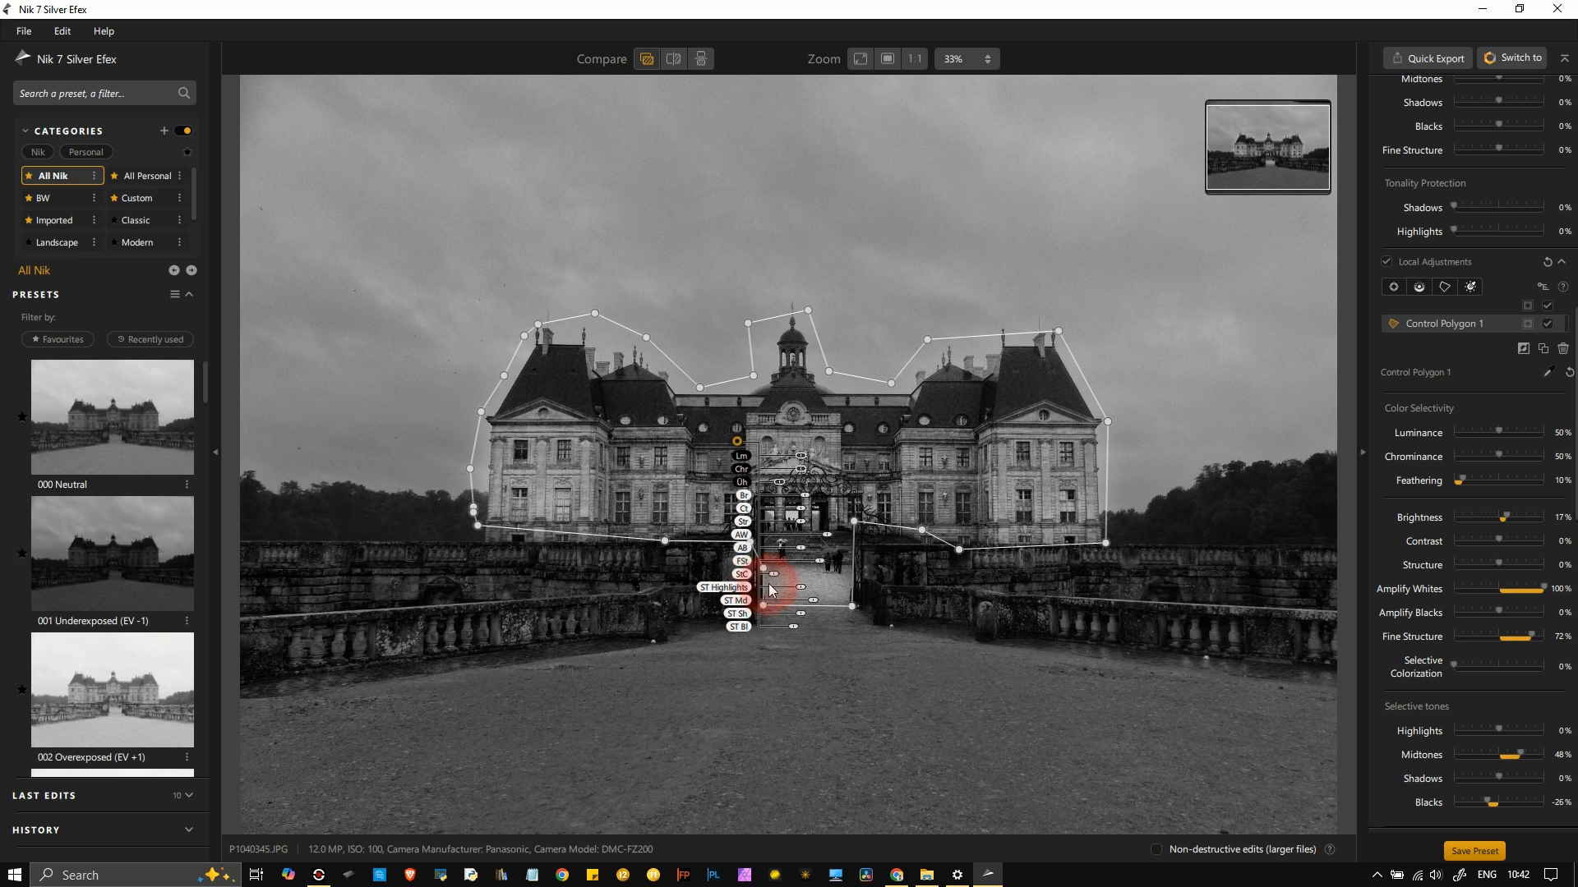
left_click_drag(805, 496, 807, 509)
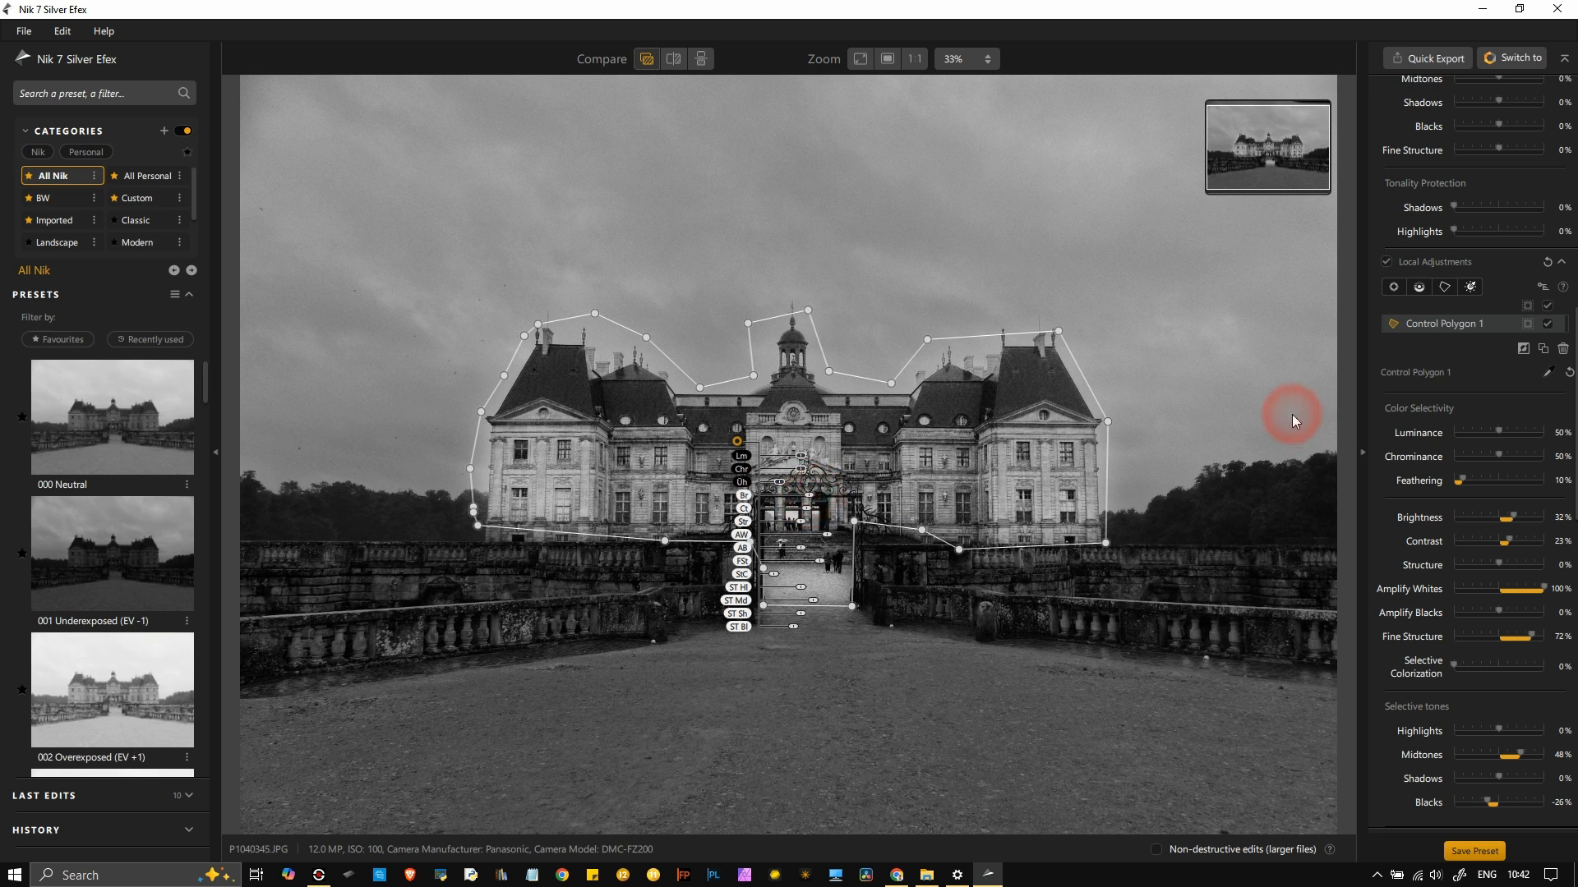
scroll(1447, 541, "down", 5)
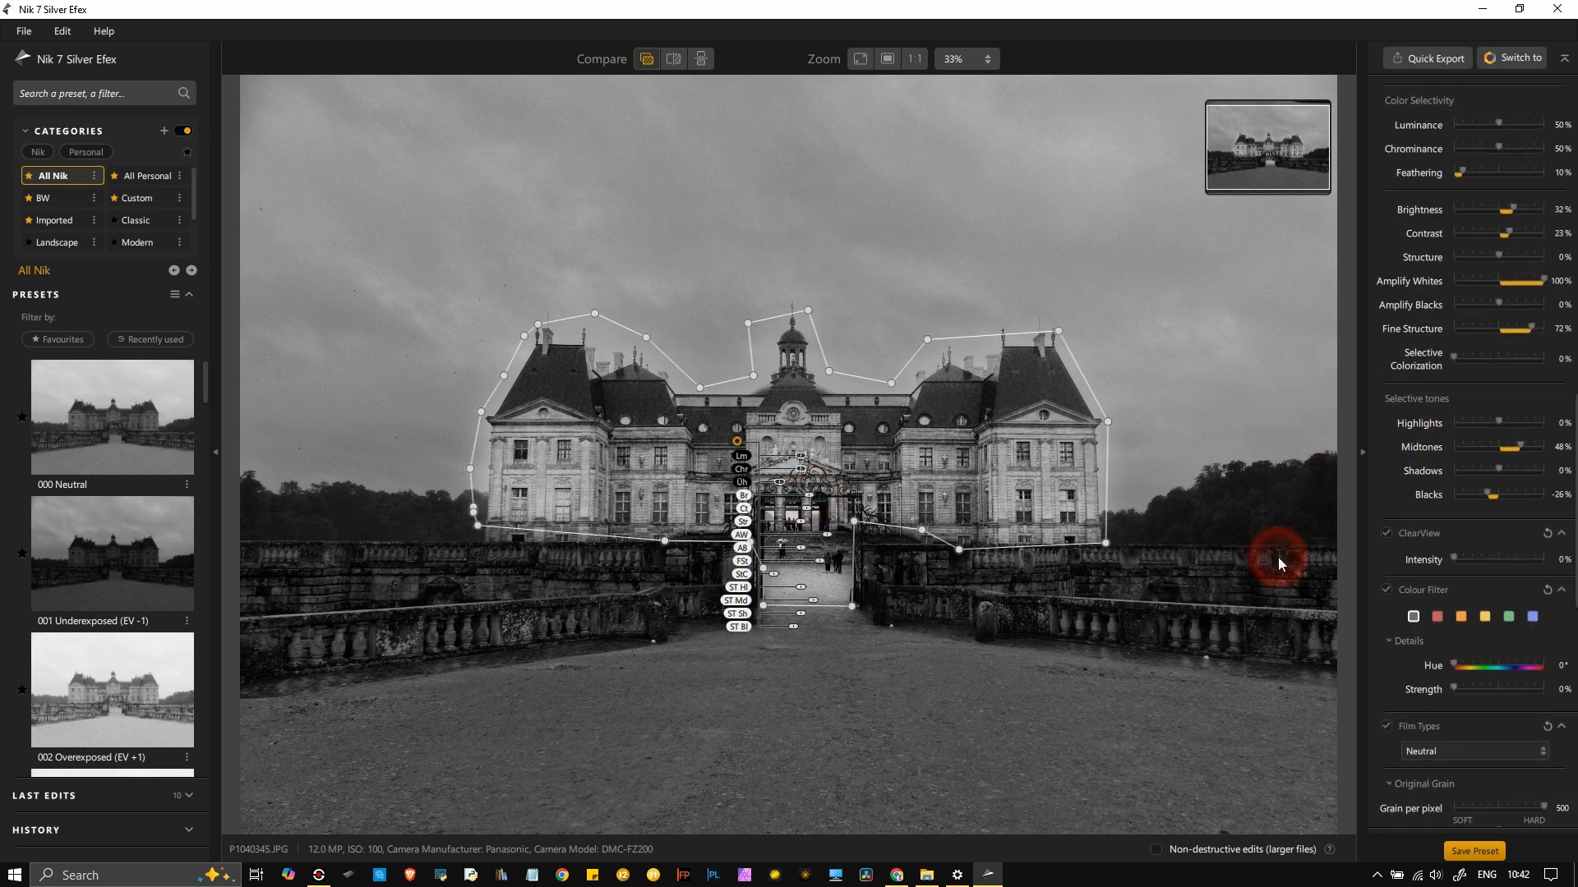
scroll(1278, 557, "down", 2)
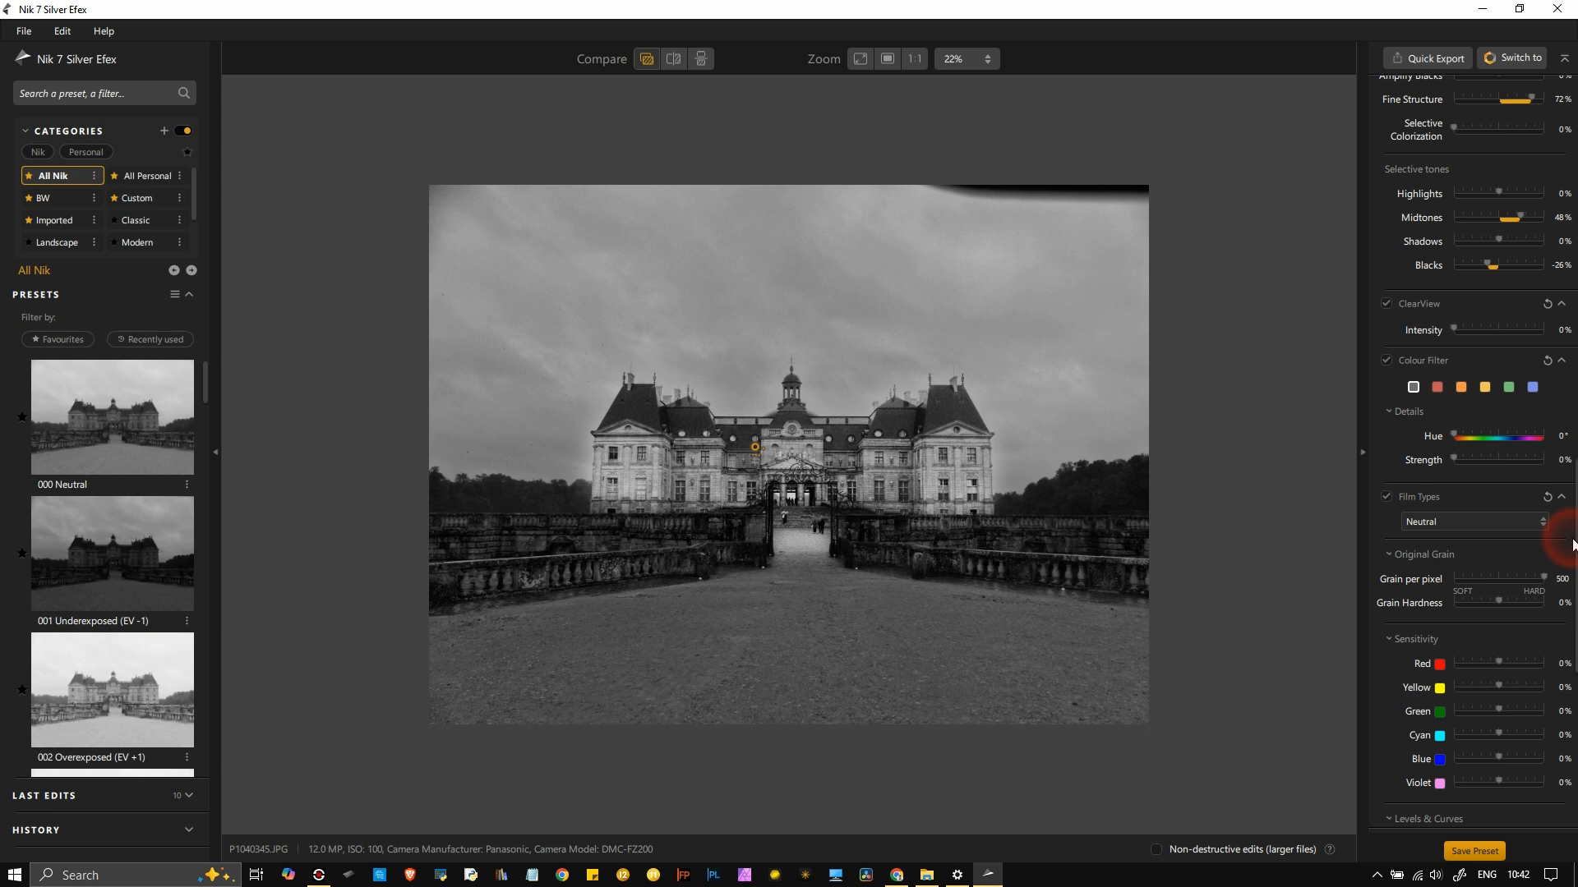
scroll(1485, 411, "up", 10)
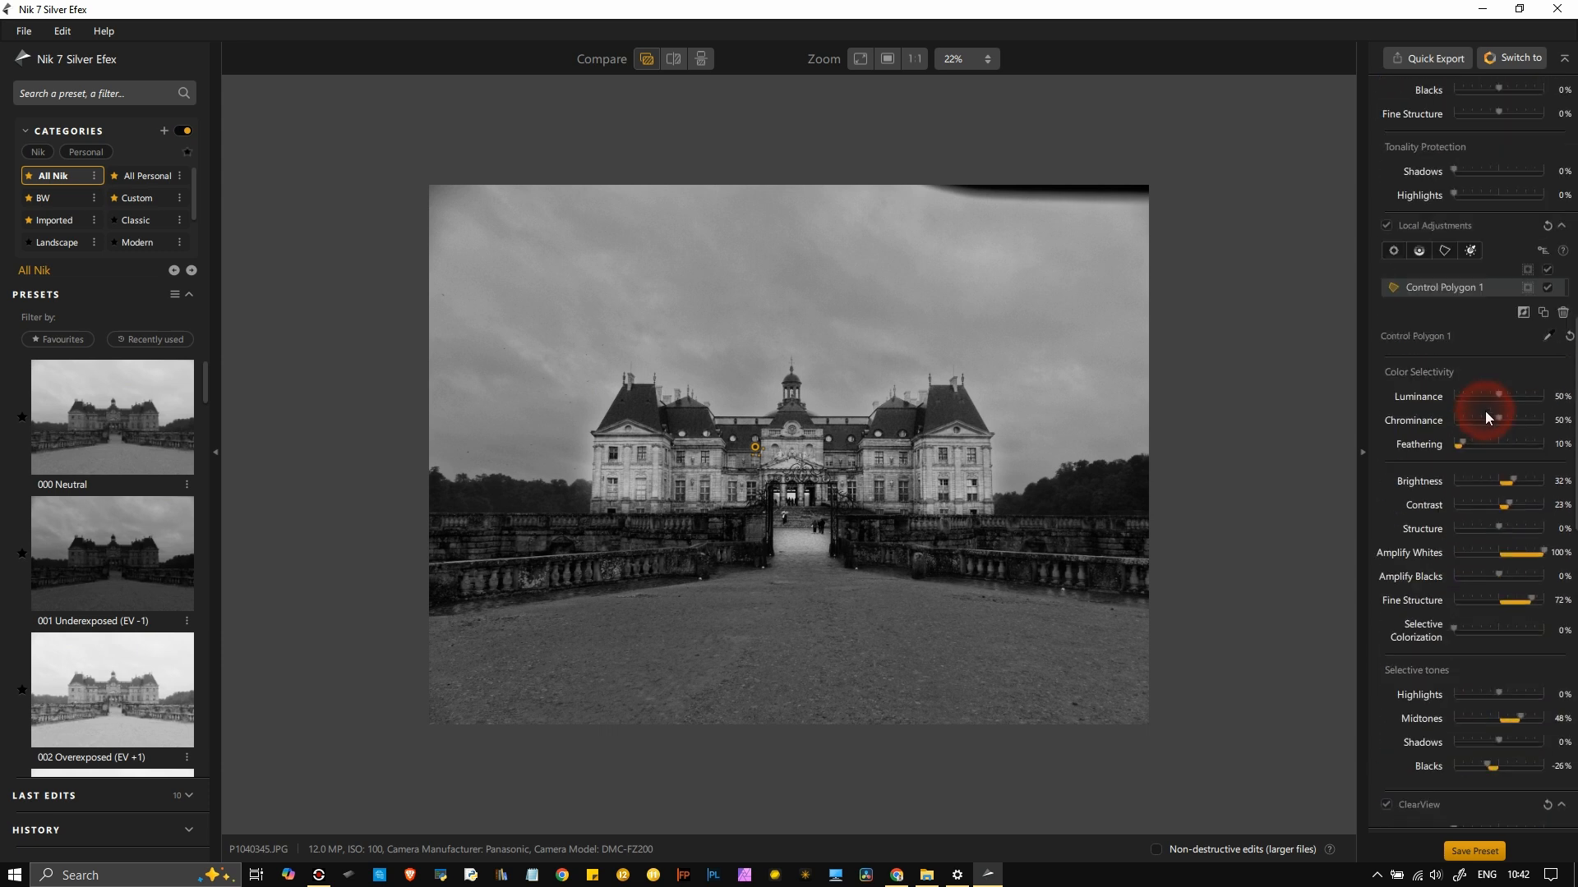
scroll(1485, 415, "up", 3)
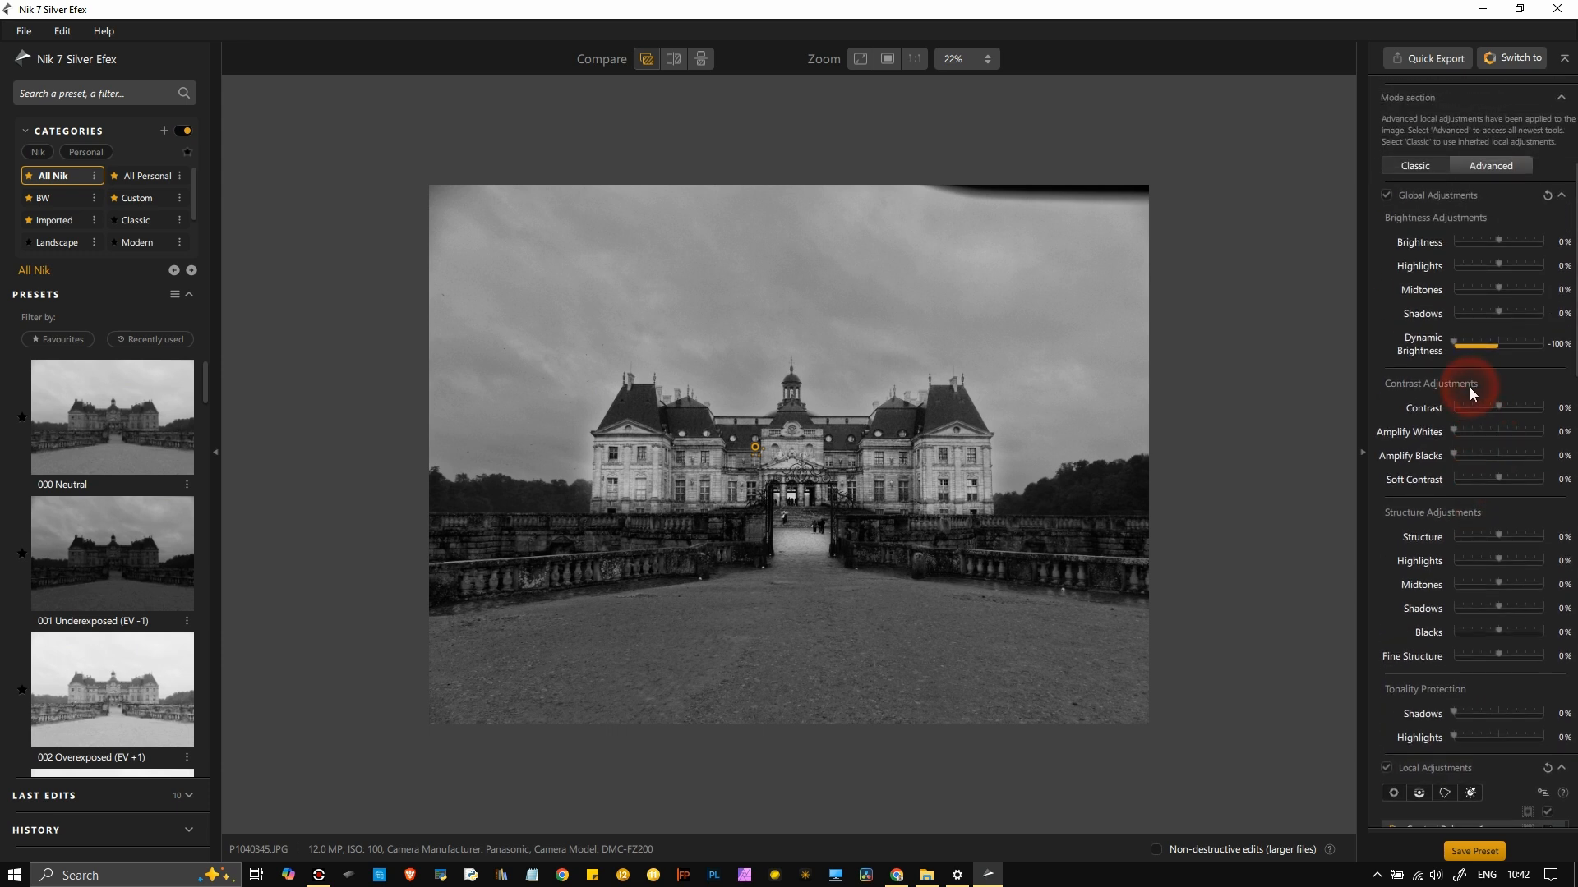